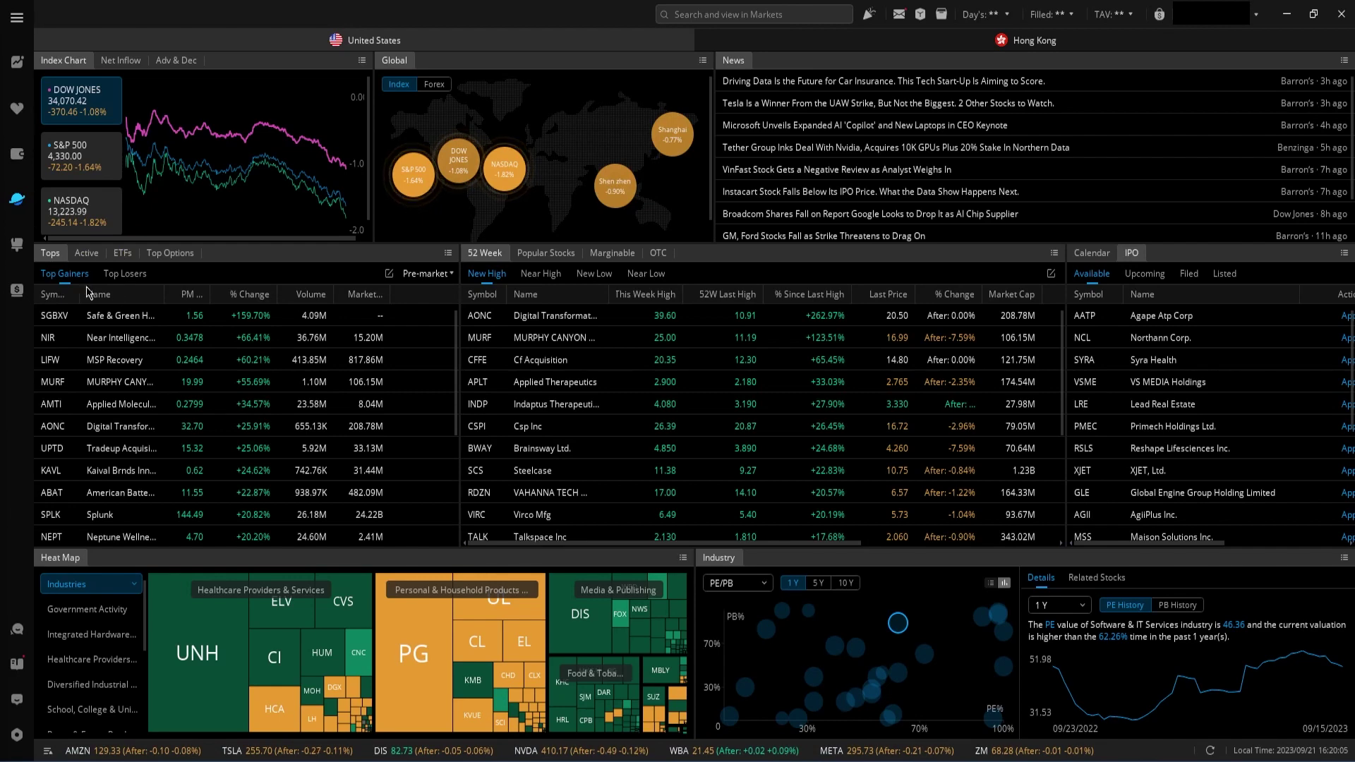
# - Switch the movers list to Top Options, ranked by total volume
pyautogui.click(169, 253)
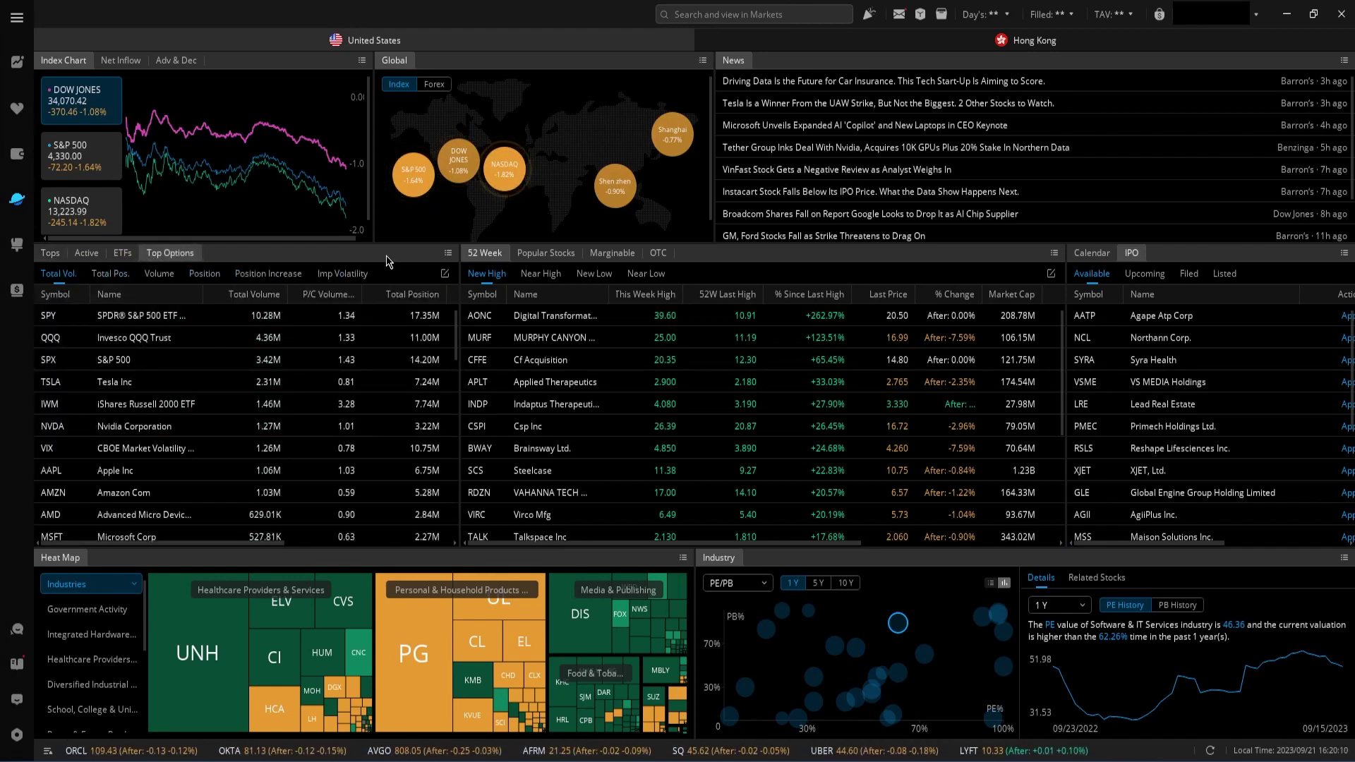
# - Browse Most Active, high-dividend Popular Stocks and economic calendar lists, then open Boeing's stock chart
pyautogui.click(87, 253)
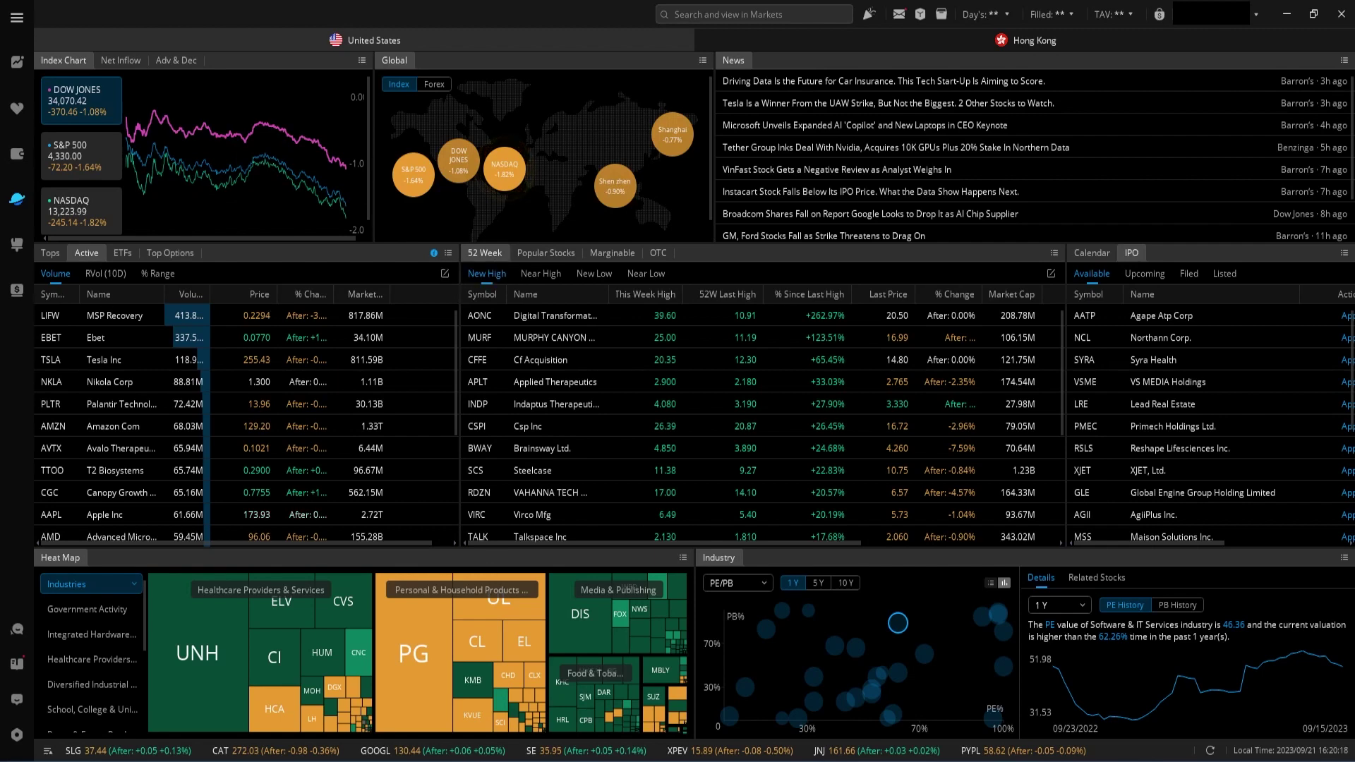
pyautogui.click(576, 264)
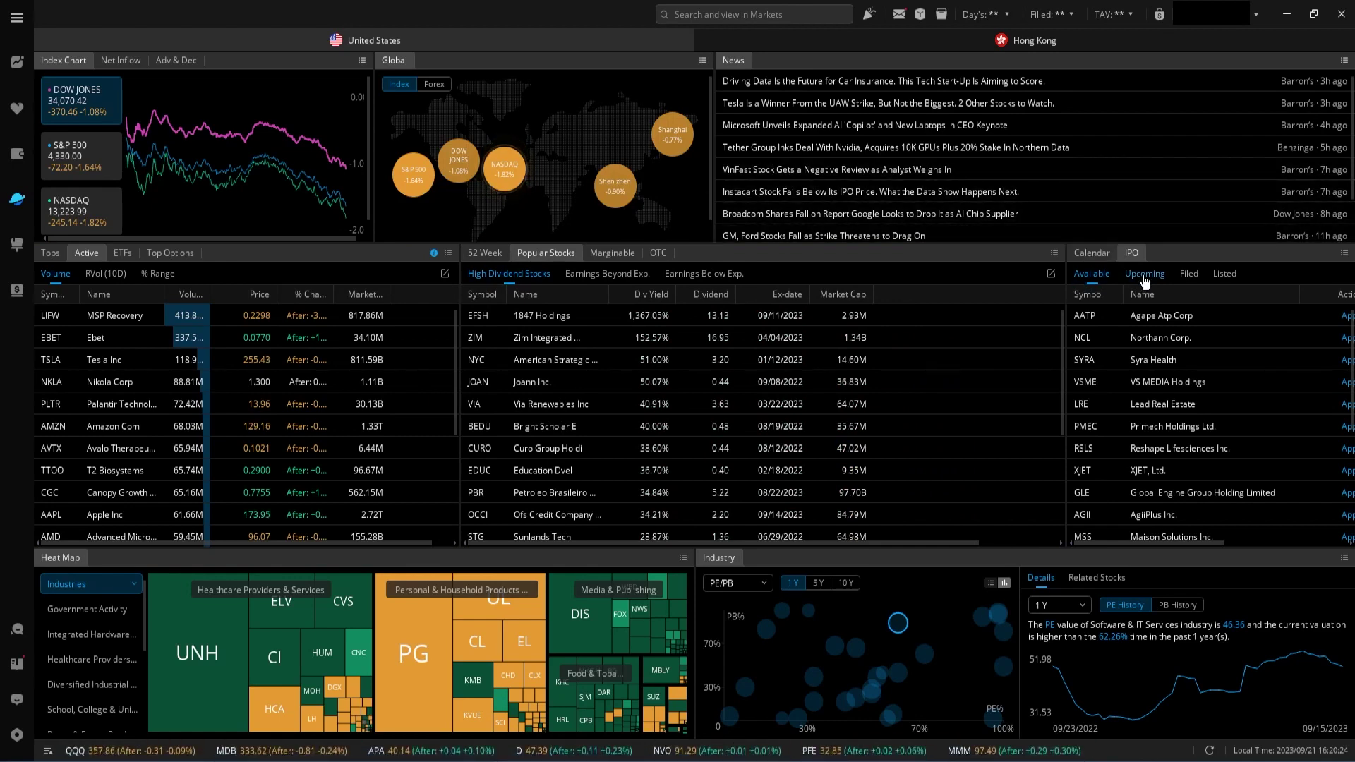
pyautogui.click(1091, 252)
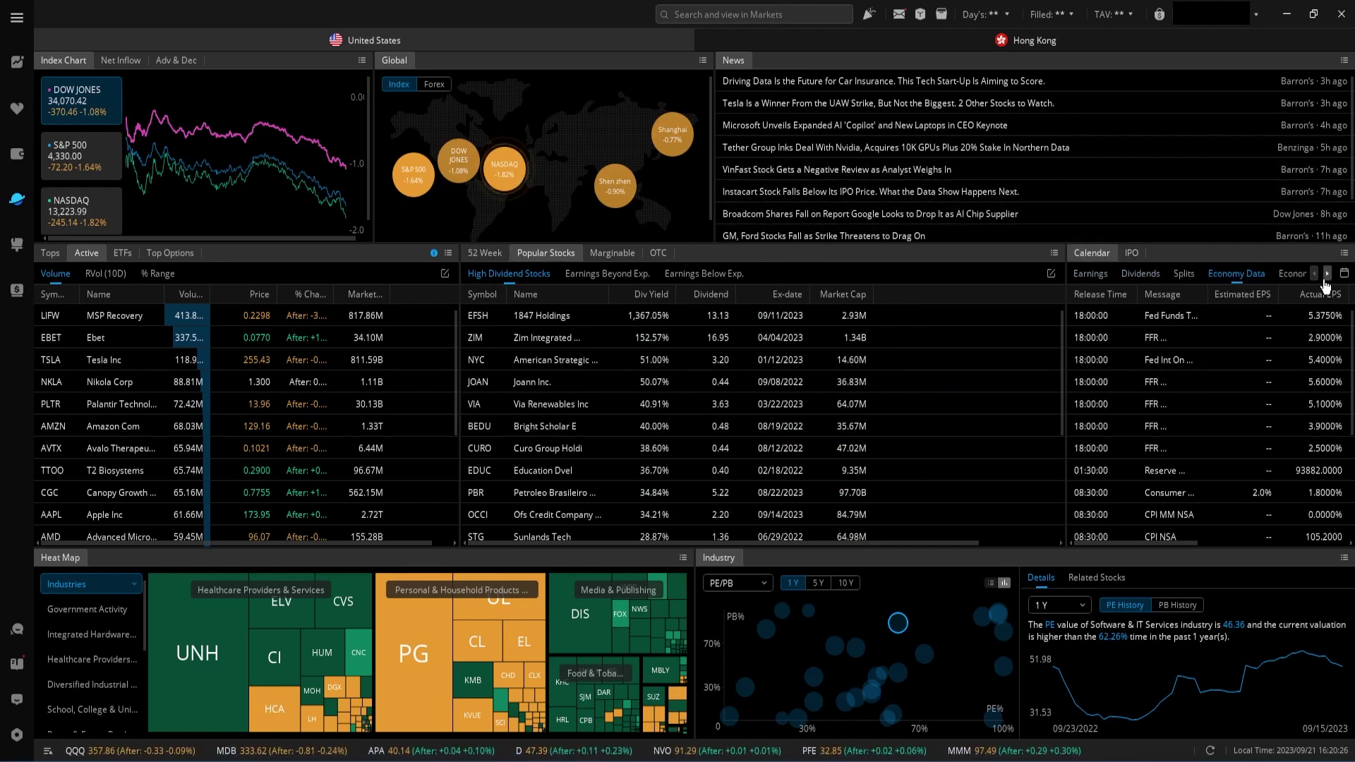
pyautogui.click(1327, 273)
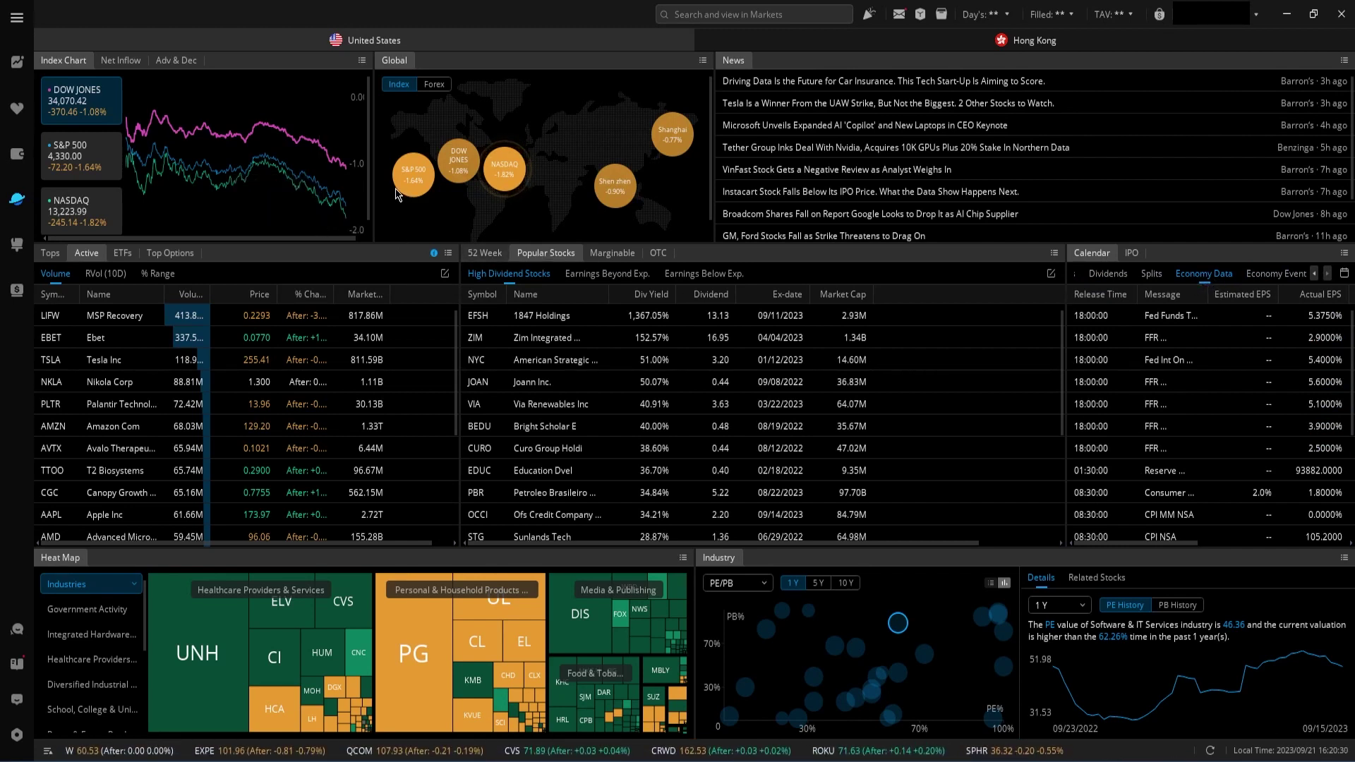
pyautogui.moveTo(398, 195)
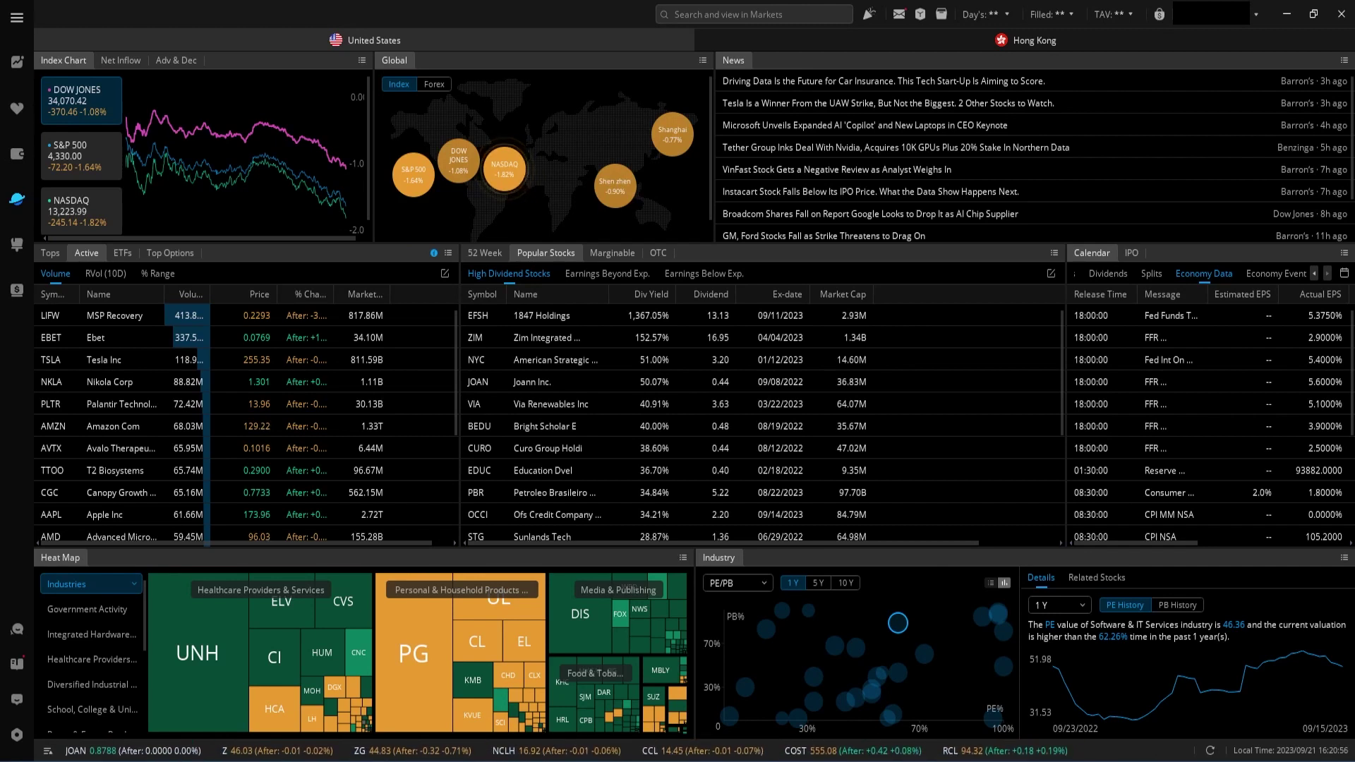
pyautogui.click(22, 71)
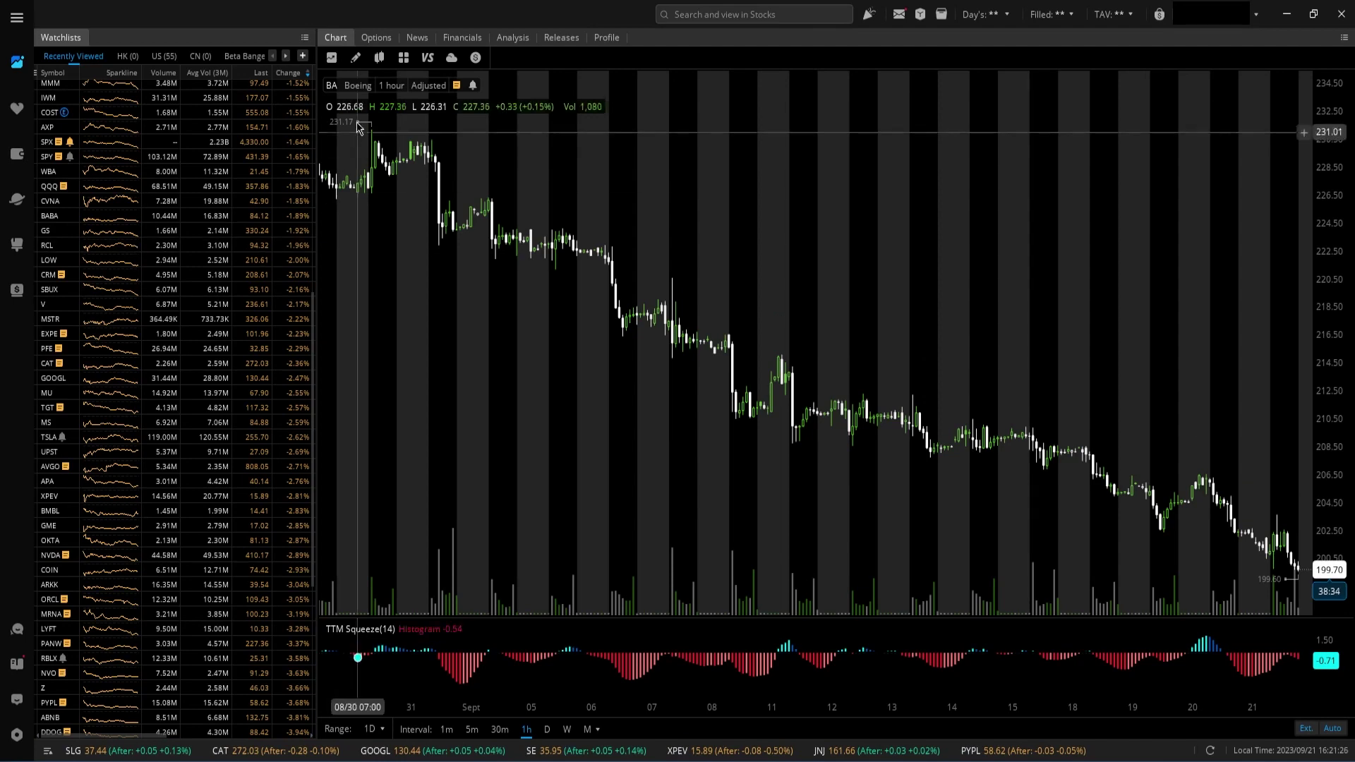
# - Sort the Recently Viewed watchlist by percent change, then clear the sort again
pyautogui.click(295, 73)
pyautogui.scroll(10, 286, 120)
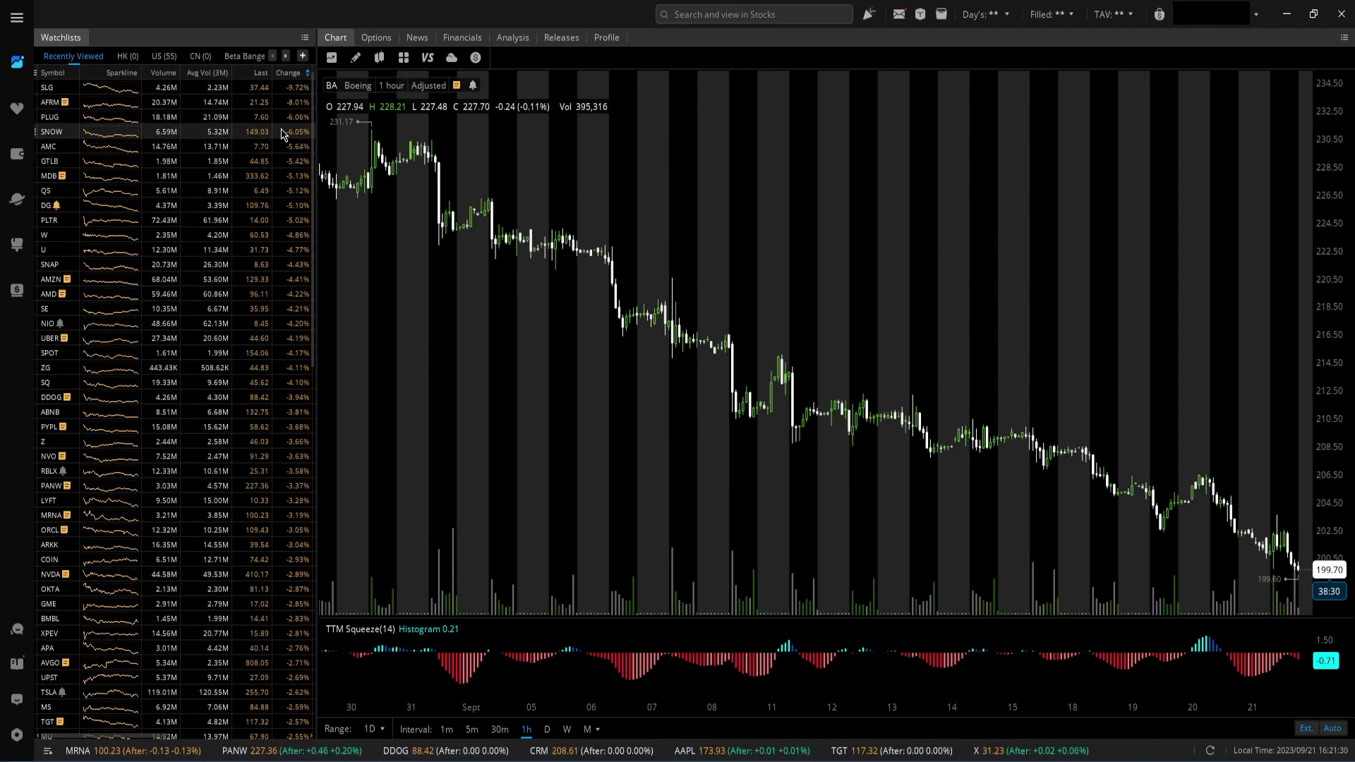
pyautogui.click(295, 73)
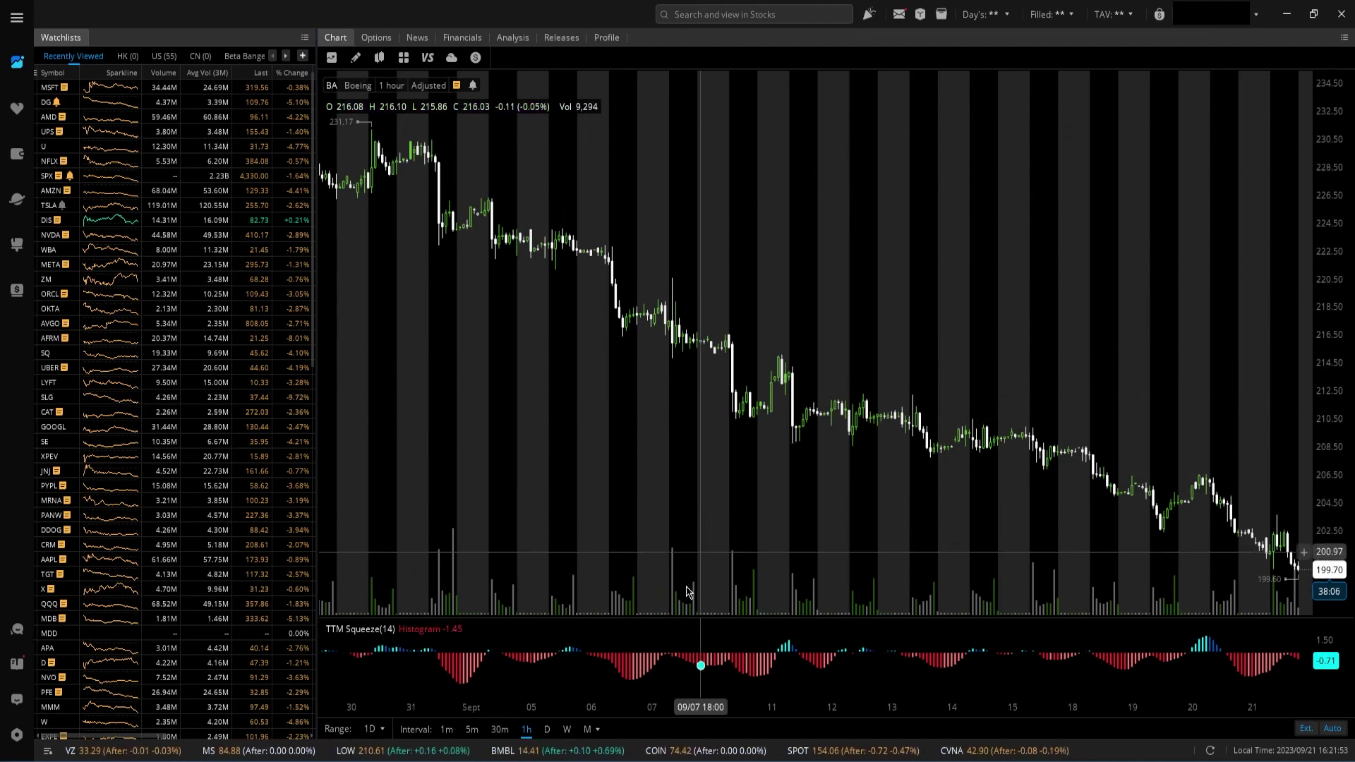
# - Switch Boeing's chart to daily candles and open the Price Crosses Moving Average signal
pyautogui.click(547, 729)
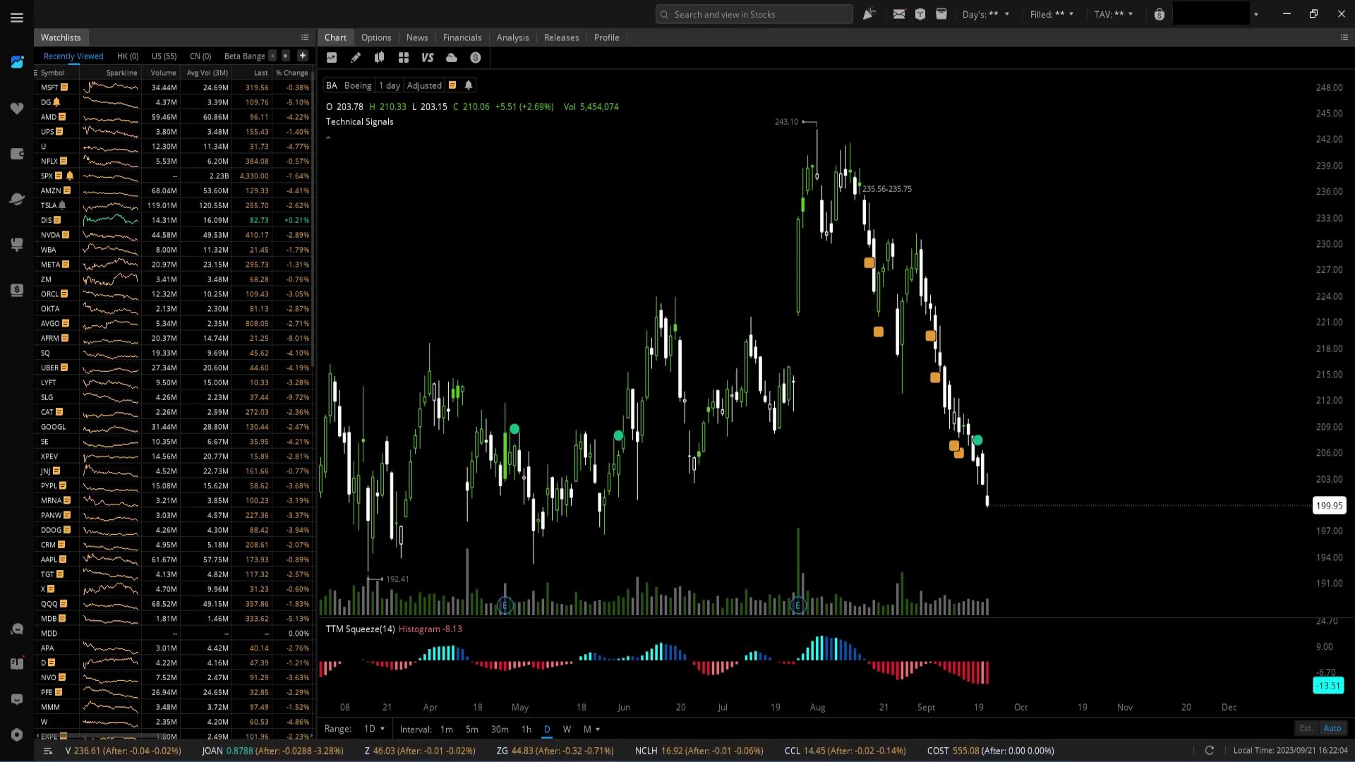
pyautogui.moveTo(871, 265)
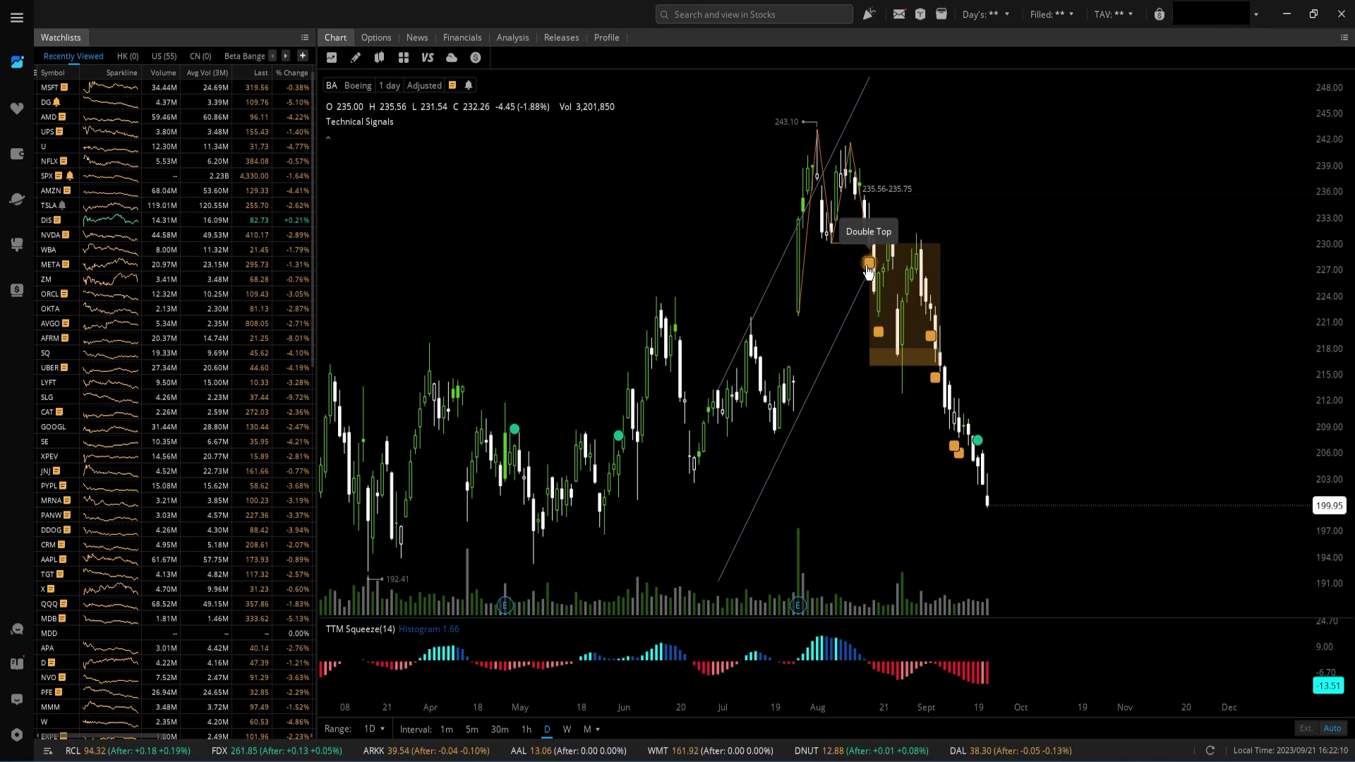
pyautogui.moveTo(879, 337)
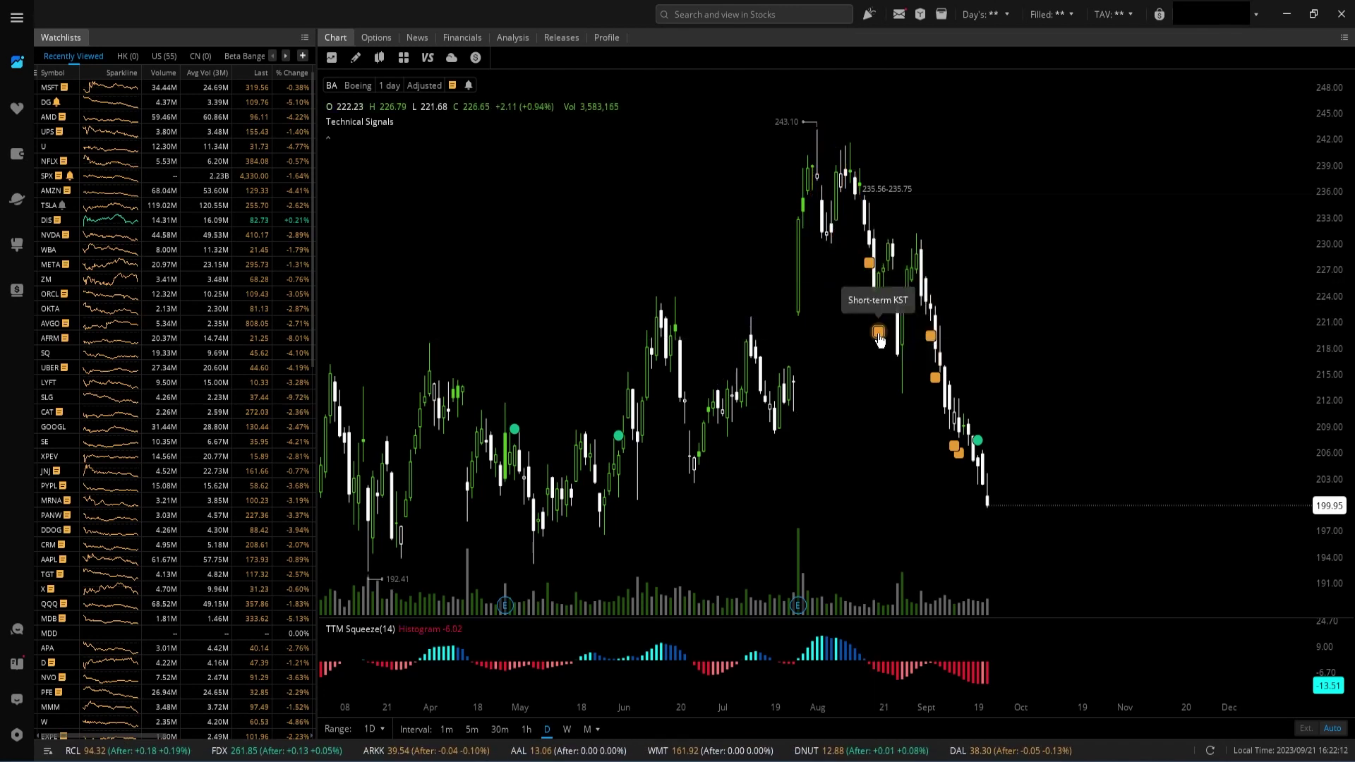
pyautogui.moveTo(932, 338)
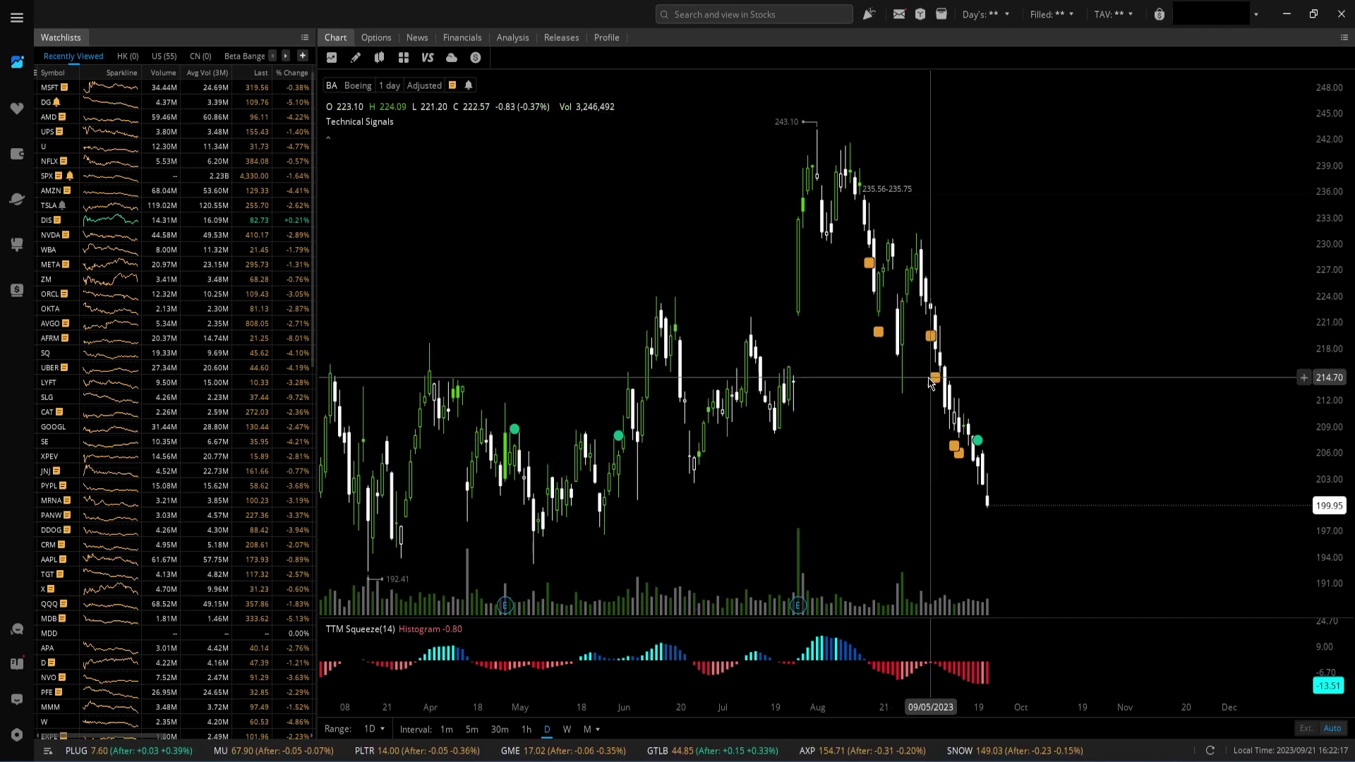
pyautogui.click(932, 336)
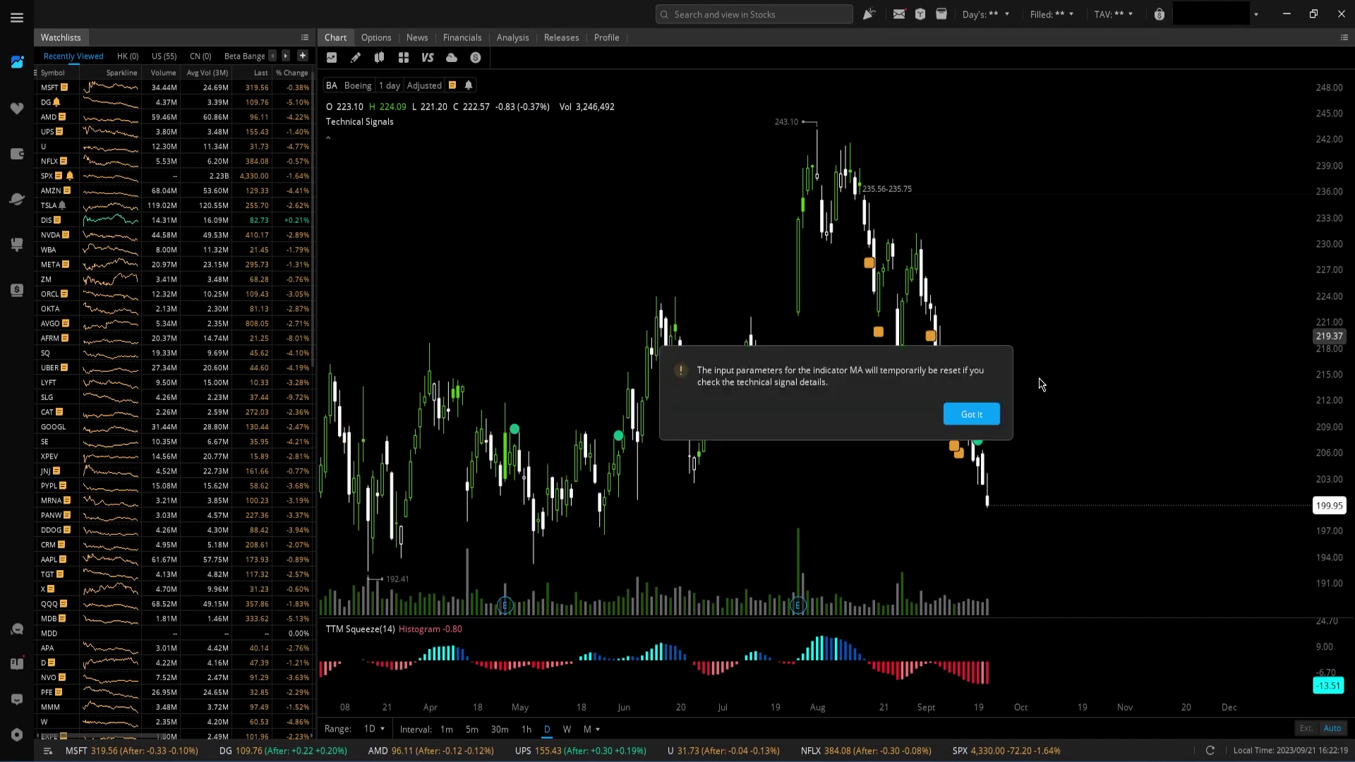
# - Dismiss the MA reset notice, collapse the 50-Day MA signal and expand Inside Bar (Bearish)
pyautogui.click(981, 413)
pyautogui.scroll(-2, 1257, 553)
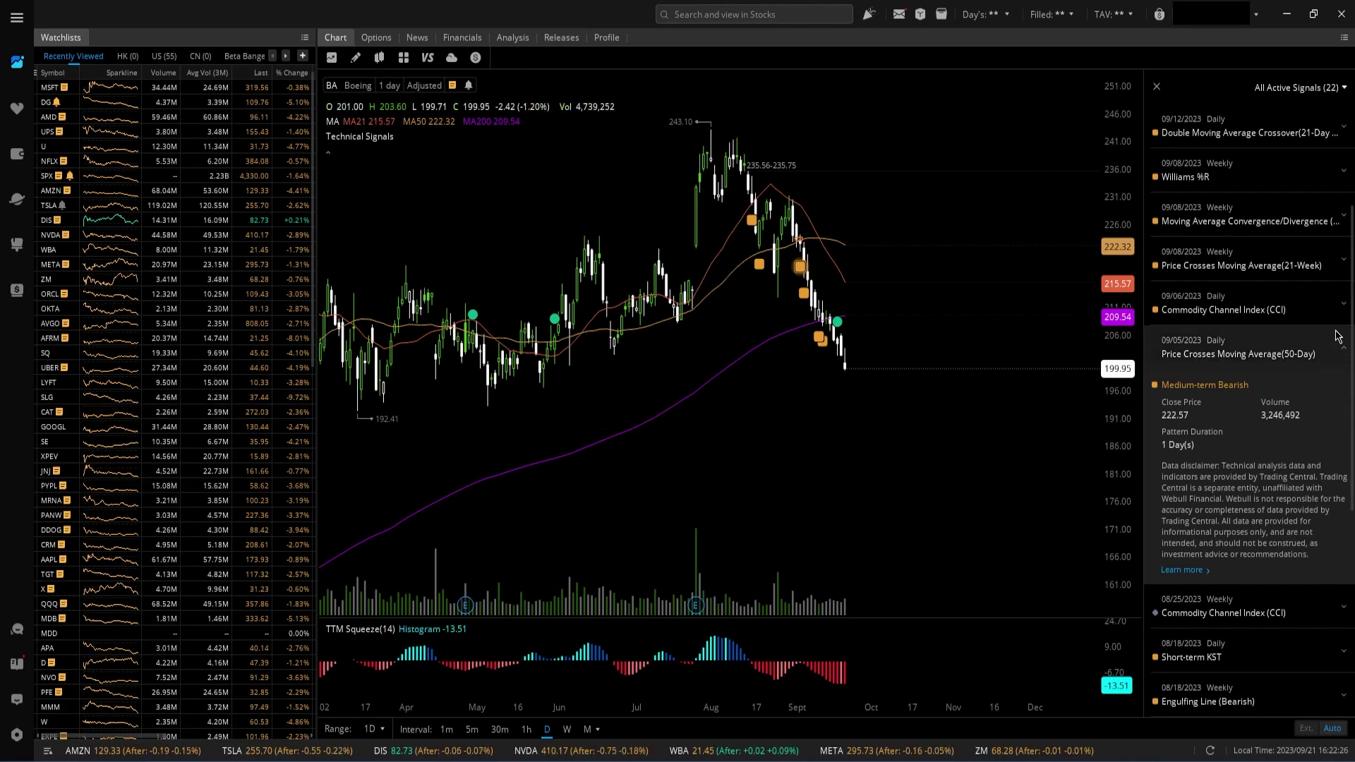
pyautogui.click(1320, 347)
pyautogui.scroll(-3, 1292, 290)
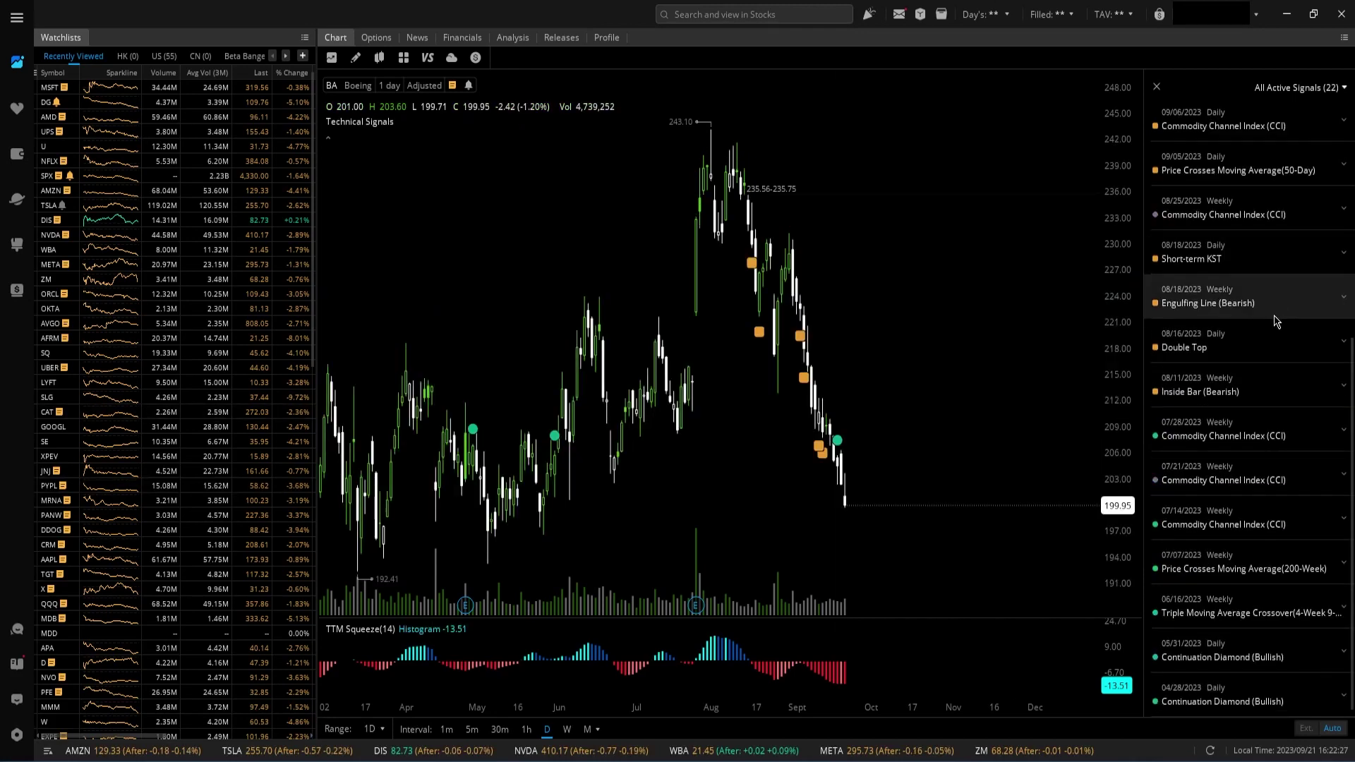
pyautogui.click(1259, 395)
pyautogui.scroll(3, 910, 212)
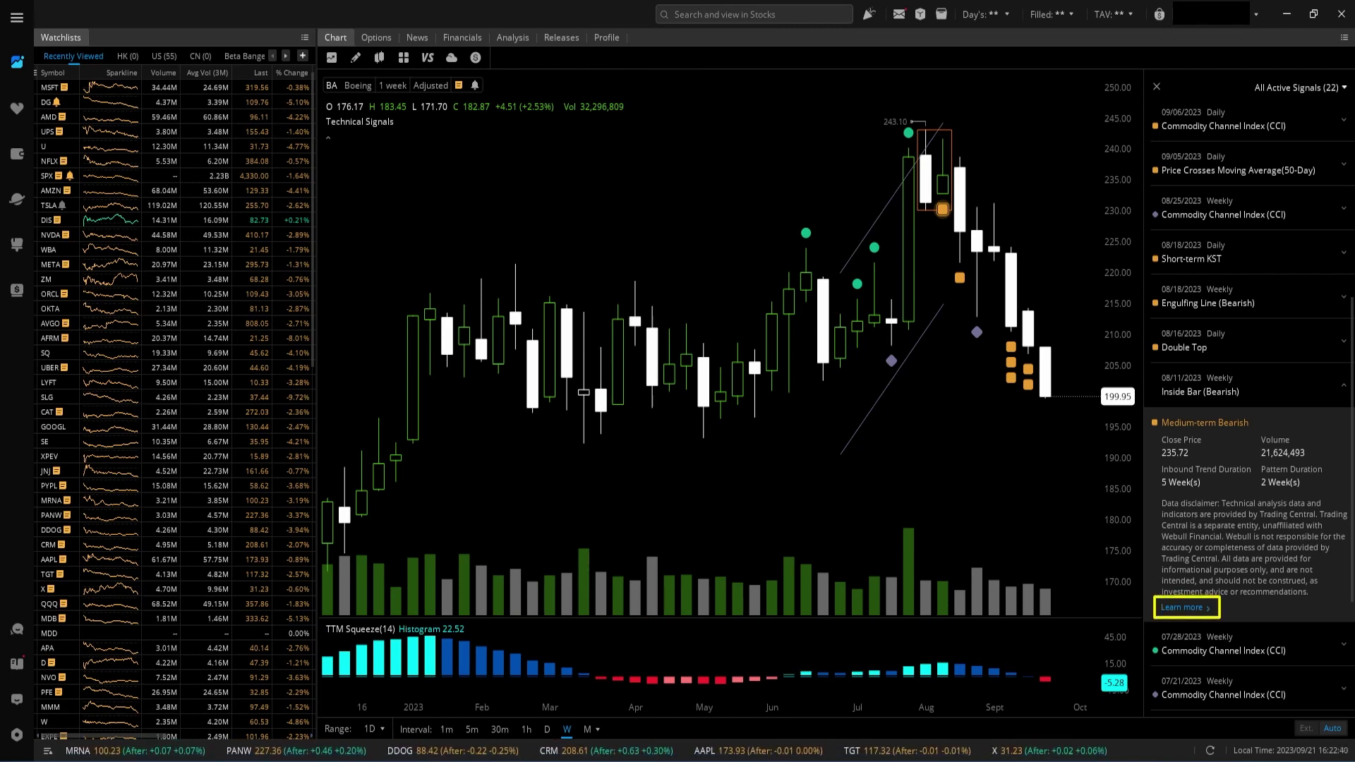
# - Read the full Inside Bar (Bearish) write-up
pyautogui.click(1183, 608)
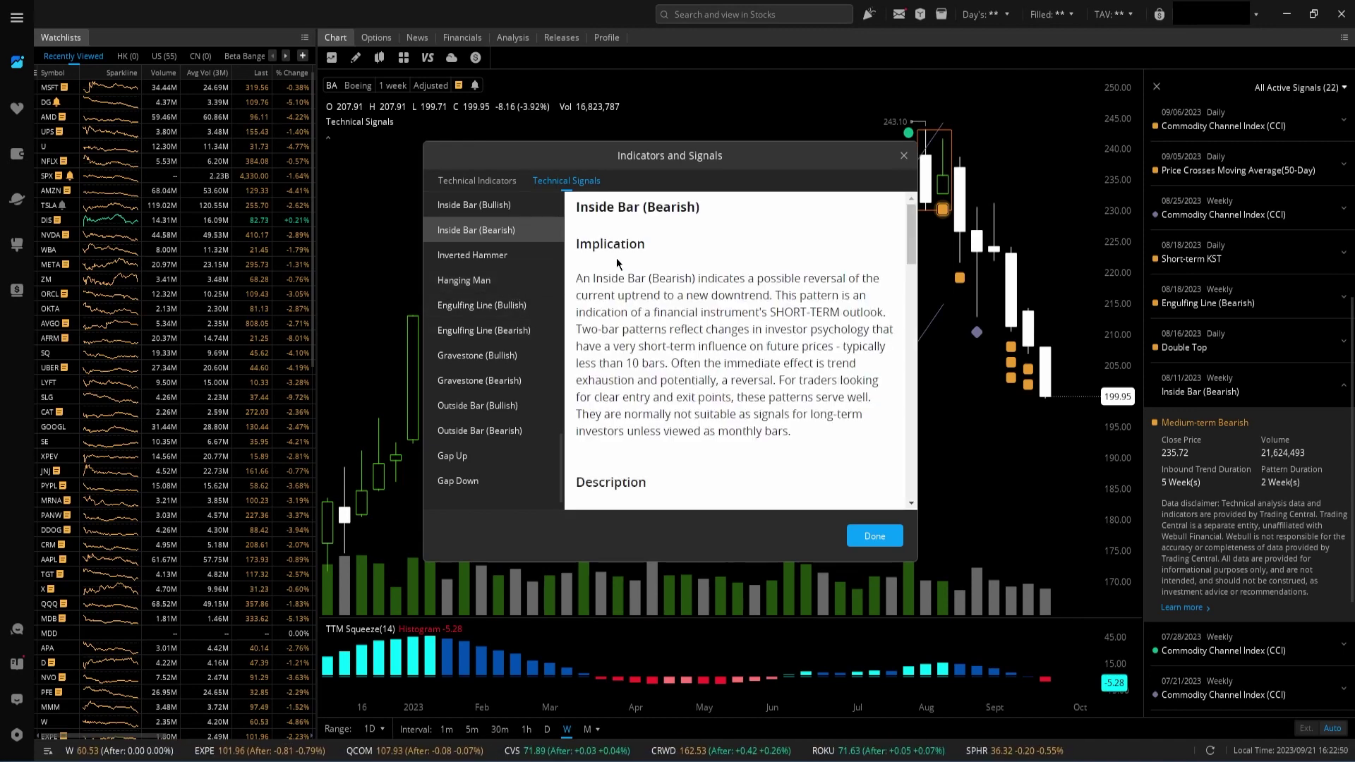
pyautogui.scroll(-5, 617, 263)
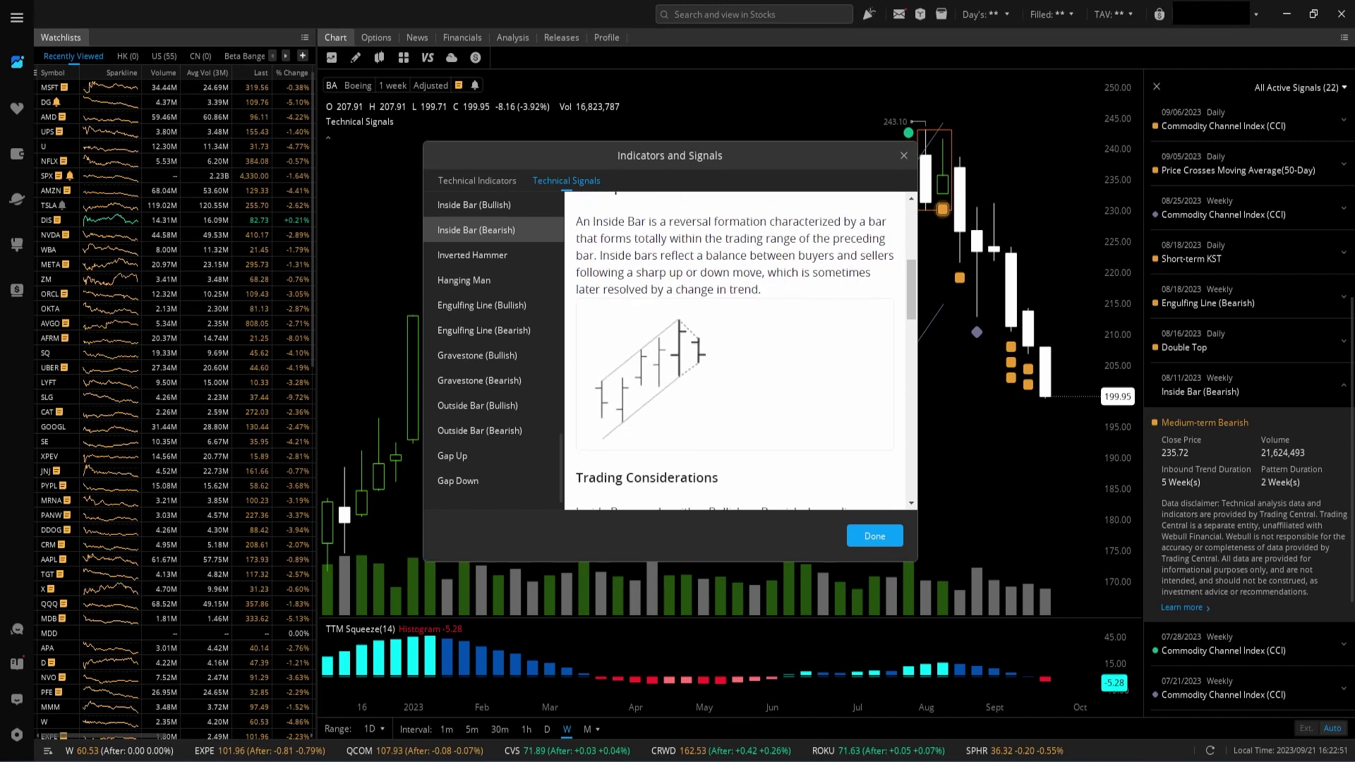
pyautogui.scroll(-3, 763, 431)
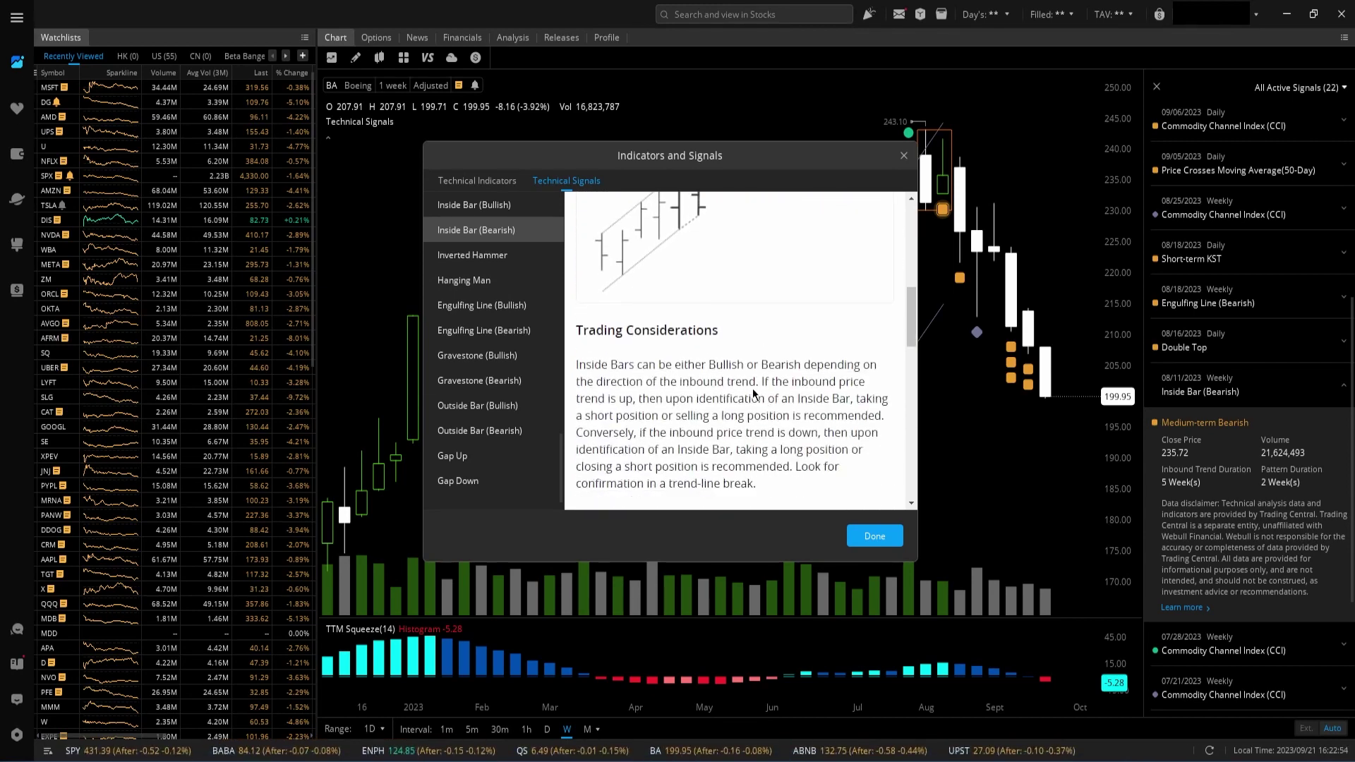
pyautogui.scroll(-3, 754, 393)
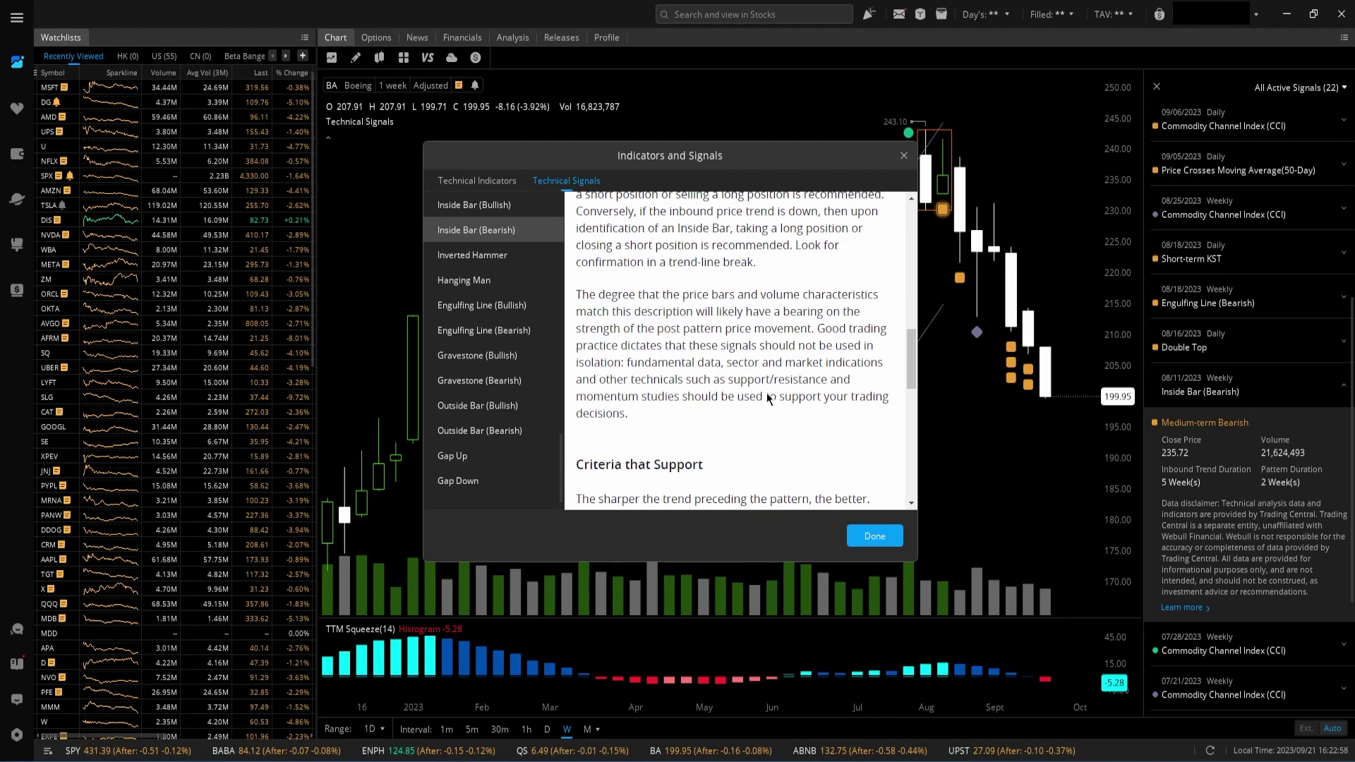
pyautogui.scroll(-6, 769, 398)
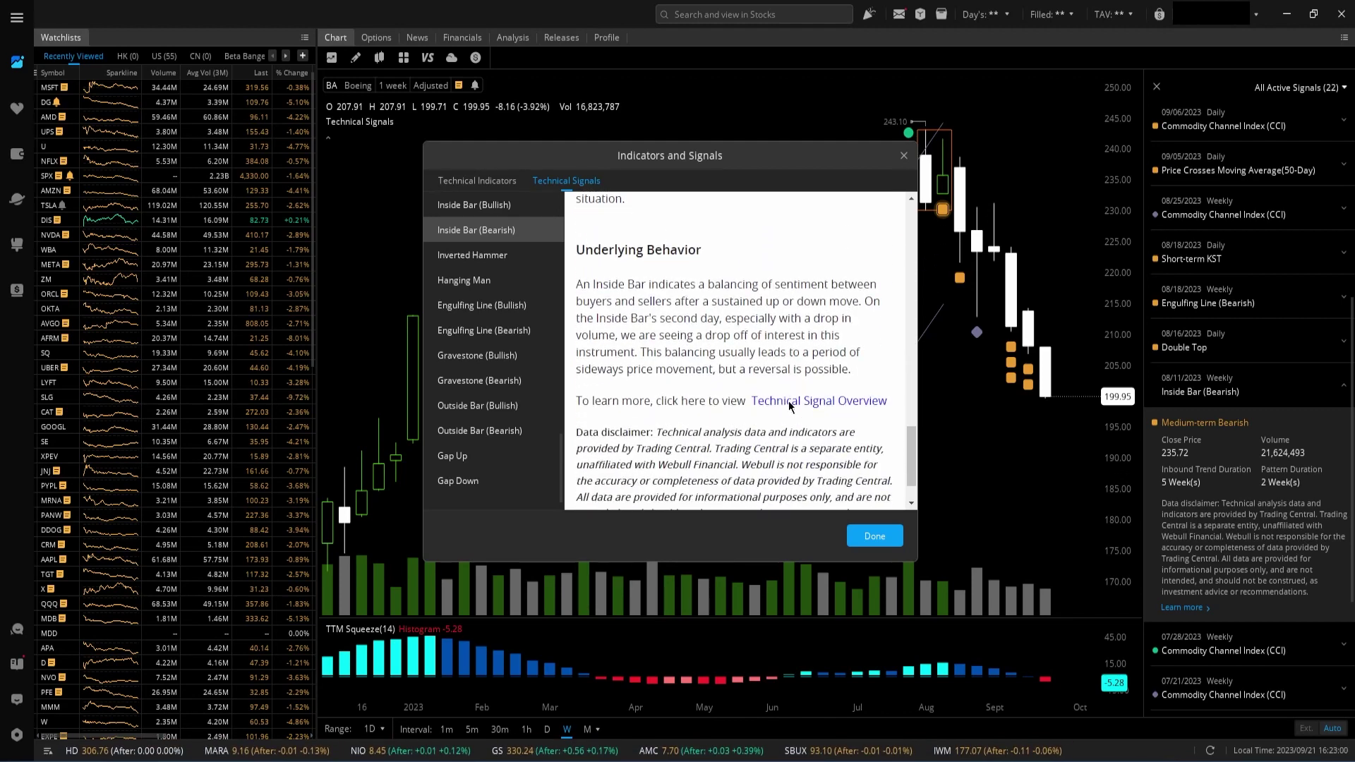
pyautogui.scroll(-1, 787, 408)
pyautogui.scroll(8, 785, 404)
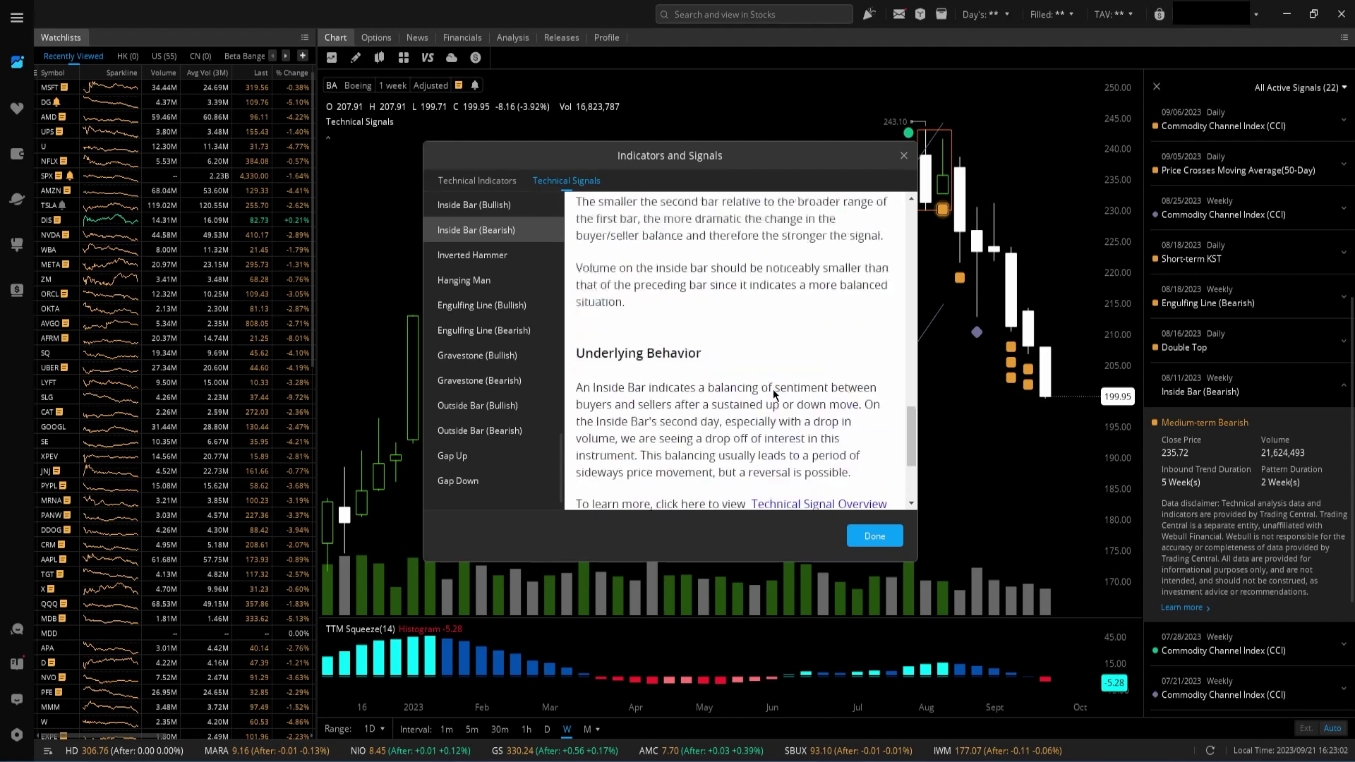
pyautogui.scroll(3, 783, 389)
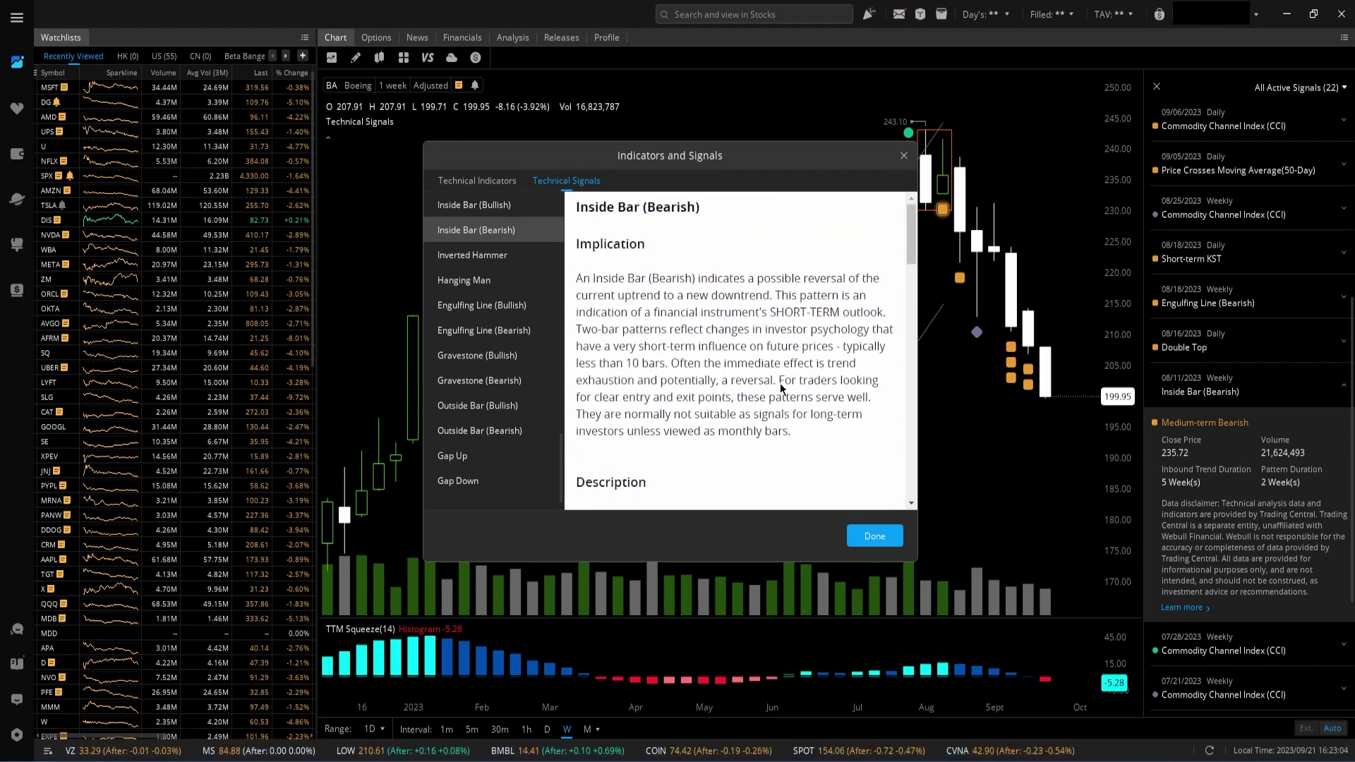
# - Read the Inside Bar (Bullish), Inverted Hammer and Hanging Man descriptions
pyautogui.click(502, 208)
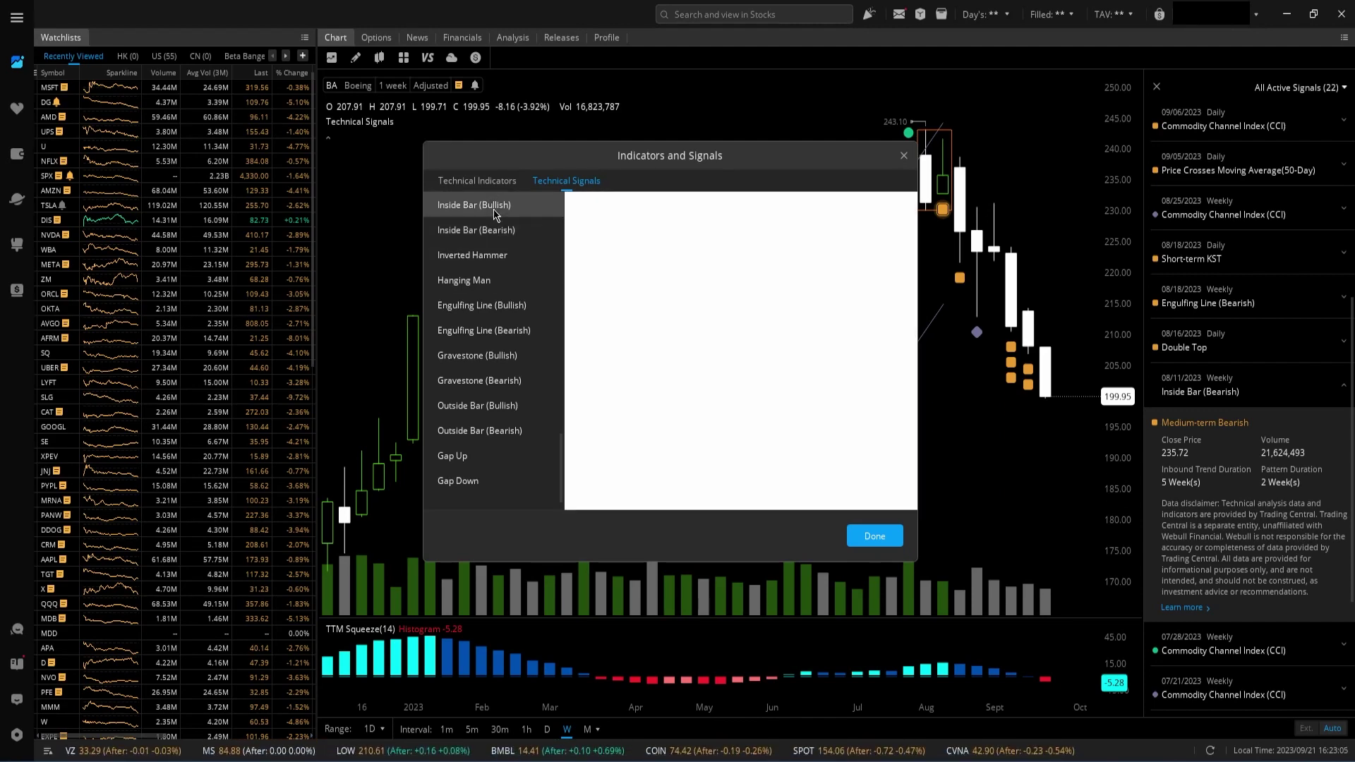
pyautogui.click(497, 255)
pyautogui.click(497, 283)
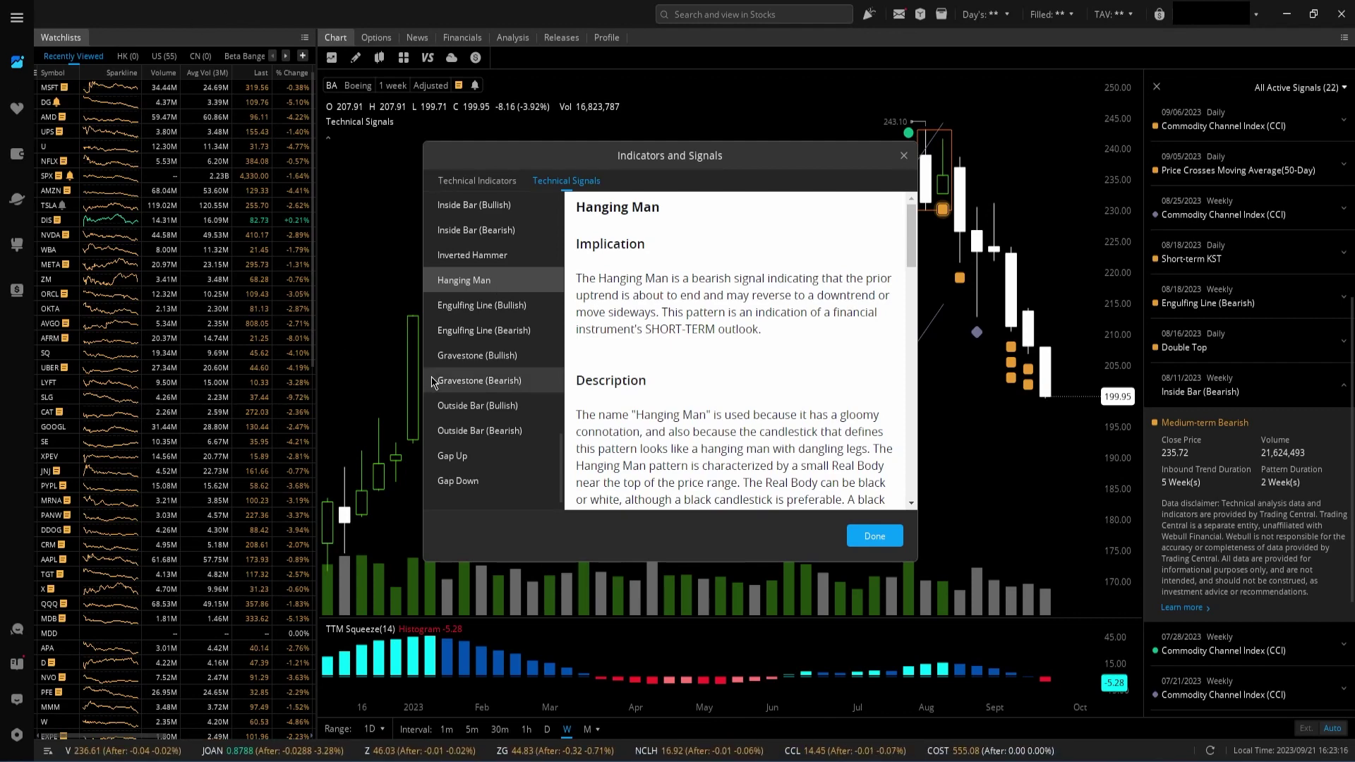
pyautogui.scroll(10, 470, 387)
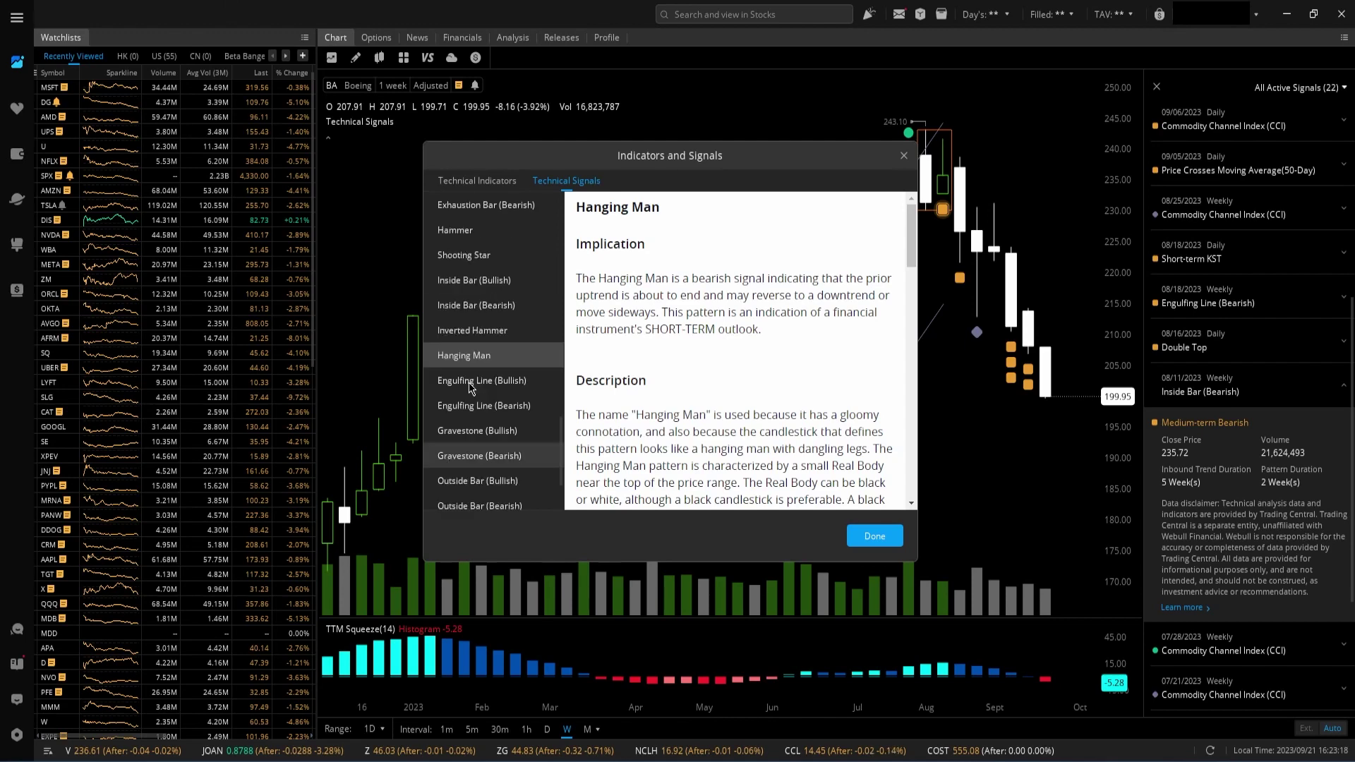
# - Finish the technical indicator settings and close the Technical Signals panel
pyautogui.click(477, 181)
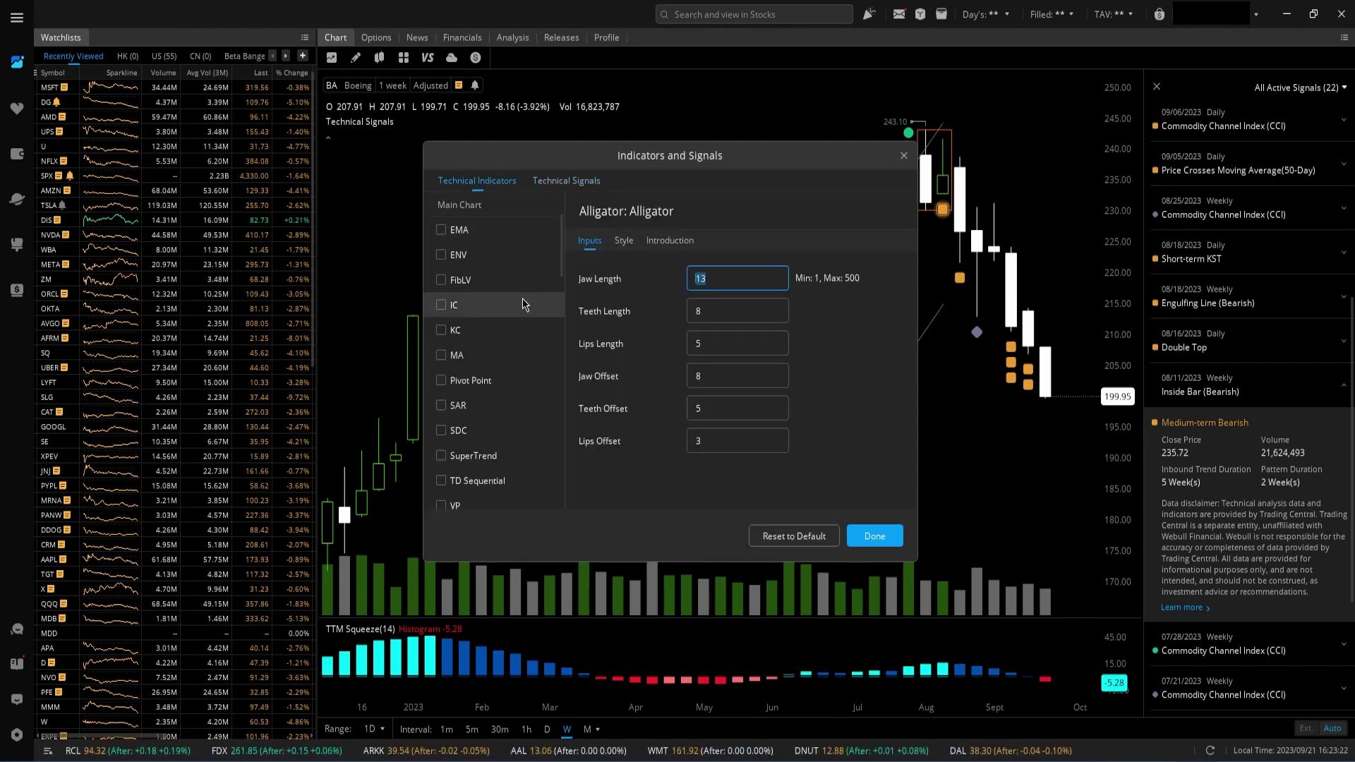
pyautogui.scroll(-2, 512, 325)
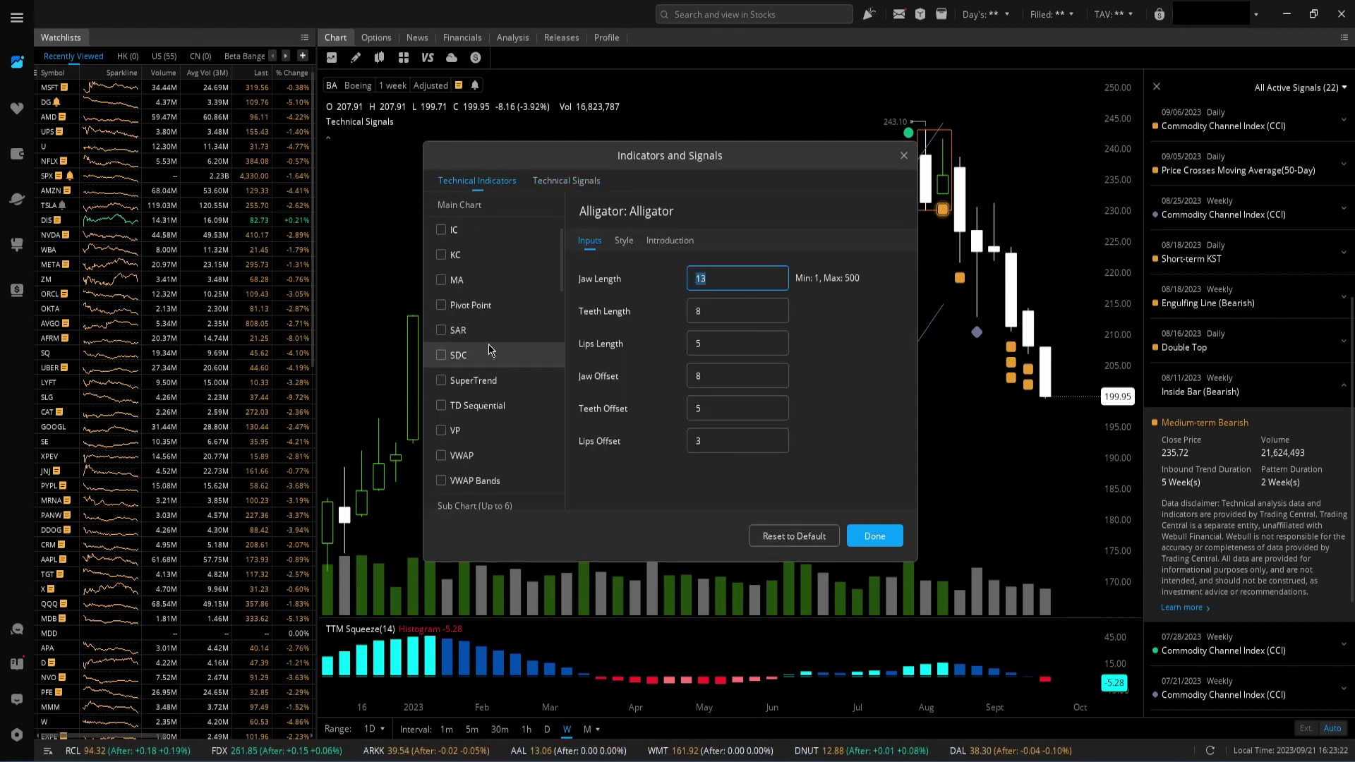
pyautogui.click(875, 537)
pyautogui.click(1156, 87)
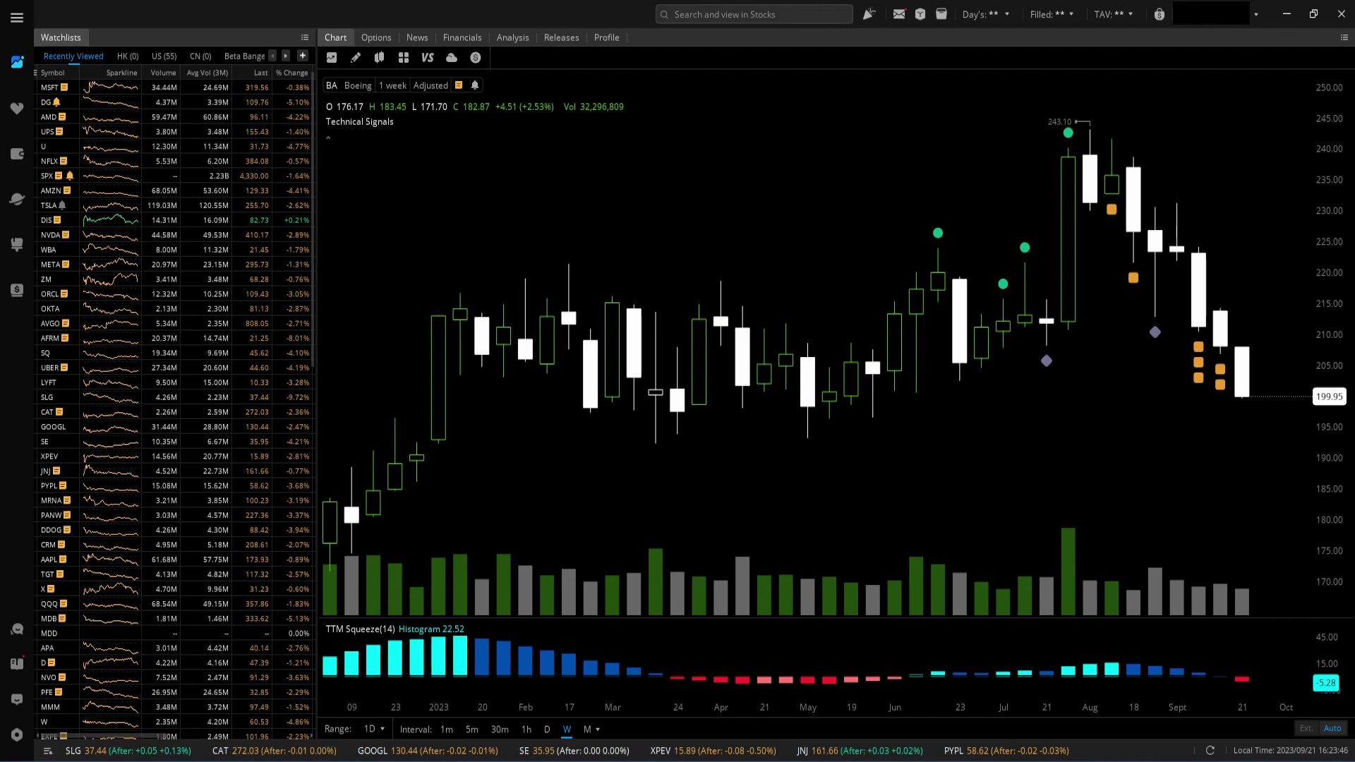
# - Start a new Blank Layout from the custom layouts page
pyautogui.click(18, 245)
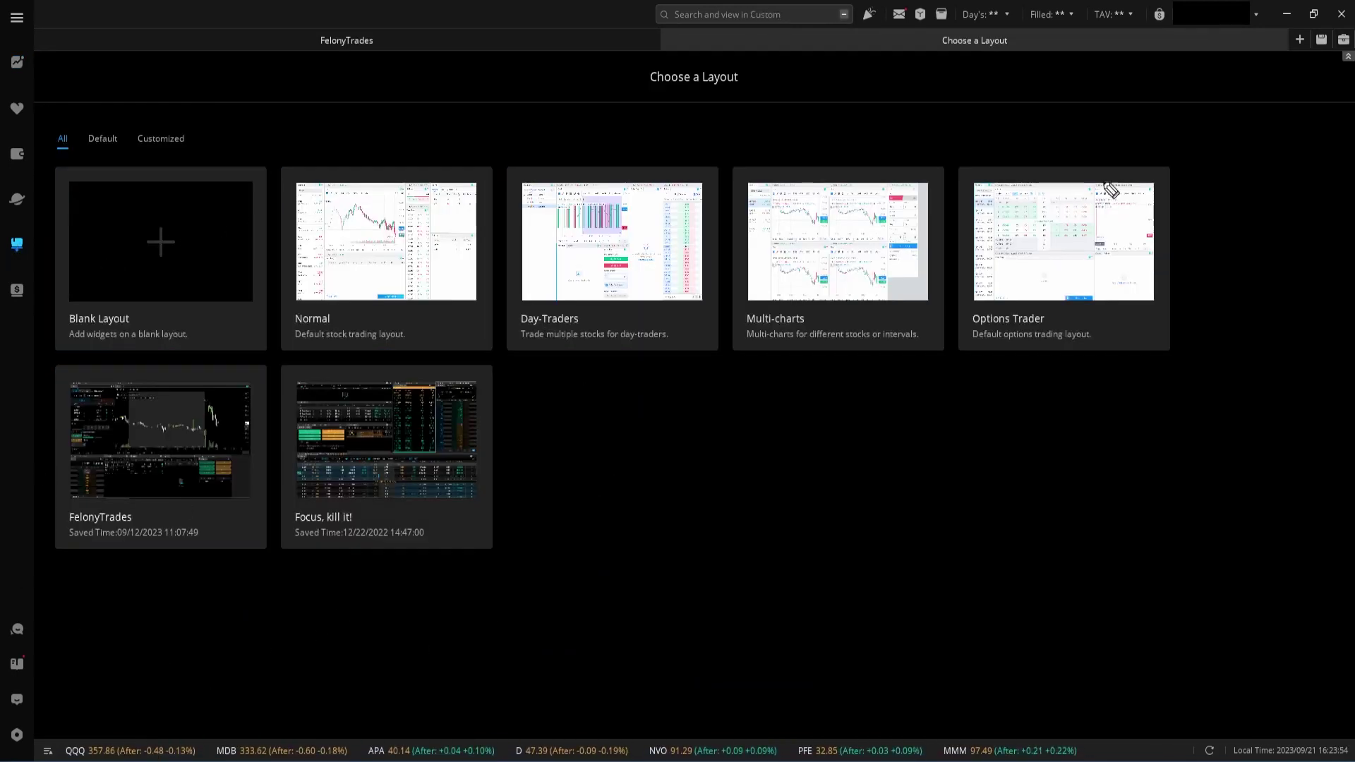
pyautogui.moveTo(1268, 76)
pyautogui.mouseDown()
pyautogui.moveTo(1302, 42)
pyautogui.moveTo(1304, 54)
pyautogui.mouseUp()
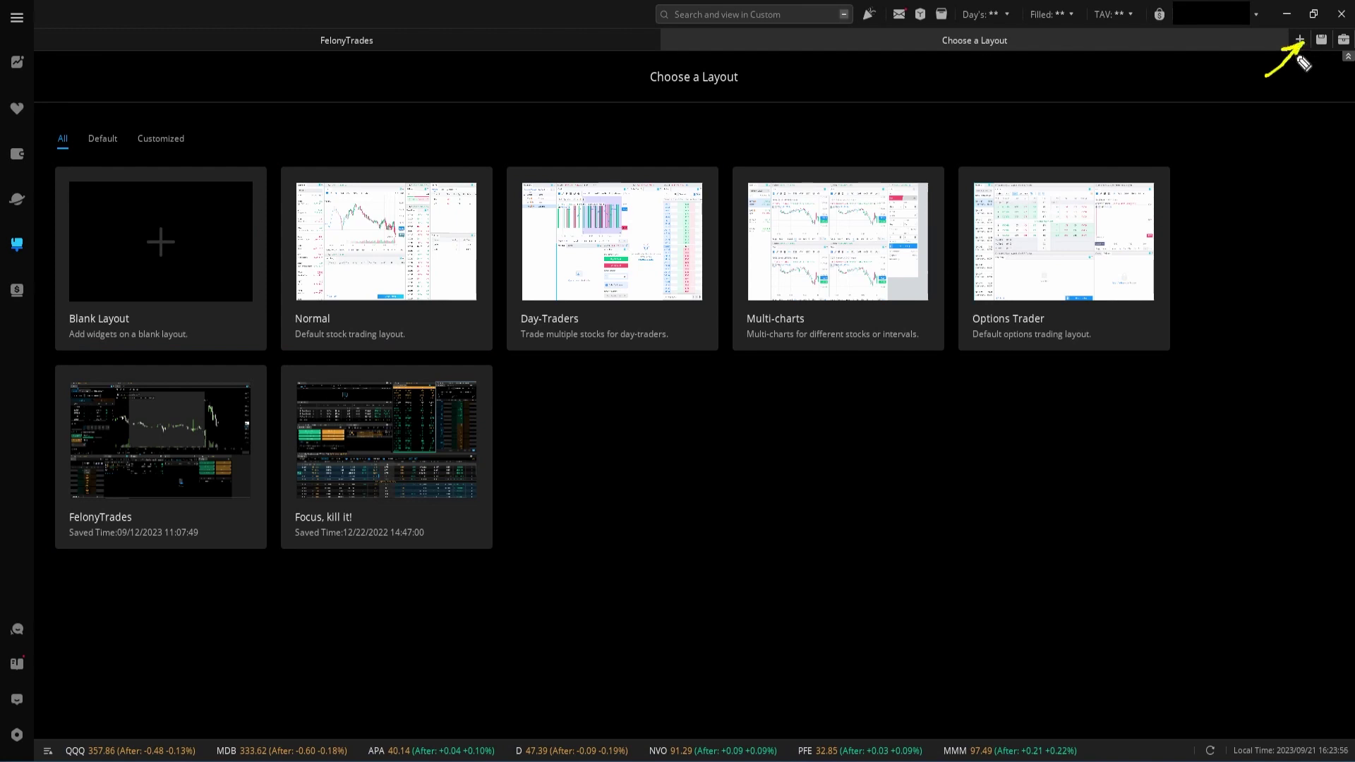
pyautogui.press('Escape')
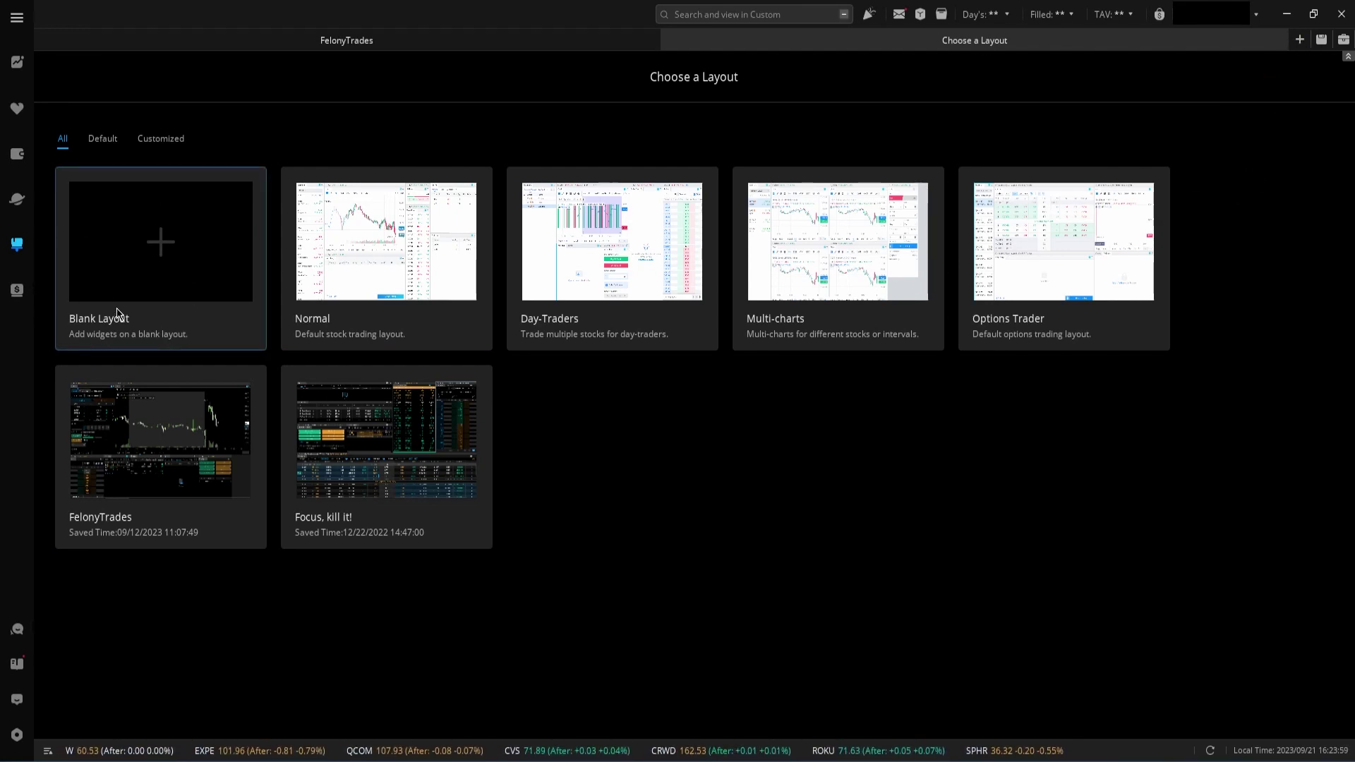
pyautogui.click(151, 283)
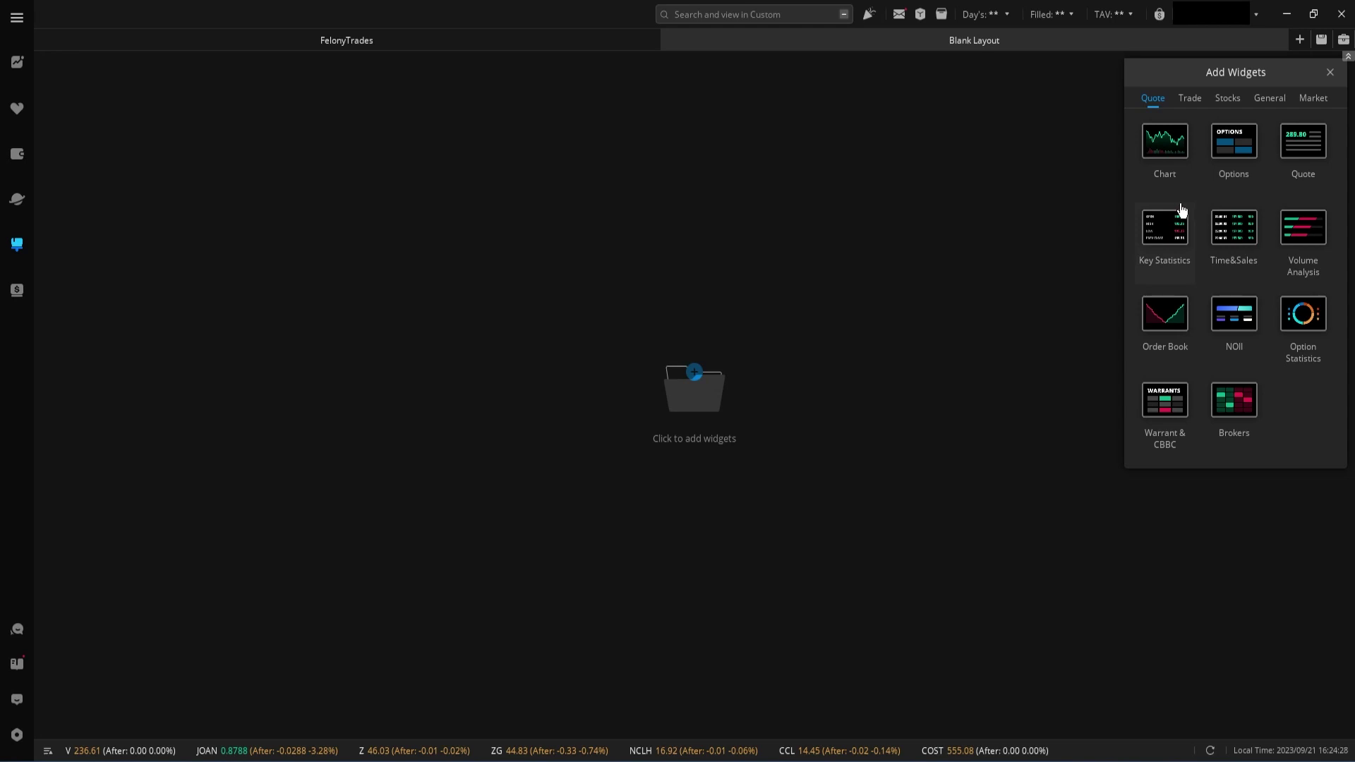
# - Add an SPY chart widget, resize it and place it in the layout's upper right
pyautogui.click(1148, 151)
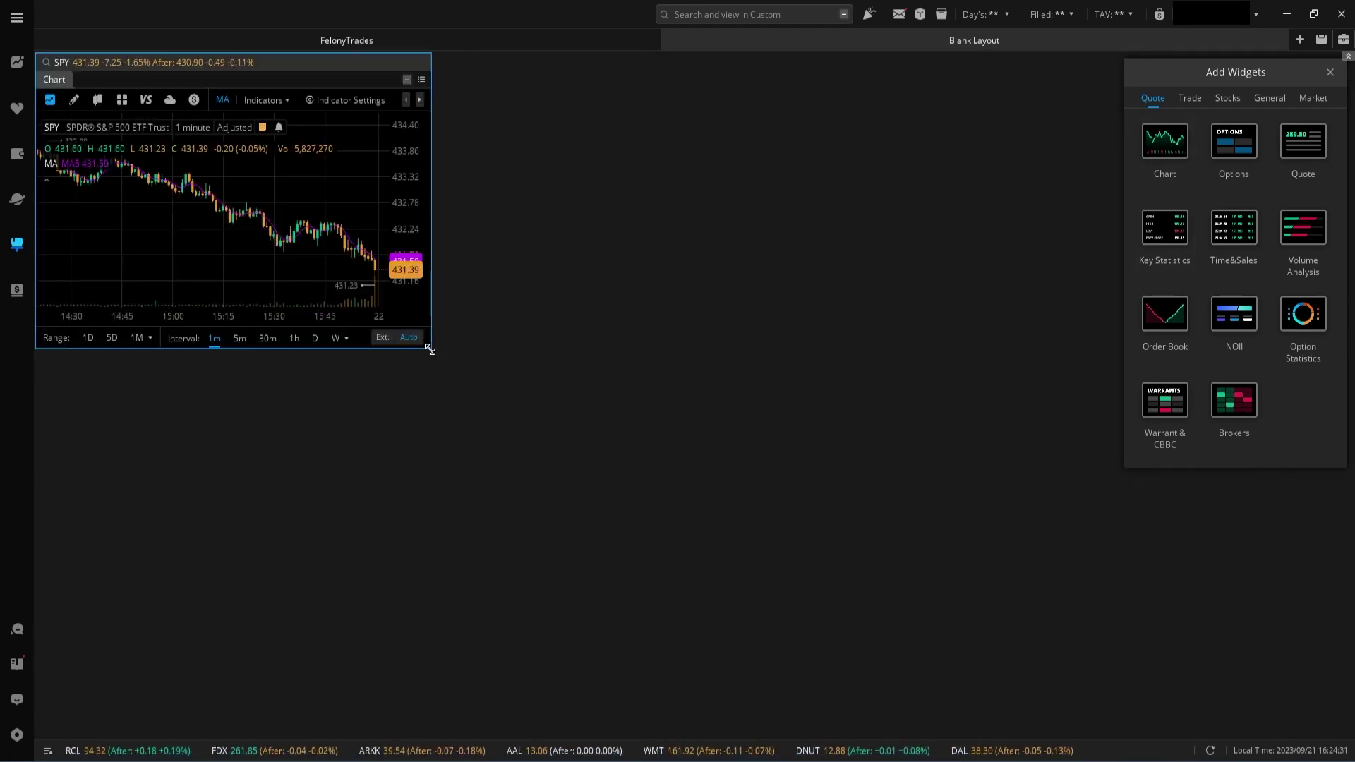
pyautogui.moveTo(430, 350); pyautogui.dragTo(560, 429)
pyautogui.moveTo(1208, 91); pyautogui.dragTo(245, 305)
pyautogui.moveTo(402, 82); pyautogui.dragTo(1192, 84)
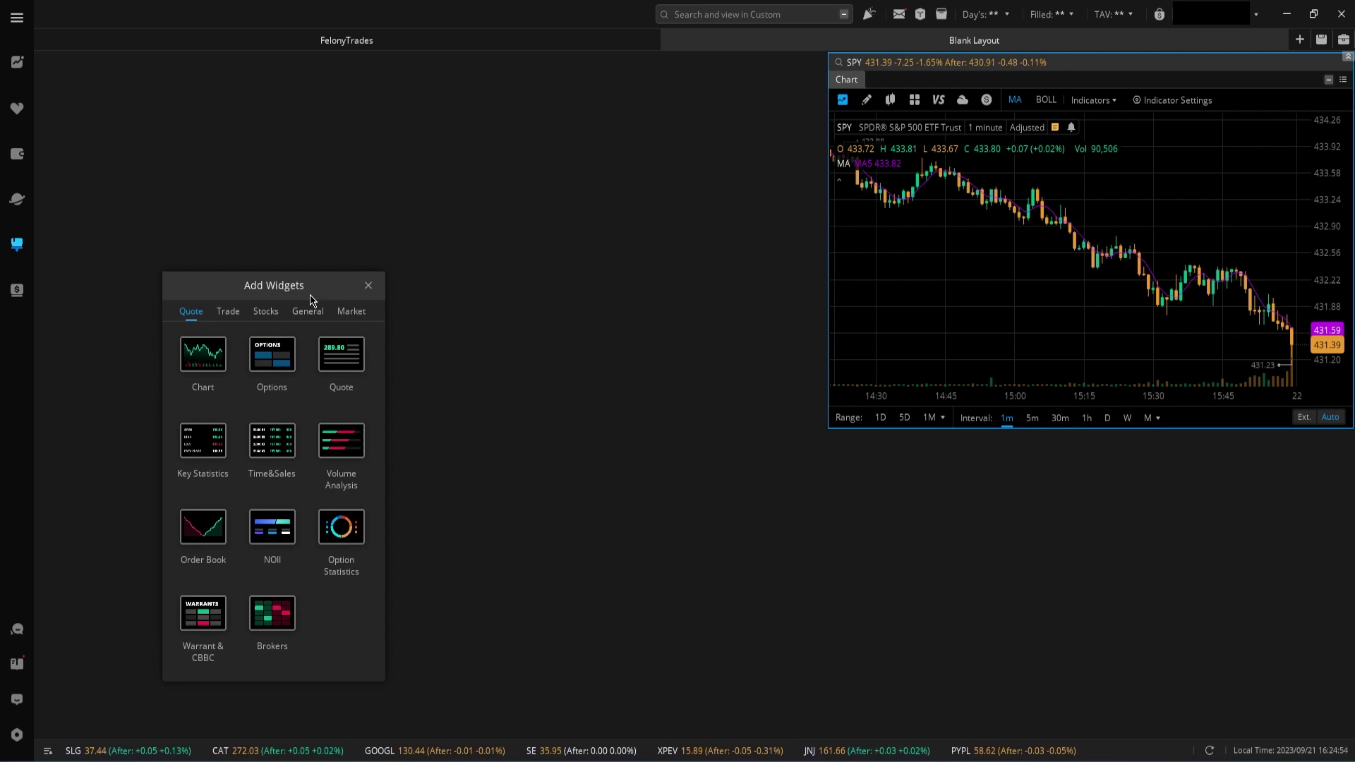
pyautogui.moveTo(826, 433); pyautogui.dragTo(899, 392)
pyautogui.moveTo(309, 271); pyautogui.dragTo(262, 240)
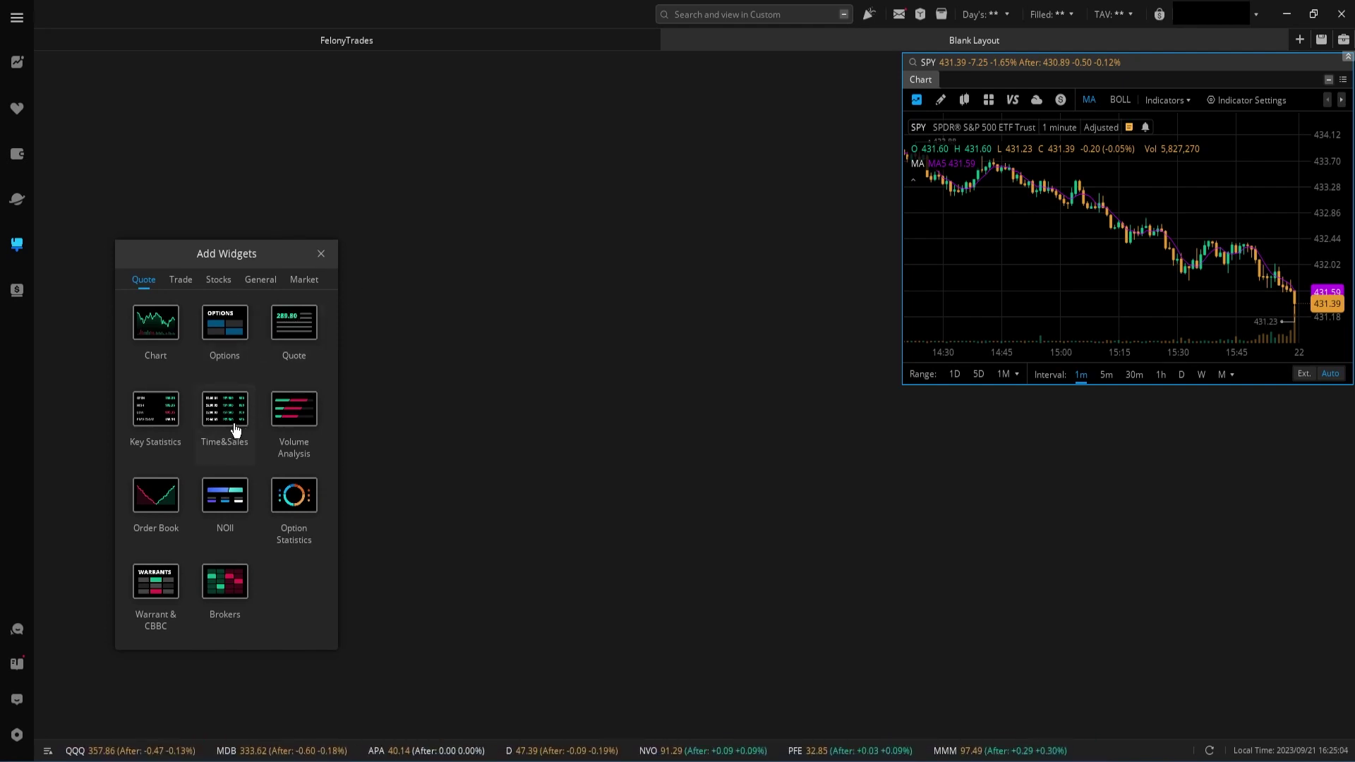
pyautogui.click(181, 281)
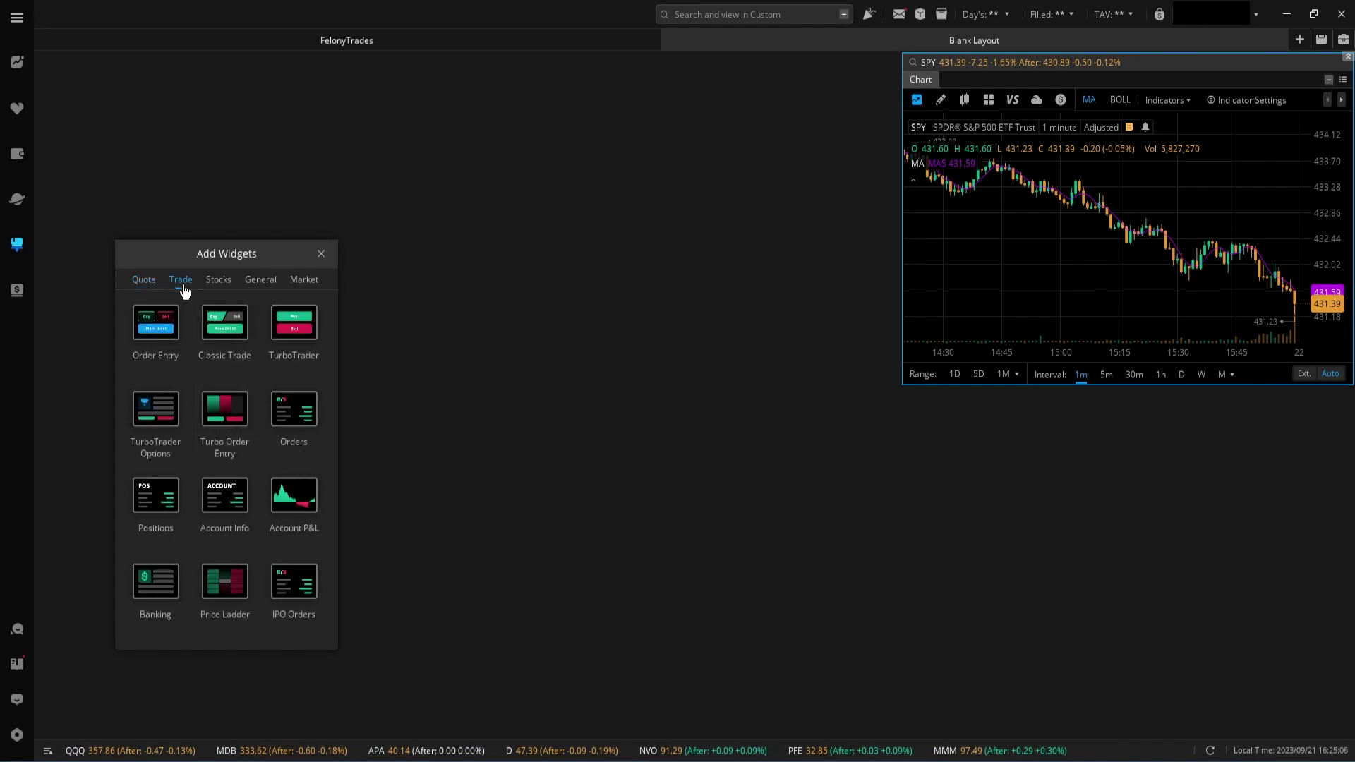
# - Add a Turbo OT options widget, shrink it and place it at the top beside the chart
pyautogui.click(161, 419)
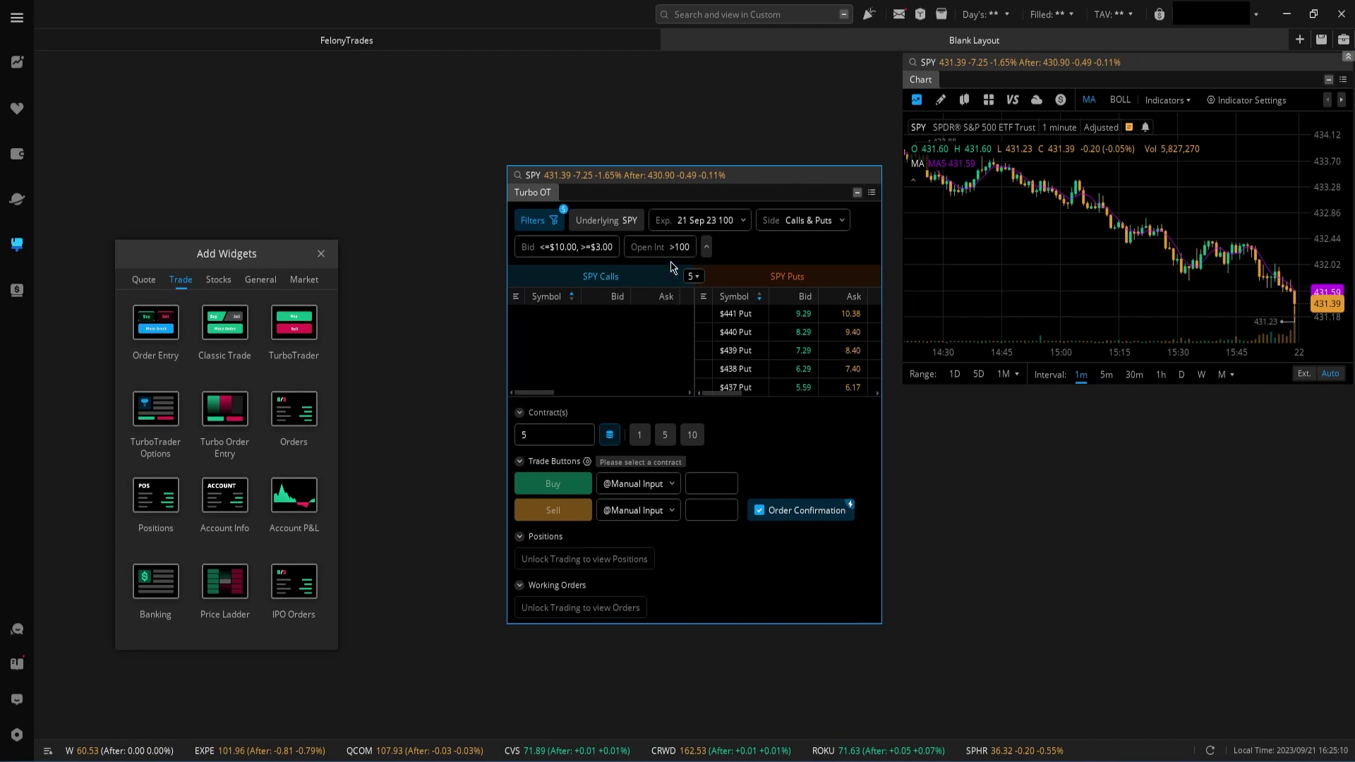
pyautogui.moveTo(707, 197); pyautogui.dragTo(656, 204)
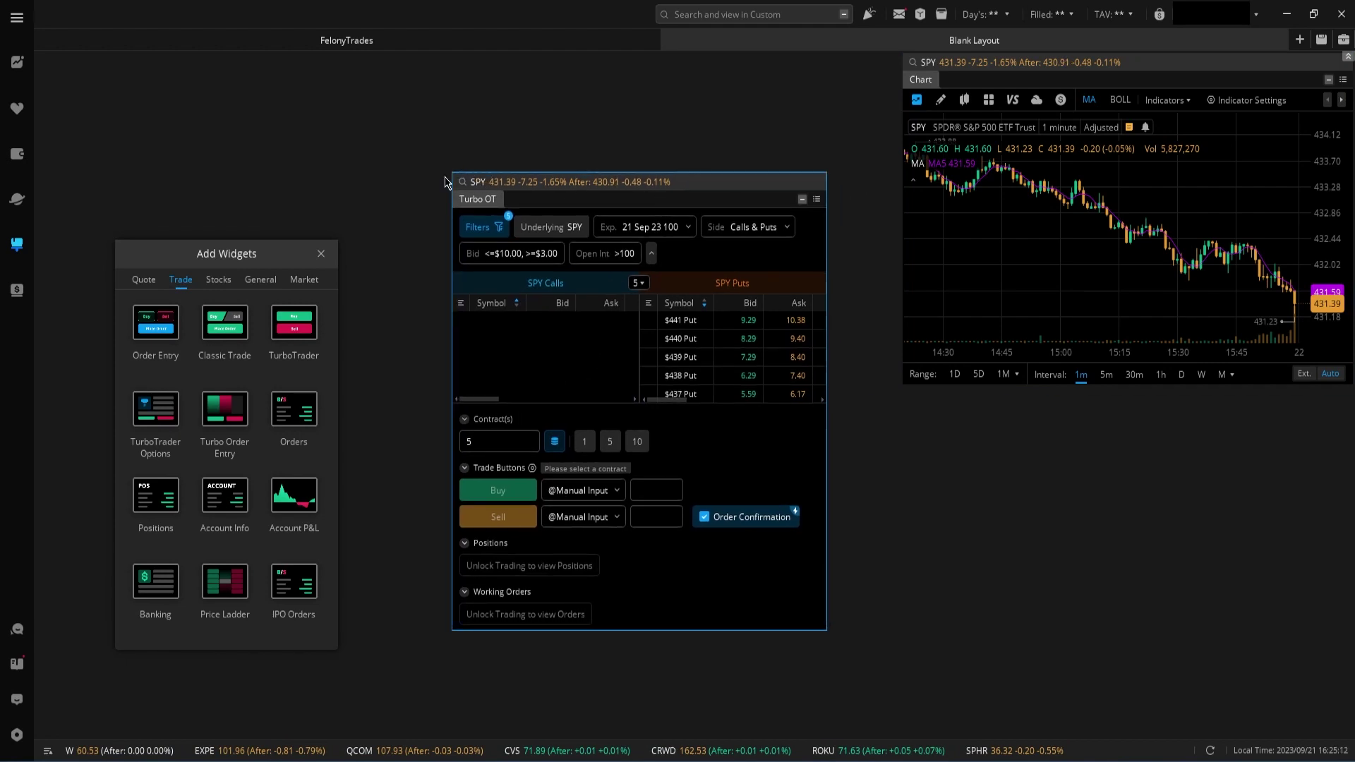
pyautogui.moveTo(451, 174); pyautogui.dragTo(466, 245)
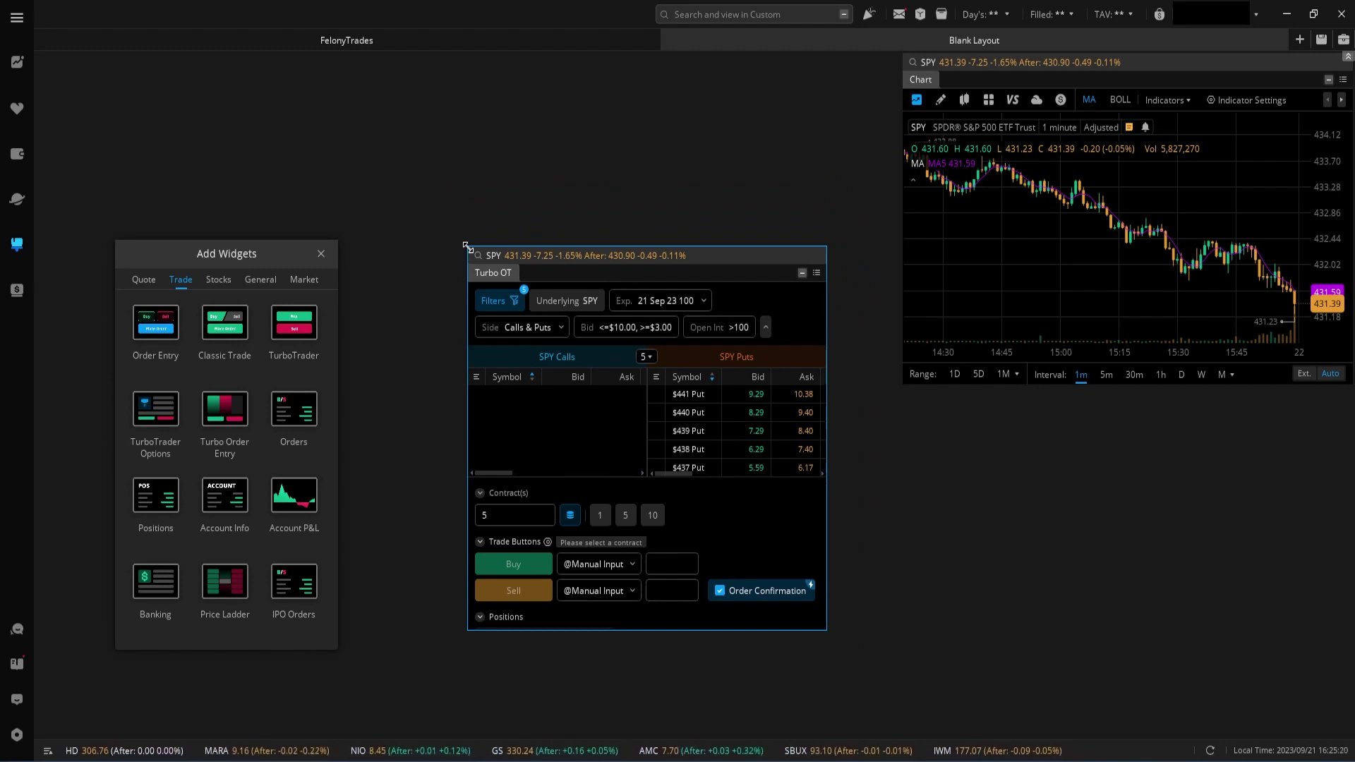
pyautogui.moveTo(466, 246); pyautogui.dragTo(510, 315)
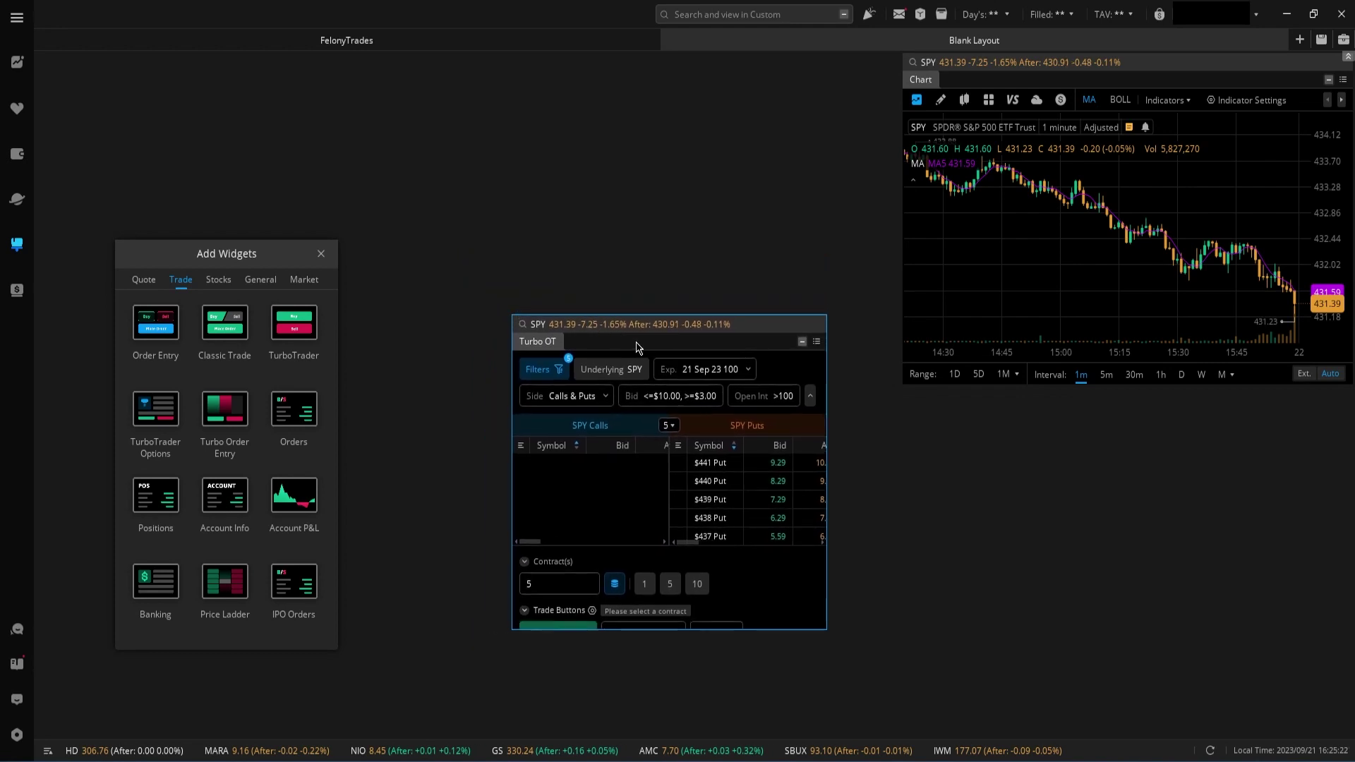
pyautogui.moveTo(638, 346); pyautogui.dragTo(712, 101)
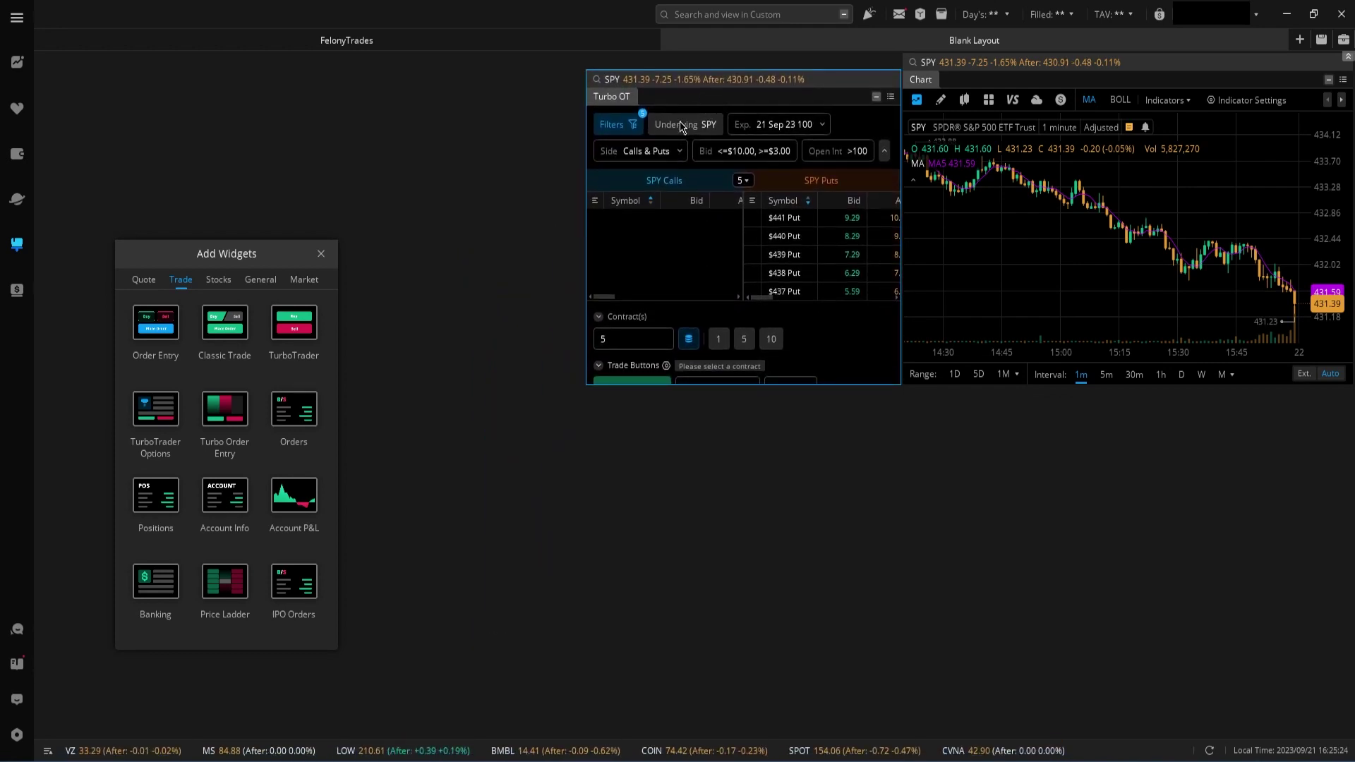
# - Add a narrow TurboTrader left of Turbo OT and a Price Ladder beneath it
pyautogui.click(294, 332)
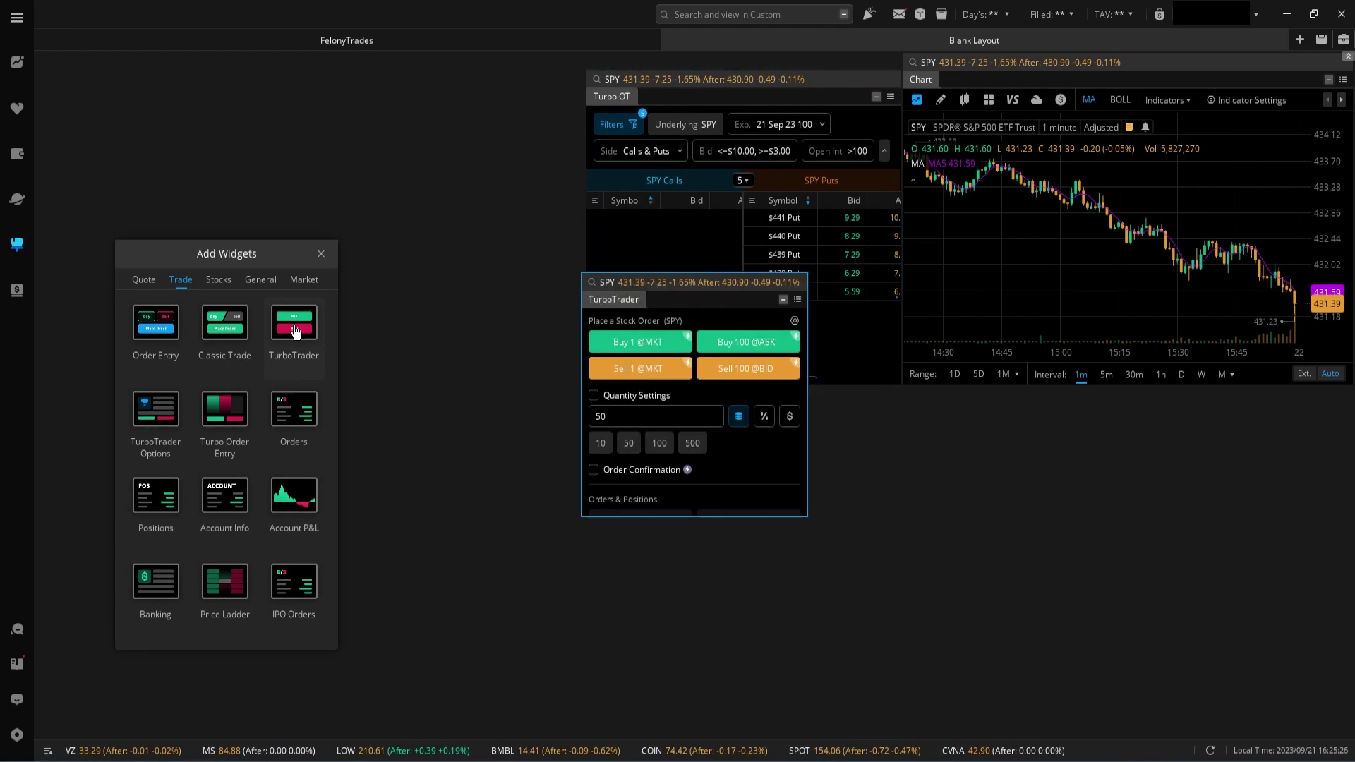
pyautogui.moveTo(686, 306); pyautogui.dragTo(459, 104)
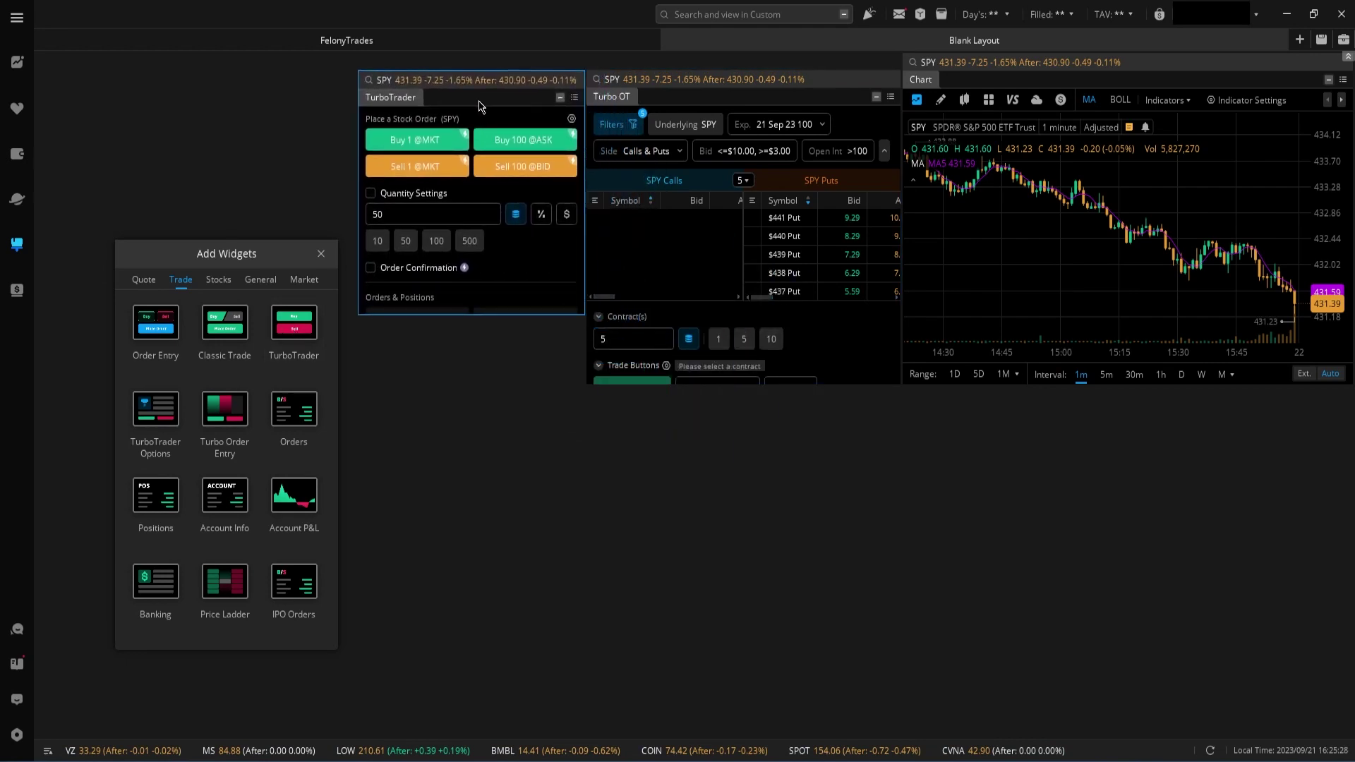
pyautogui.moveTo(358, 263); pyautogui.dragTo(371, 272)
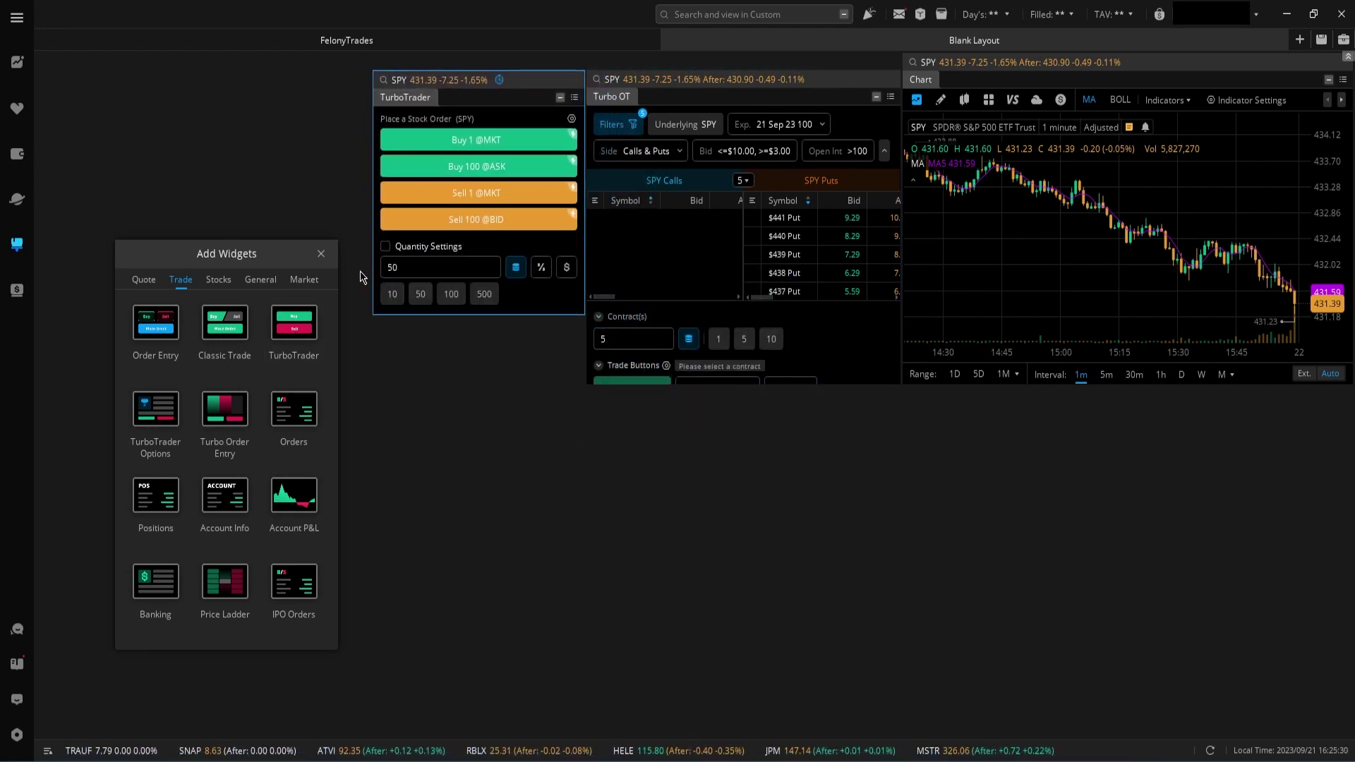
pyautogui.click(224, 581)
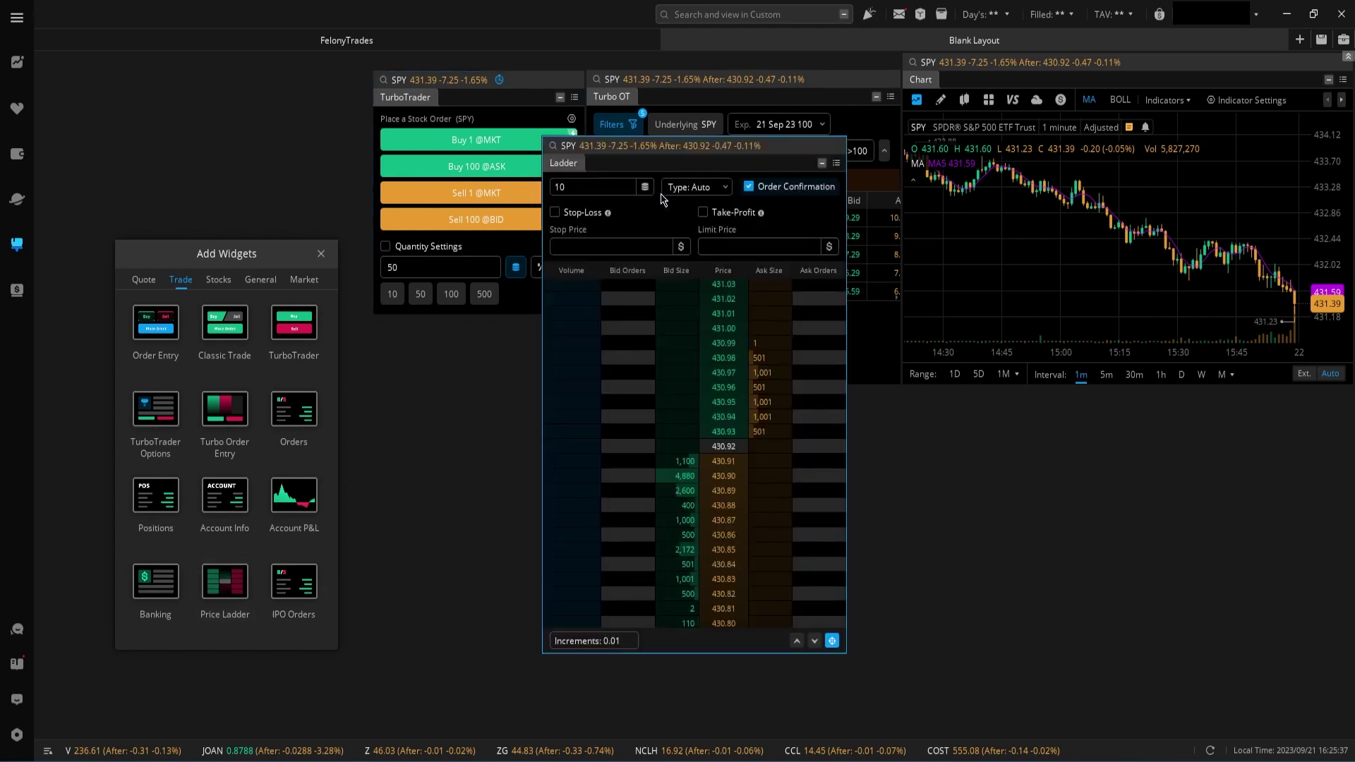
pyautogui.moveTo(538, 134); pyautogui.dragTo(605, 287)
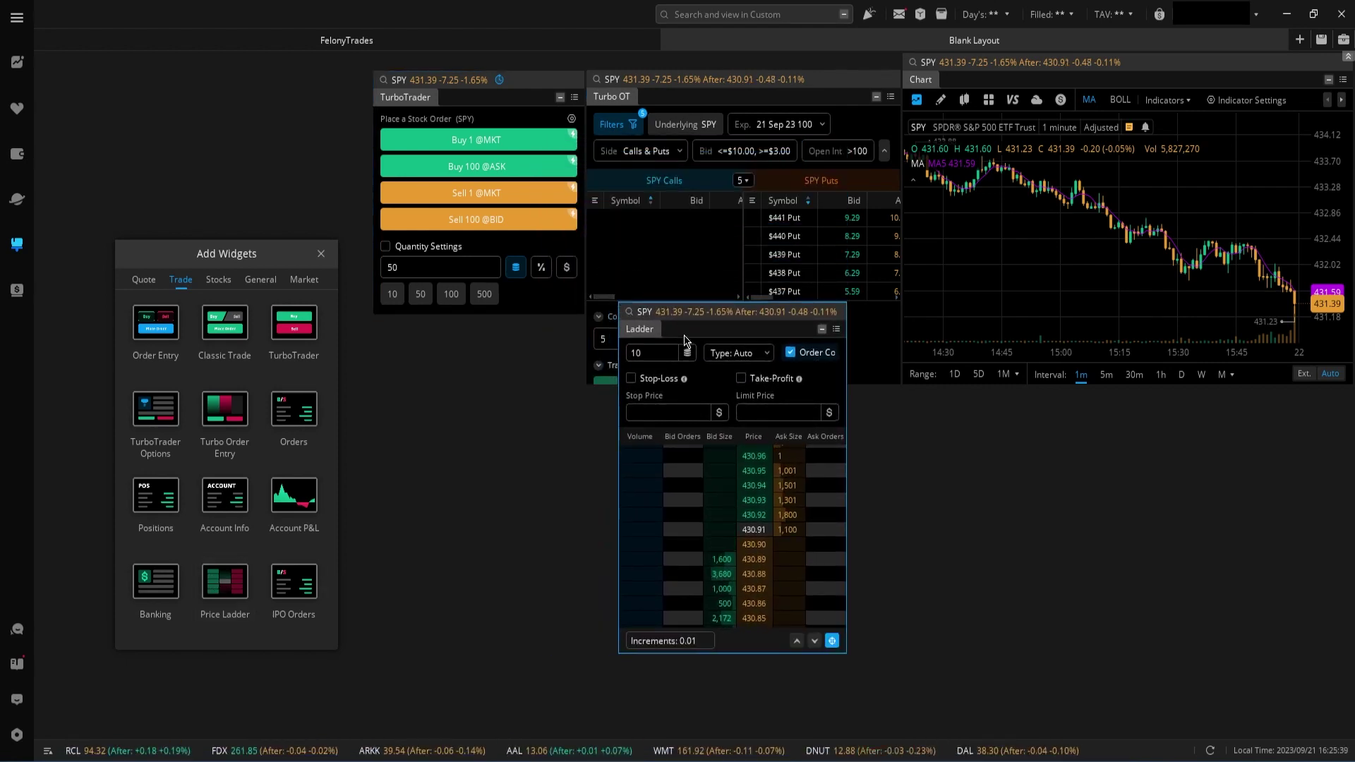
pyautogui.moveTo(672, 325); pyautogui.dragTo(424, 371)
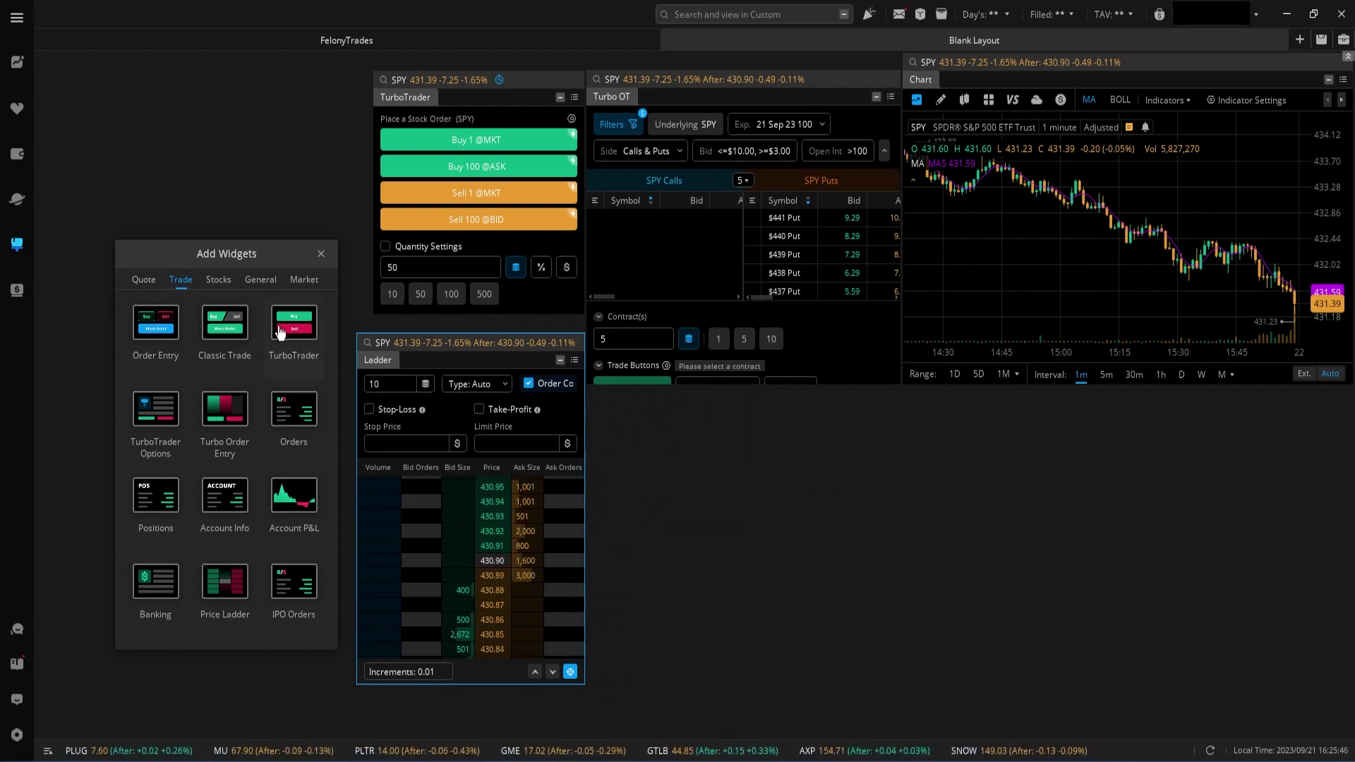
# - Add Orders and Positions widgets, tab them together and size the panel below Turbo OT
pyautogui.click(295, 429)
pyautogui.click(158, 504)
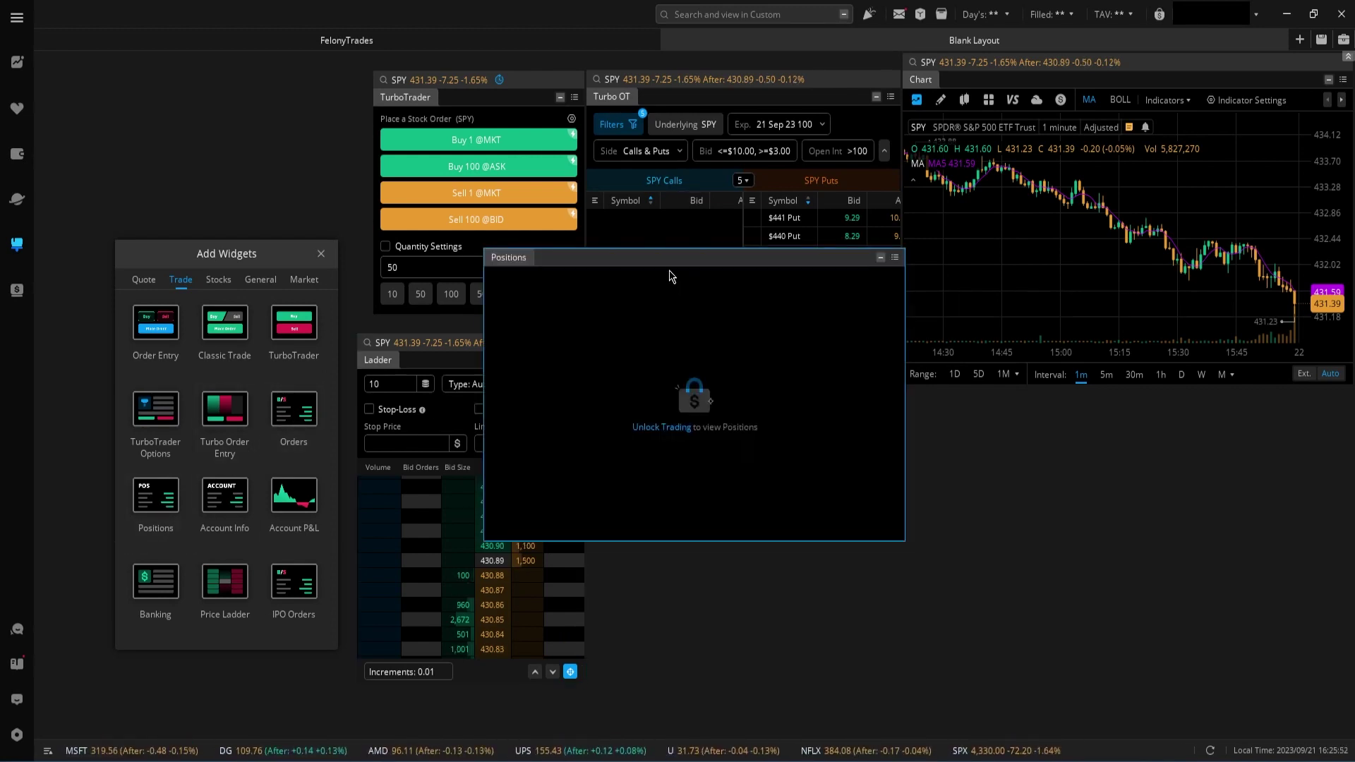
pyautogui.moveTo(676, 260); pyautogui.dragTo(1107, 421)
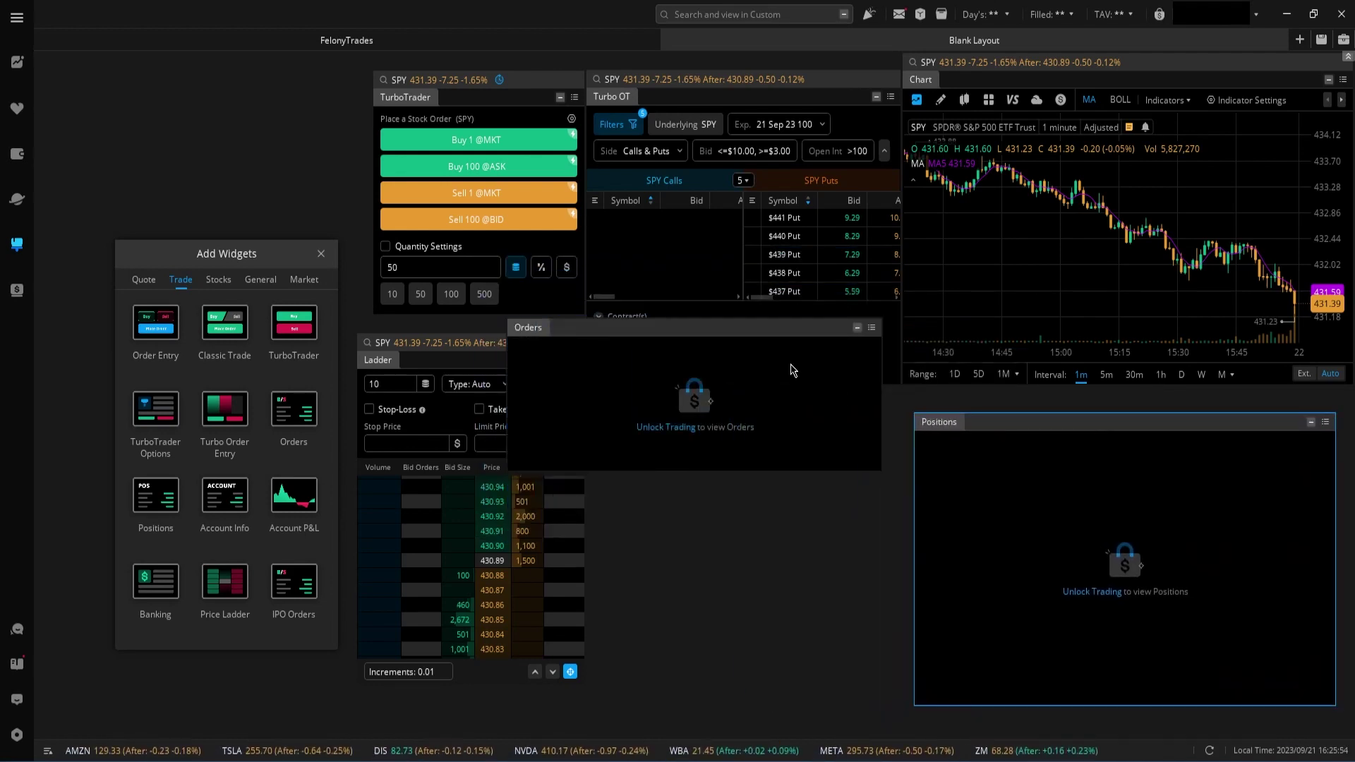
pyautogui.moveTo(579, 332); pyautogui.dragTo(658, 399)
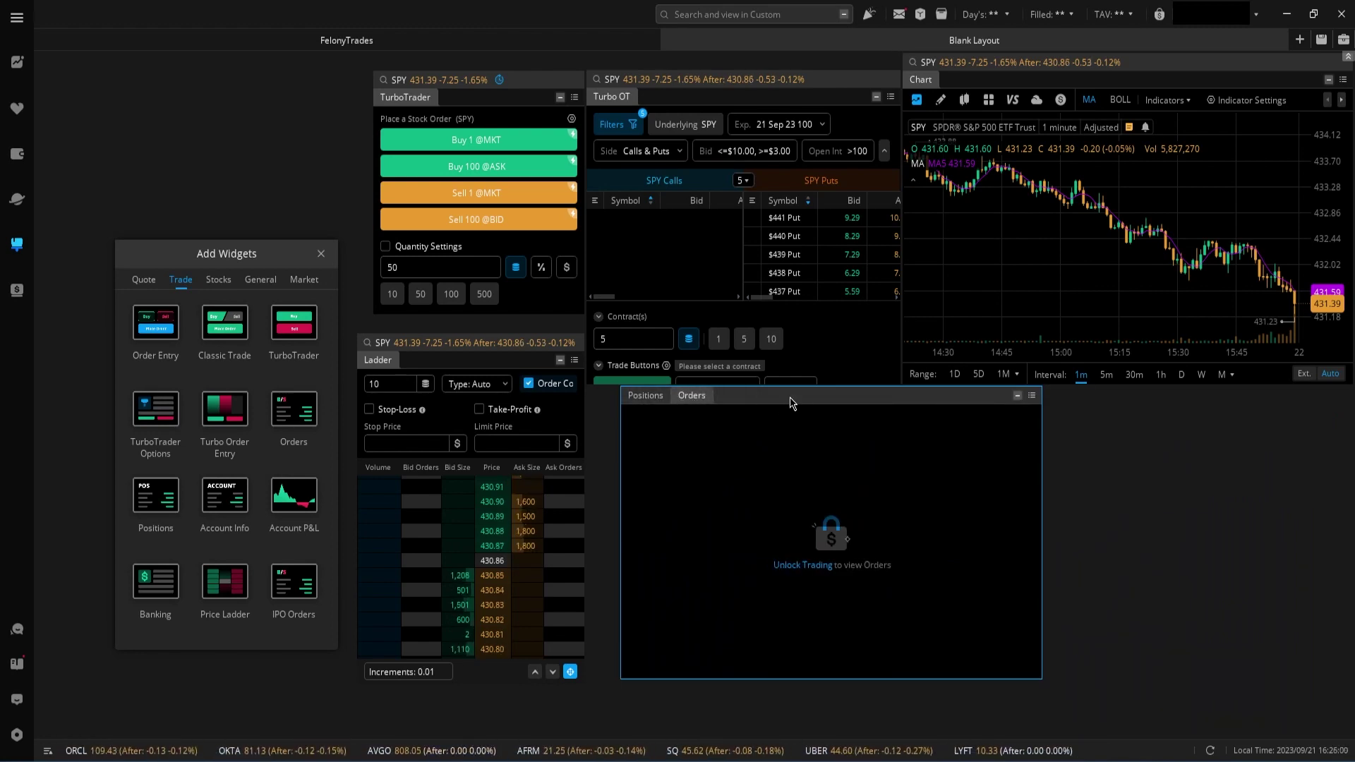
pyautogui.moveTo(960, 398); pyautogui.dragTo(967, 433)
pyautogui.moveTo(1050, 423); pyautogui.dragTo(794, 477)
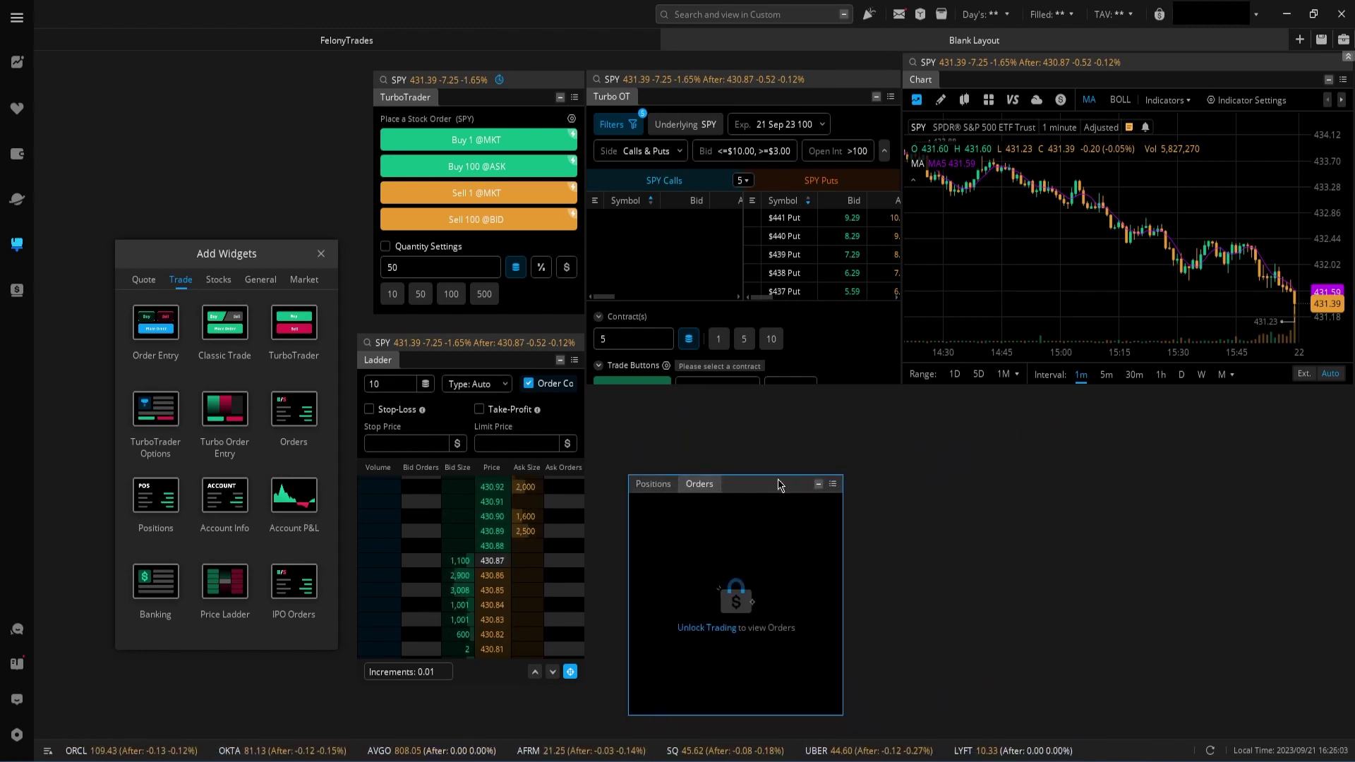
pyautogui.click(218, 281)
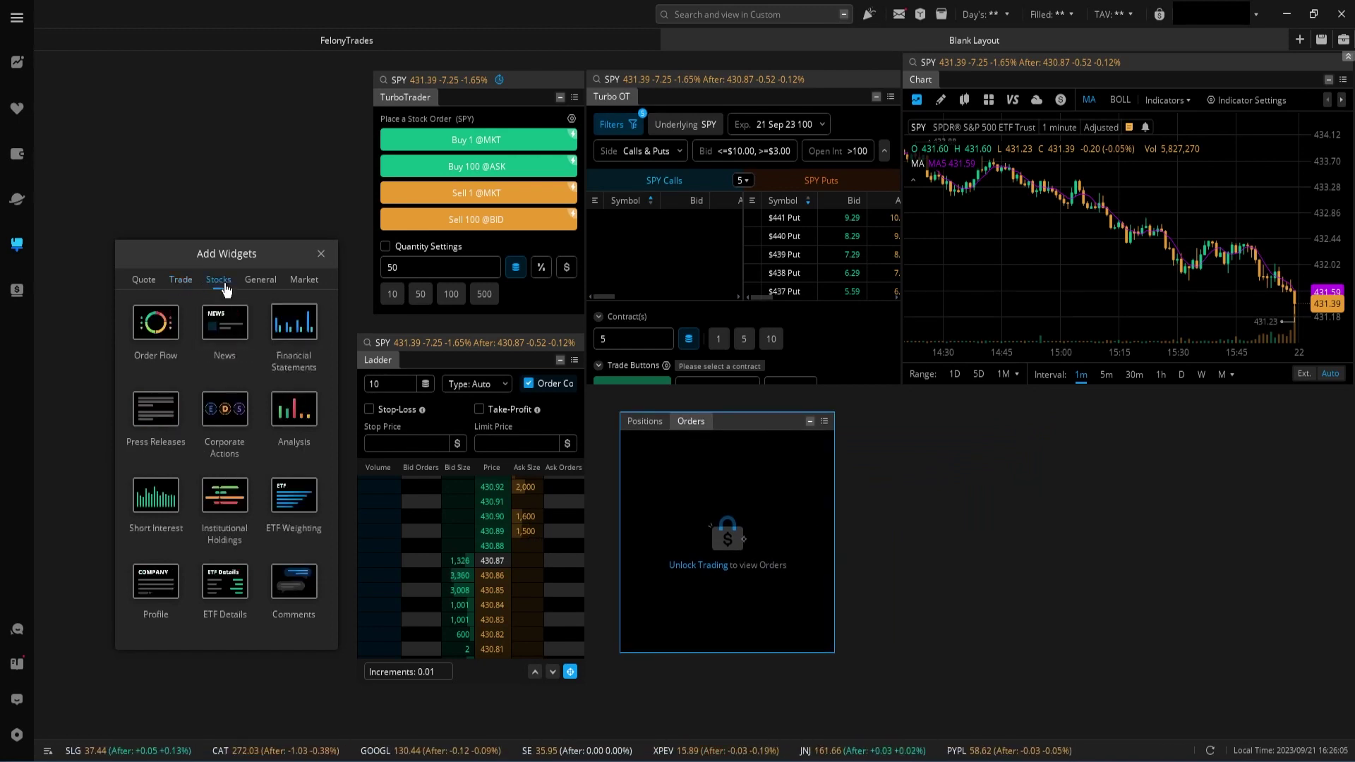
# - Switch the Add Widgets panel to the General list, with Watchlists, Screeners, Note and Clock
pyautogui.click(266, 290)
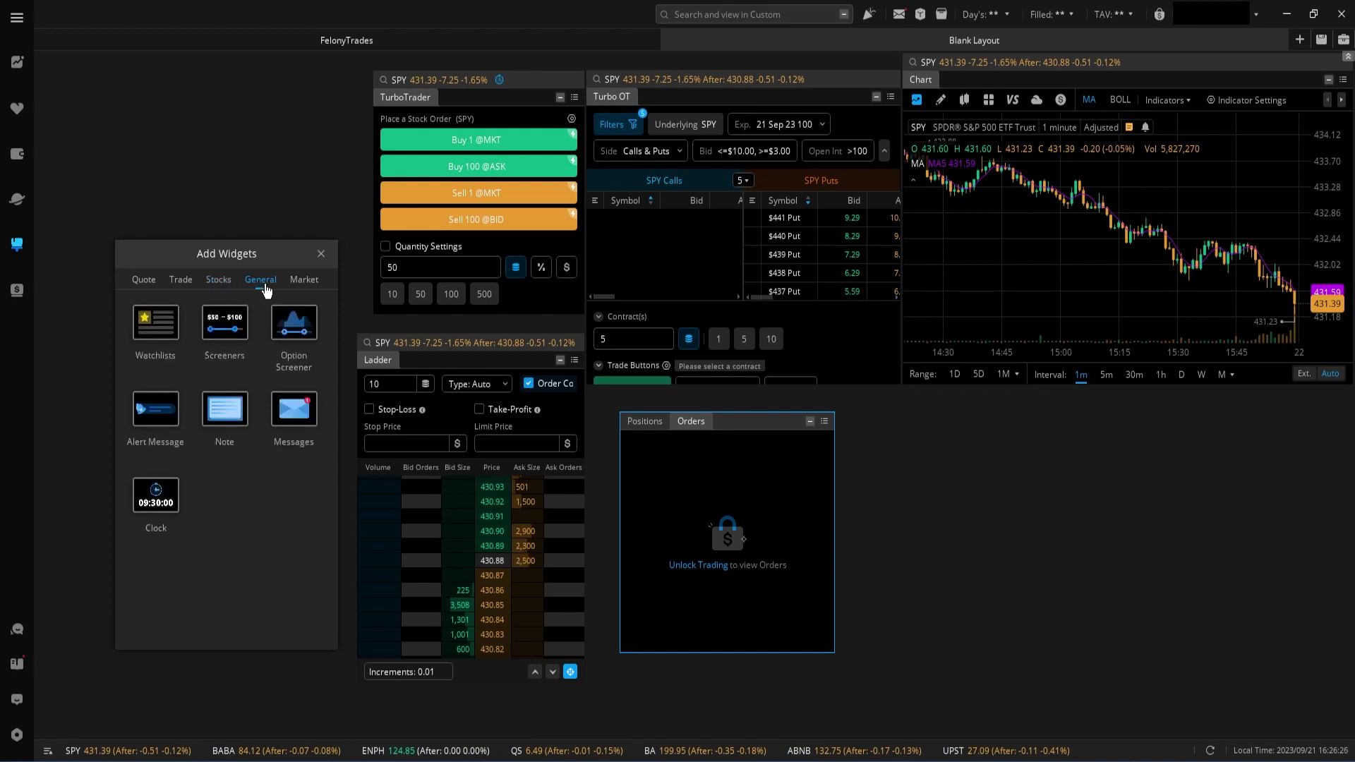
# - Add a Watchlists widget, narrow it, and move it down and to the right
pyautogui.click(141, 351)
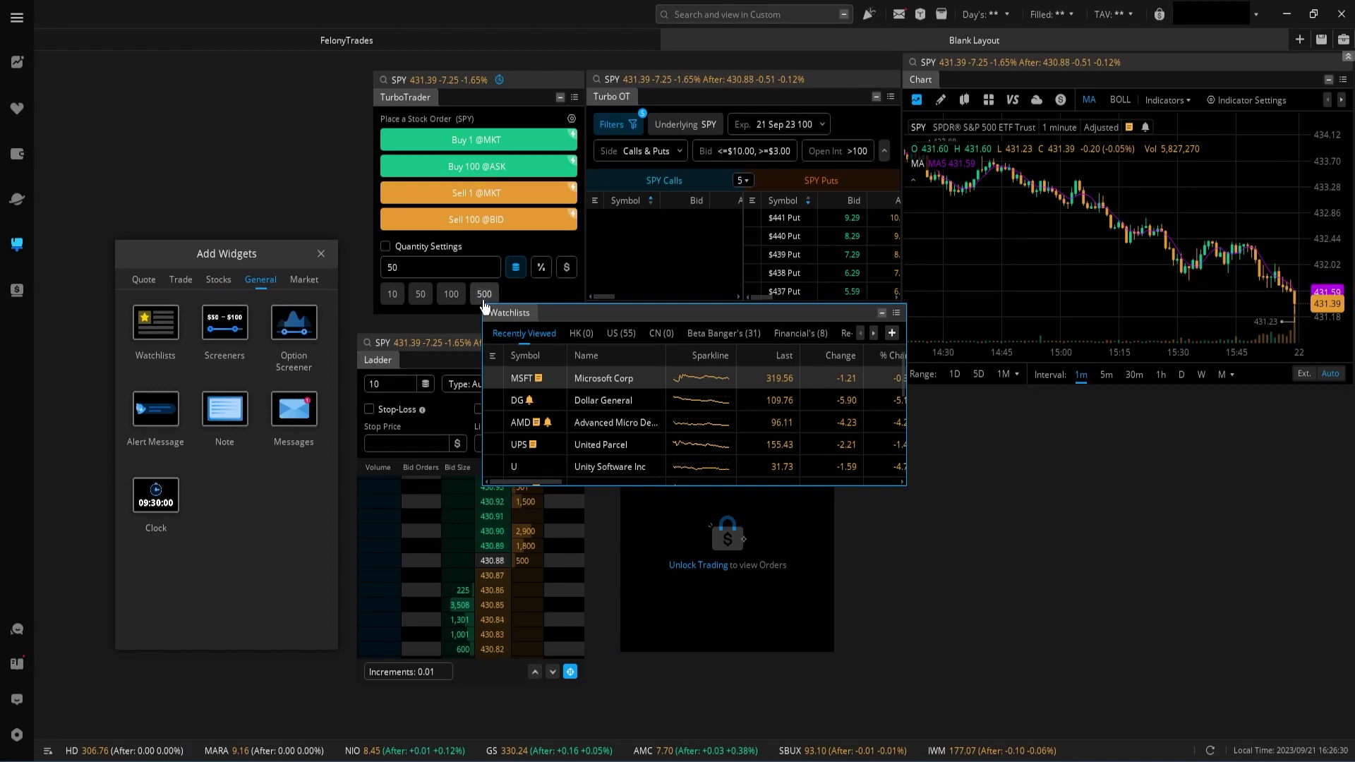
pyautogui.moveTo(482, 303); pyautogui.dragTo(659, 306)
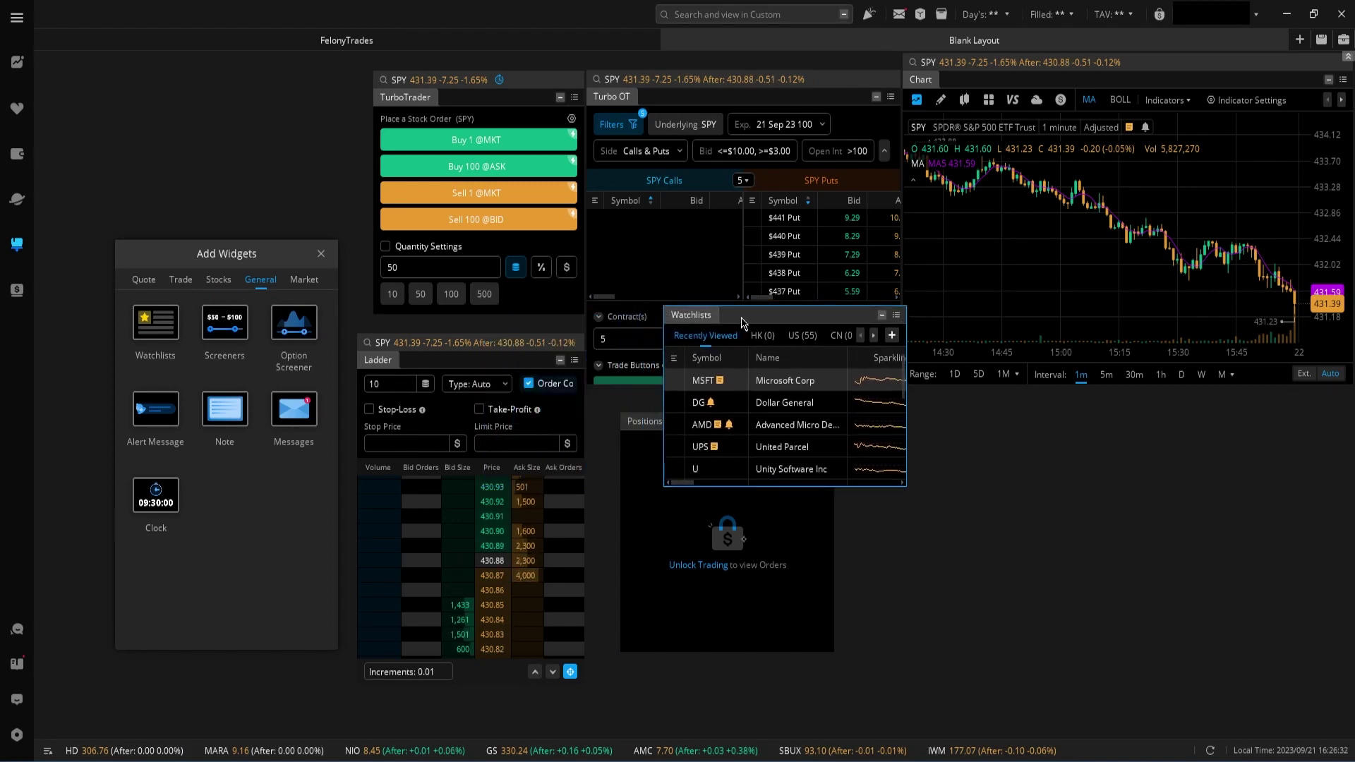
pyautogui.moveTo(739, 318); pyautogui.dragTo(980, 428)
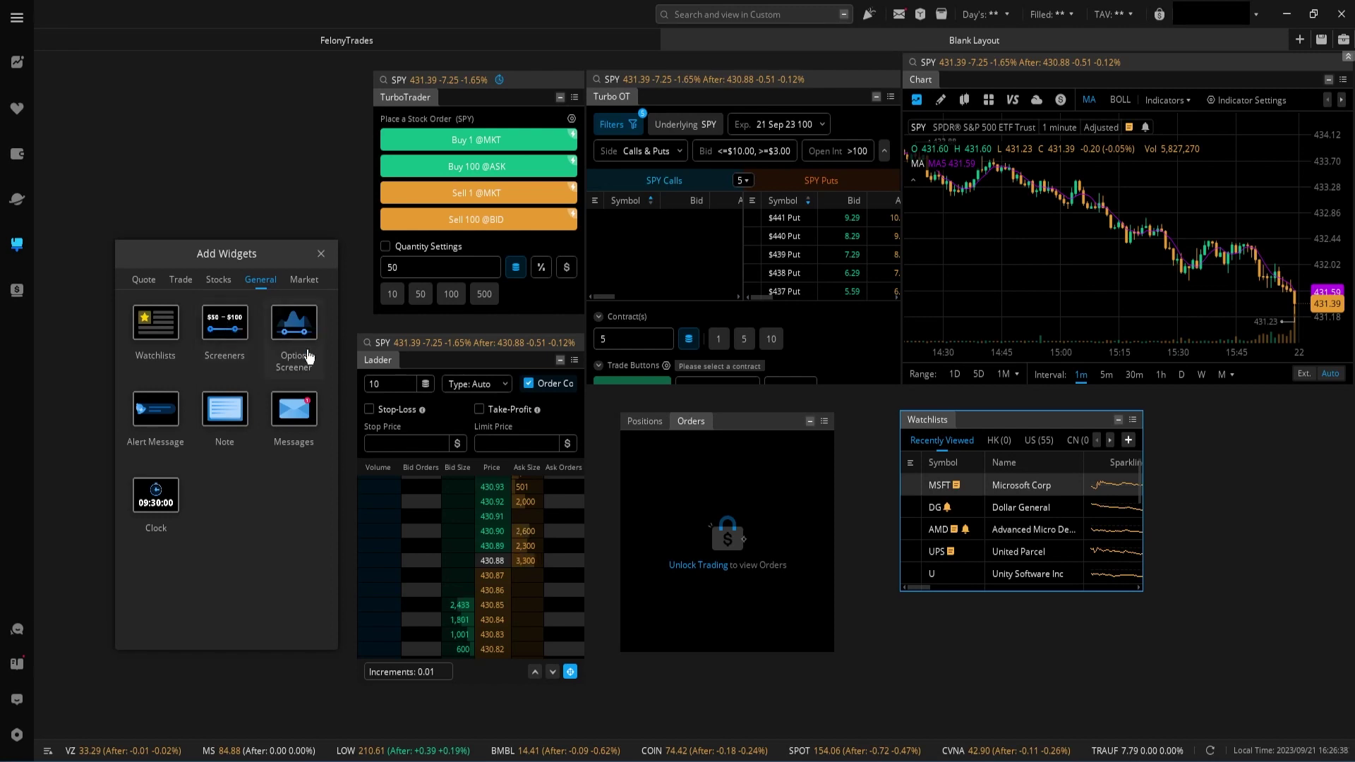
# - Add a Clock widget at the top left beside TurboTrader, then list the Market widgets
pyautogui.click(154, 497)
pyautogui.moveTo(682, 366); pyautogui.dragTo(265, 86)
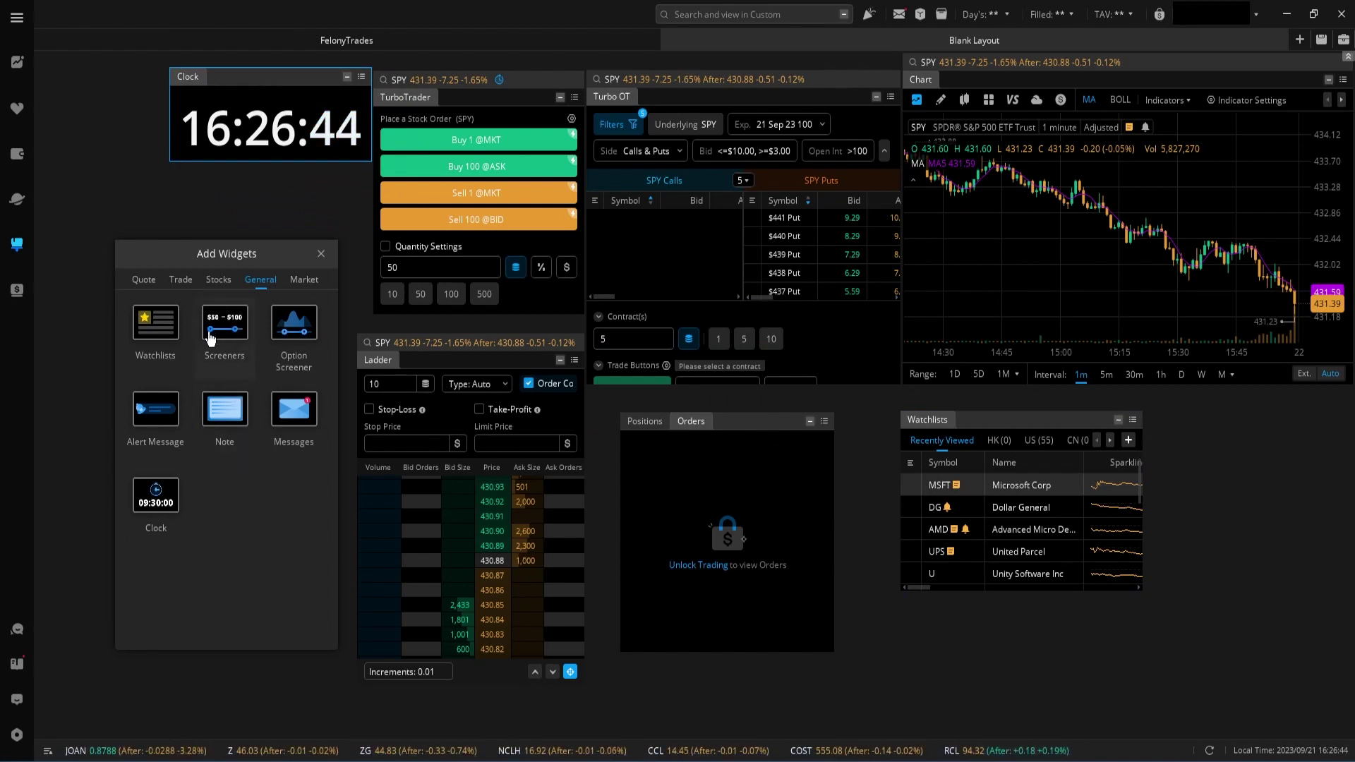
pyautogui.click(304, 282)
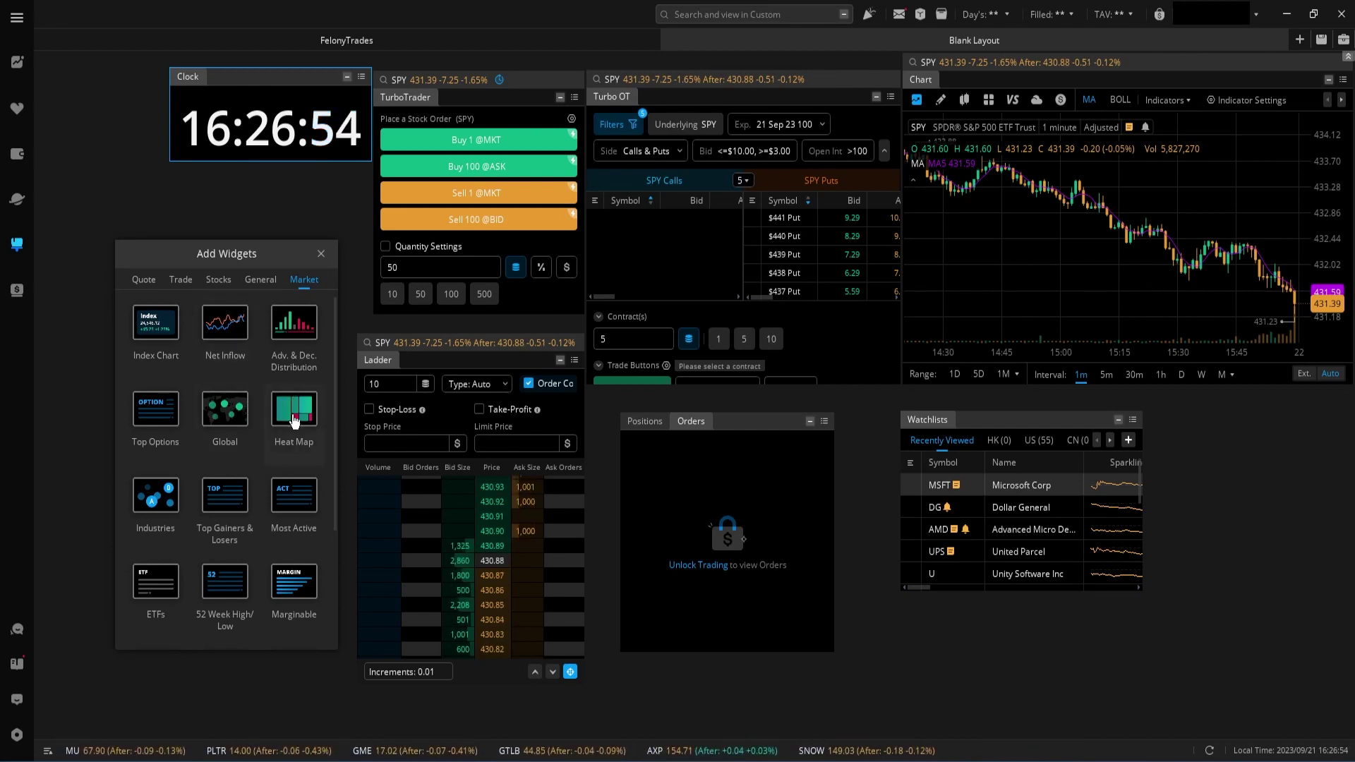
pyautogui.click(294, 417)
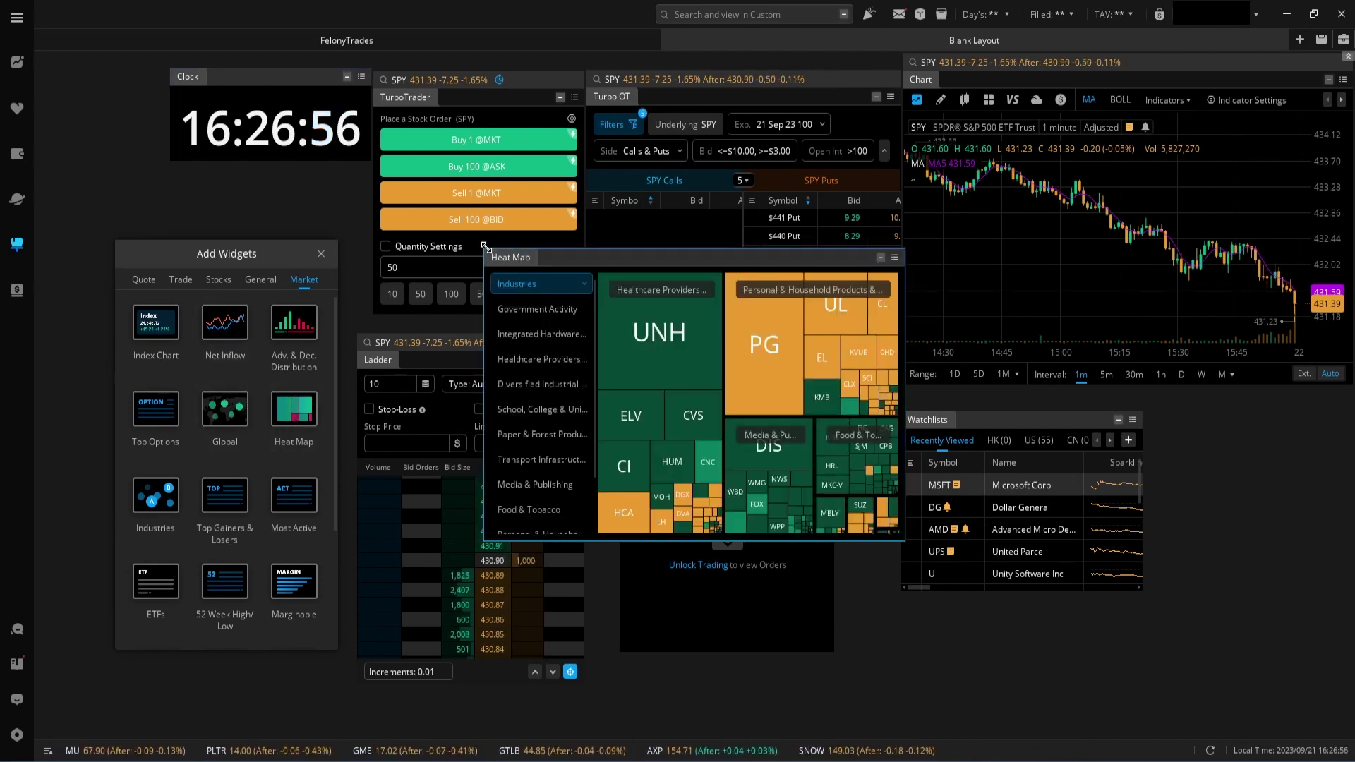
pyautogui.moveTo(486, 247); pyautogui.dragTo(335, 138)
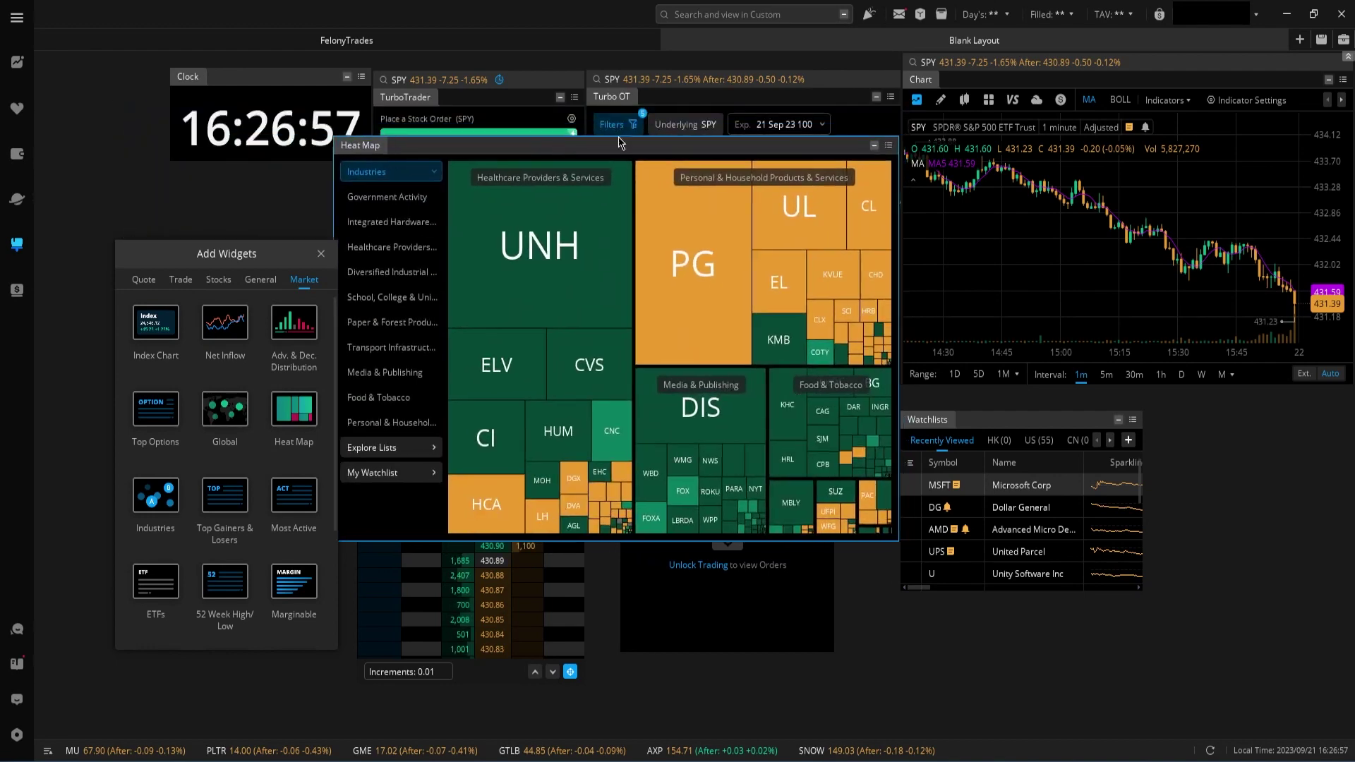
pyautogui.moveTo(619, 141); pyautogui.dragTo(817, 141)
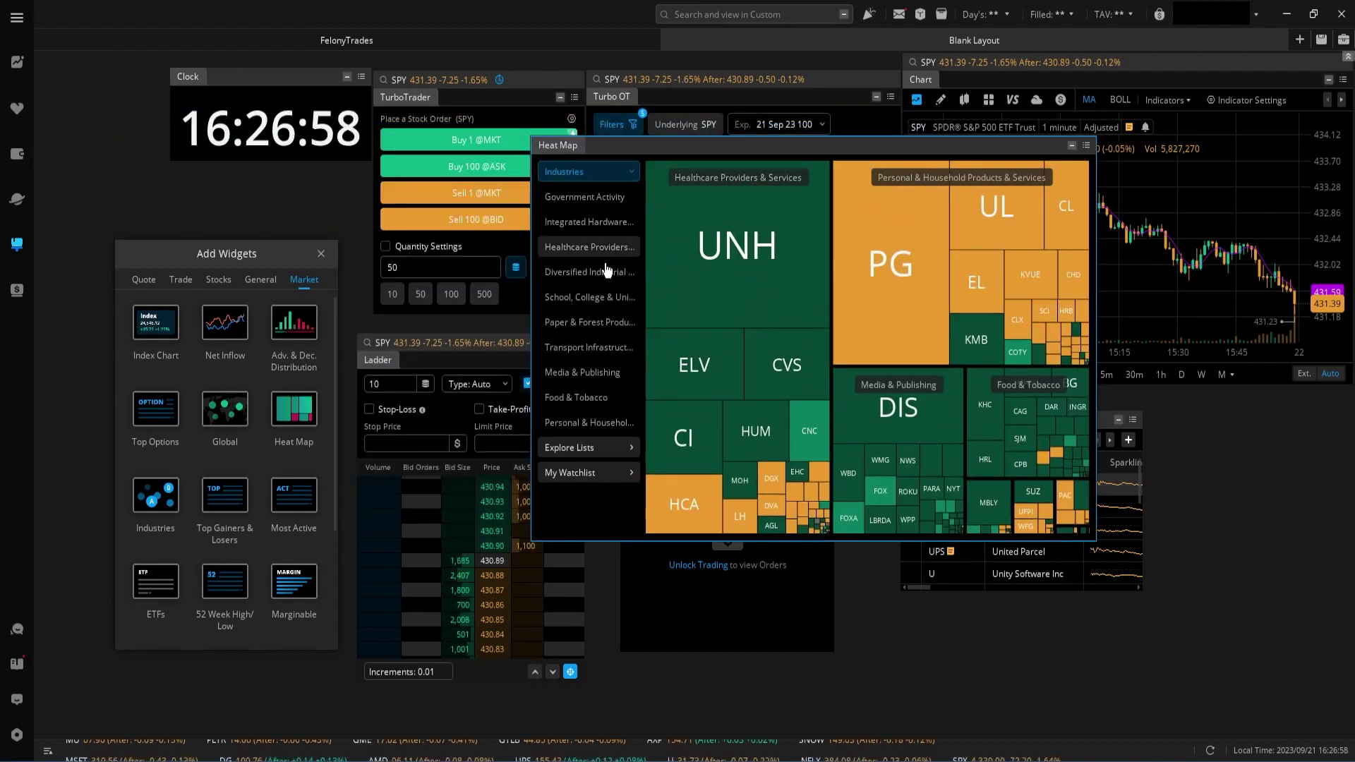
pyautogui.click(599, 474)
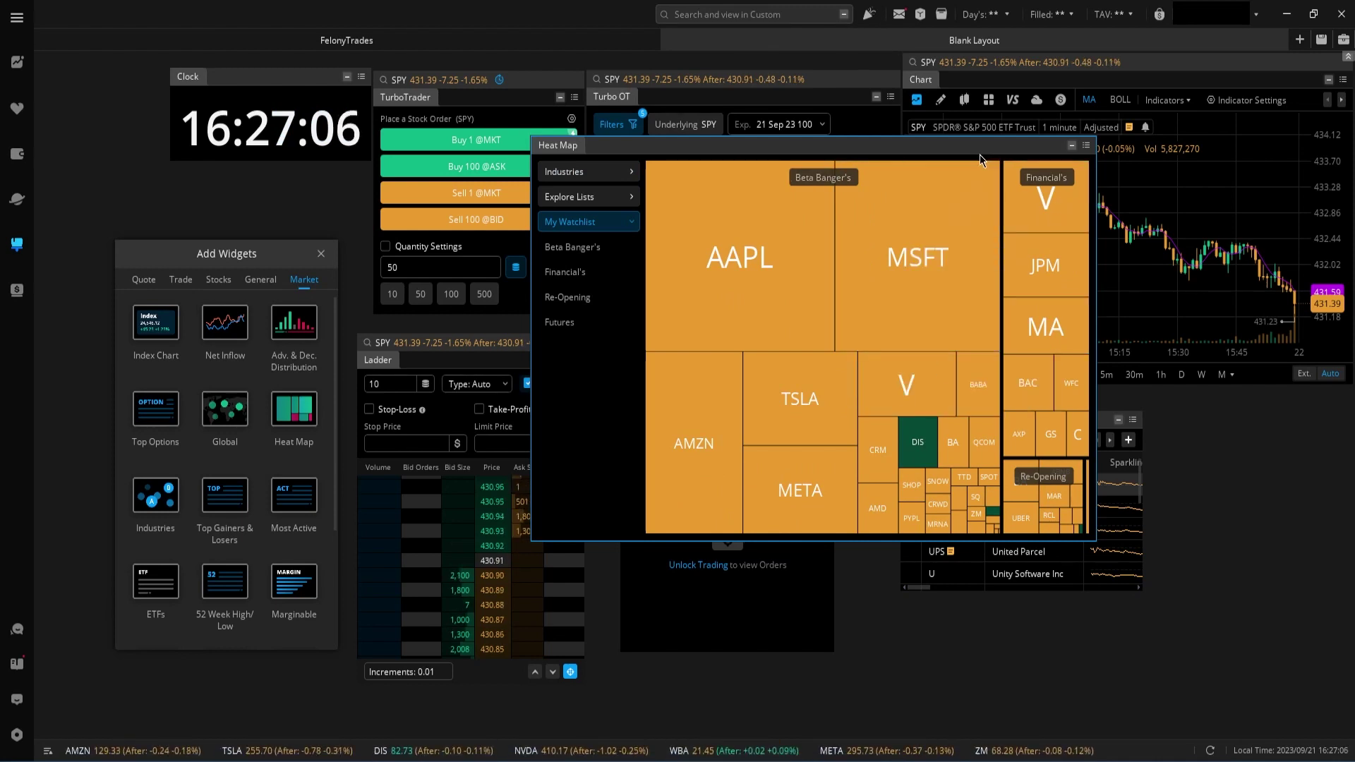
pyautogui.click(591, 172)
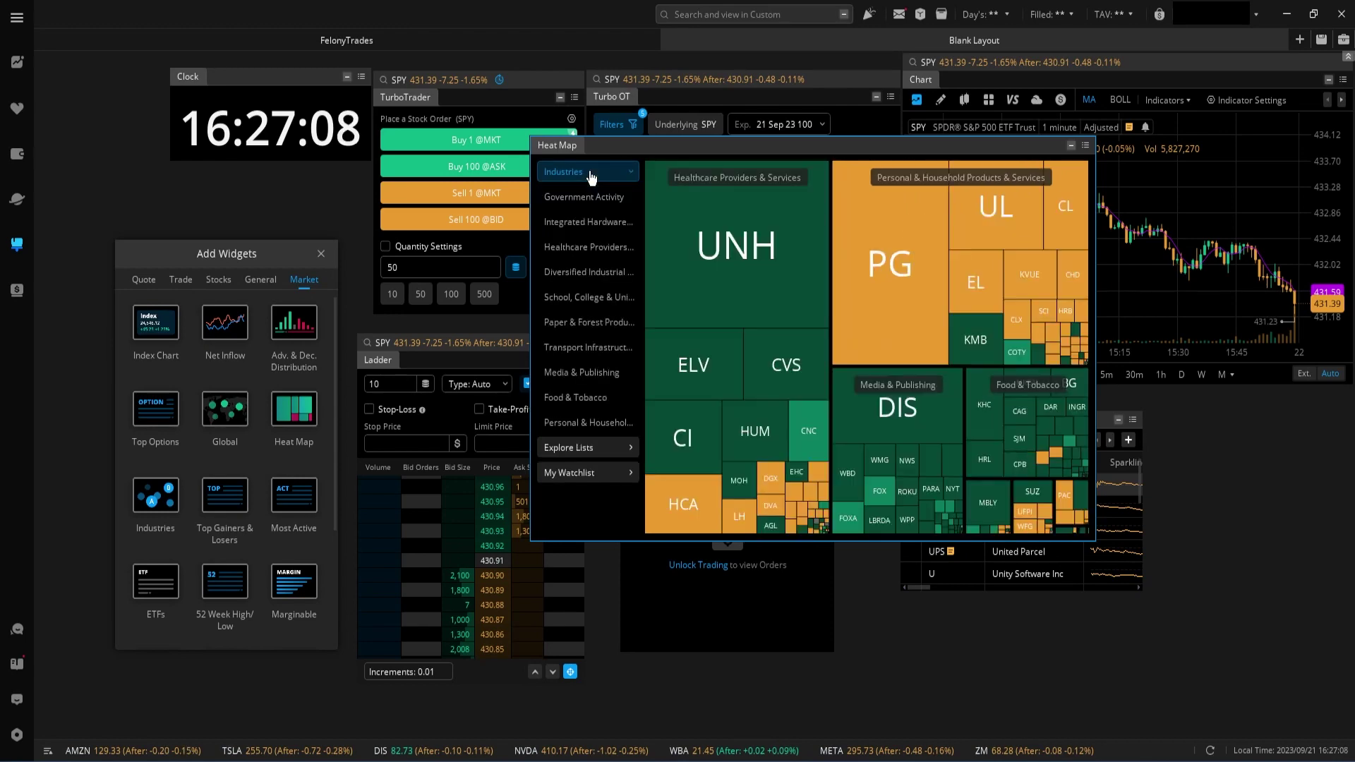
pyautogui.rightClick(993, 159)
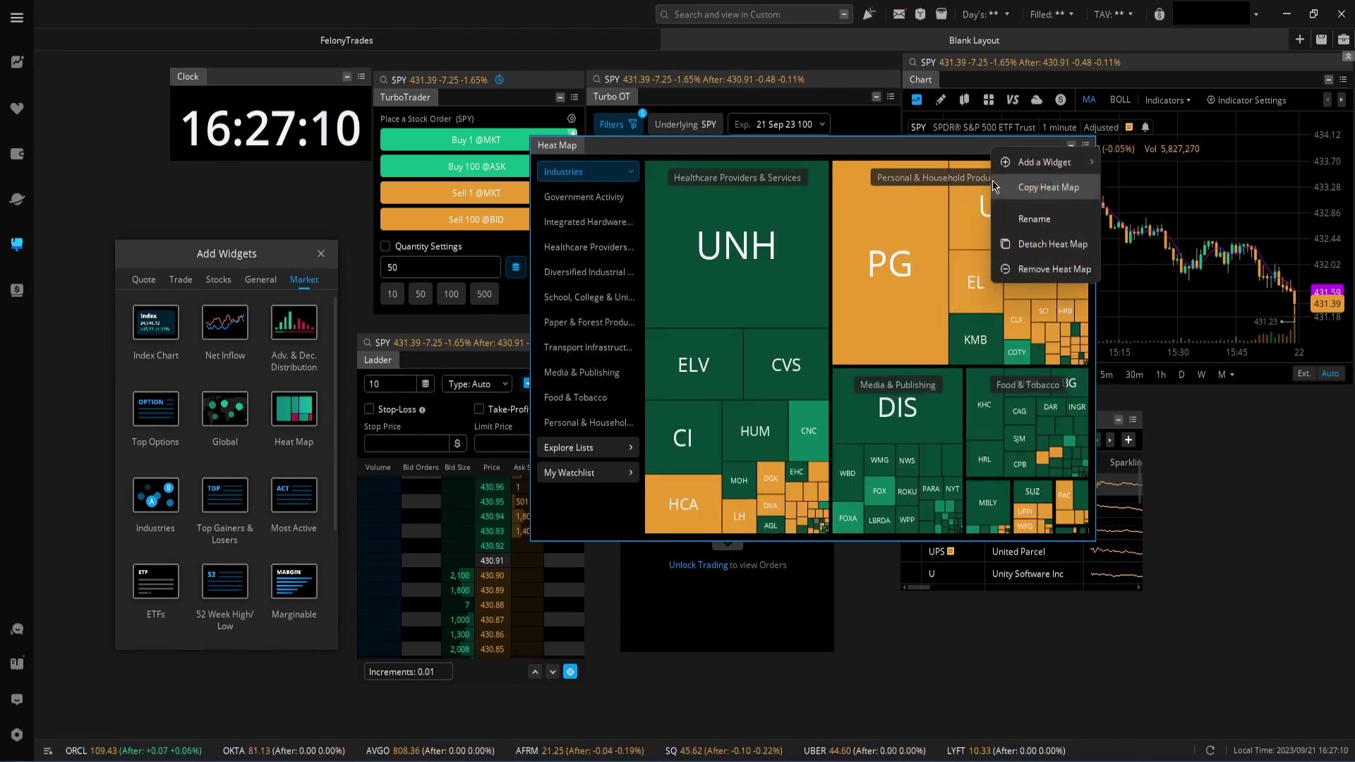
pyautogui.click(1023, 267)
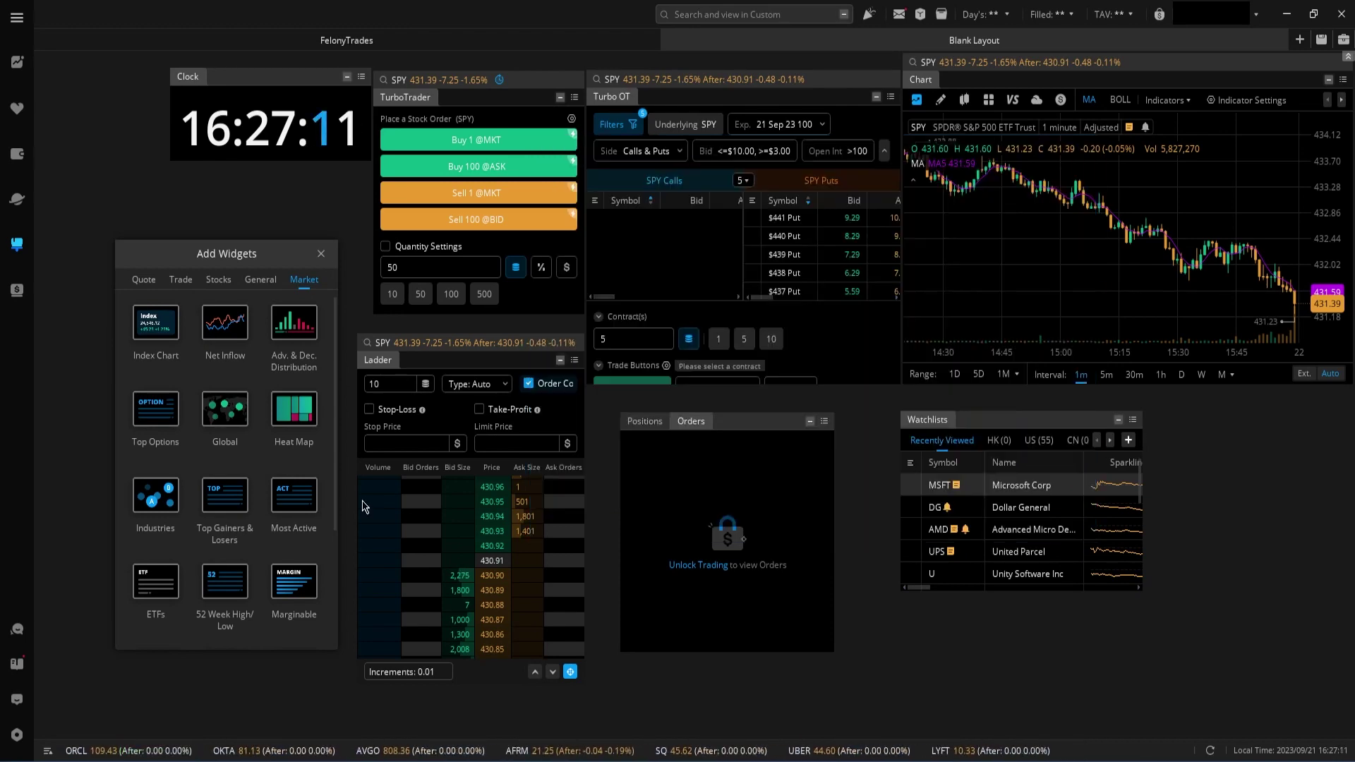
pyautogui.click(213, 584)
pyautogui.rightClick(593, 305)
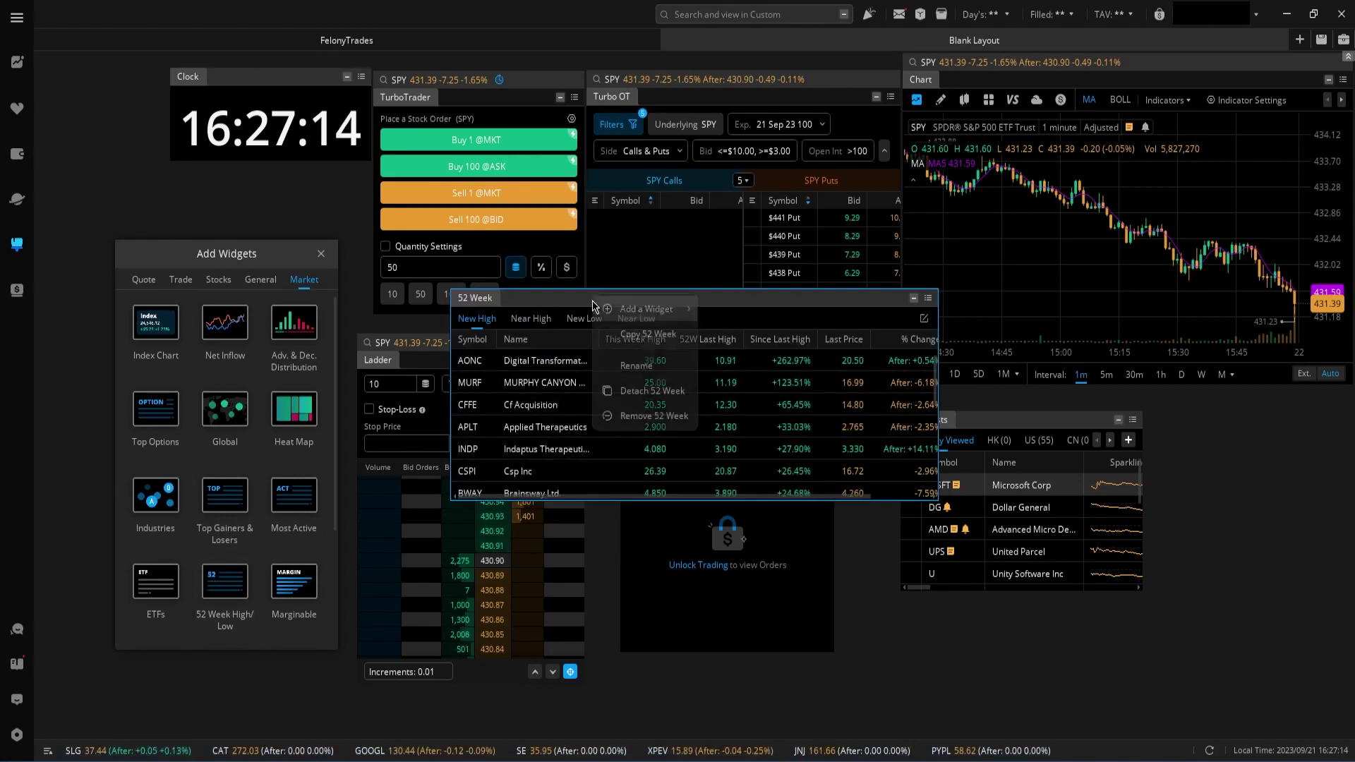
pyautogui.click(621, 417)
pyautogui.click(156, 583)
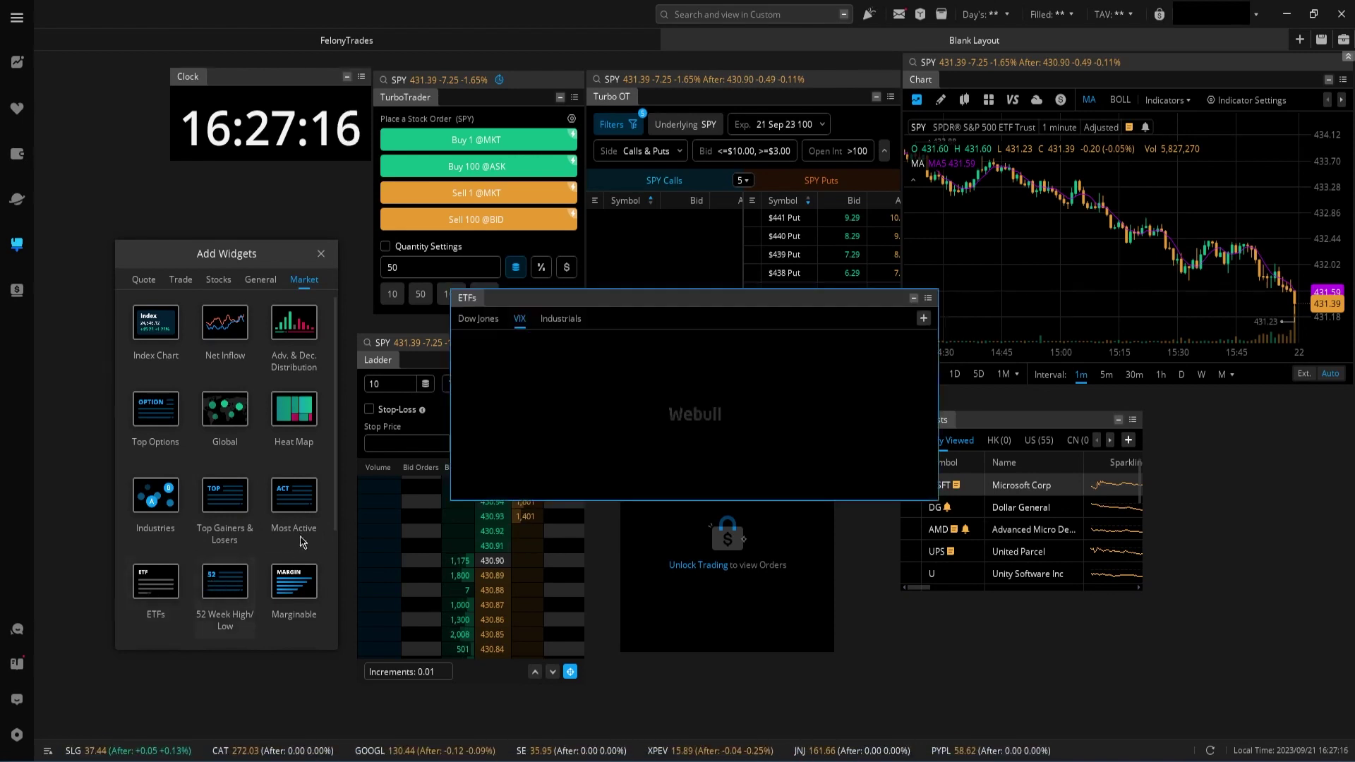
pyautogui.moveTo(692, 290); pyautogui.dragTo(692, 148)
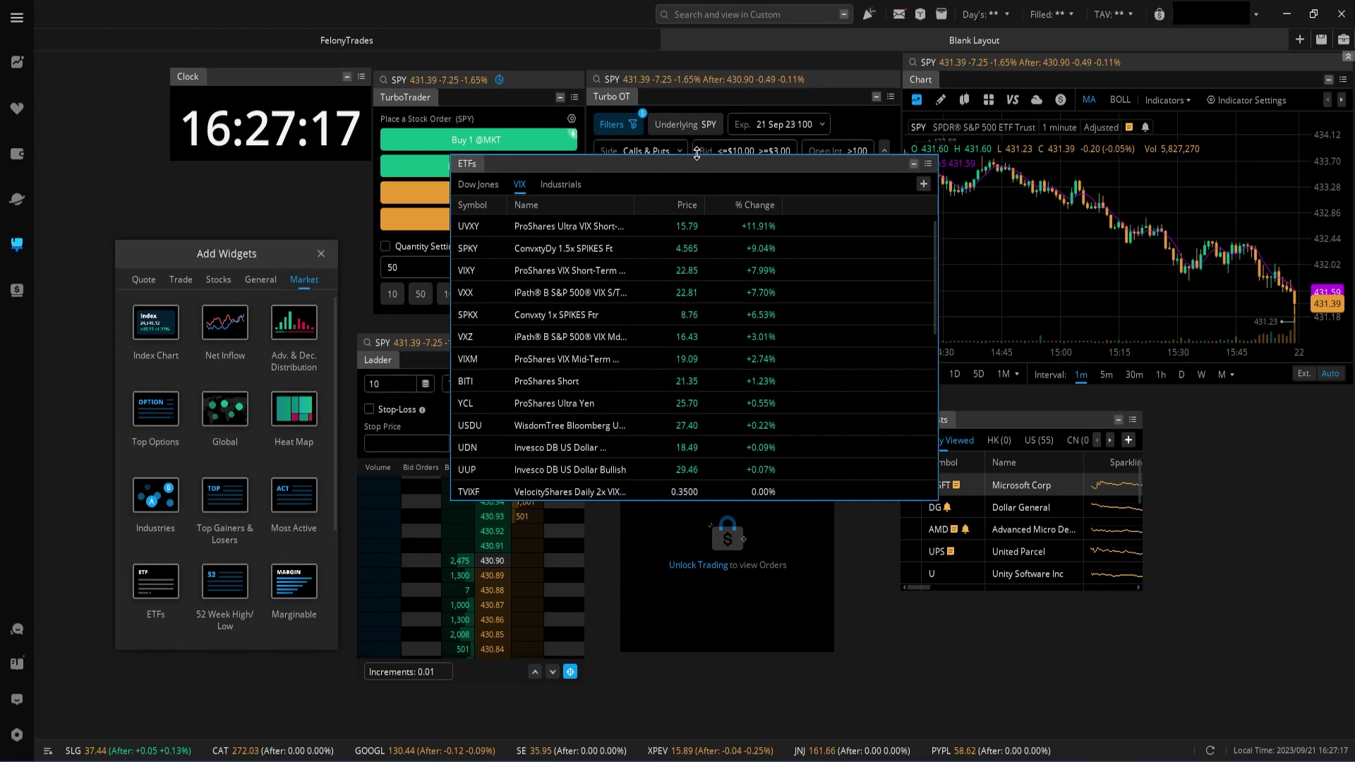
pyautogui.click(496, 178)
pyautogui.click(545, 180)
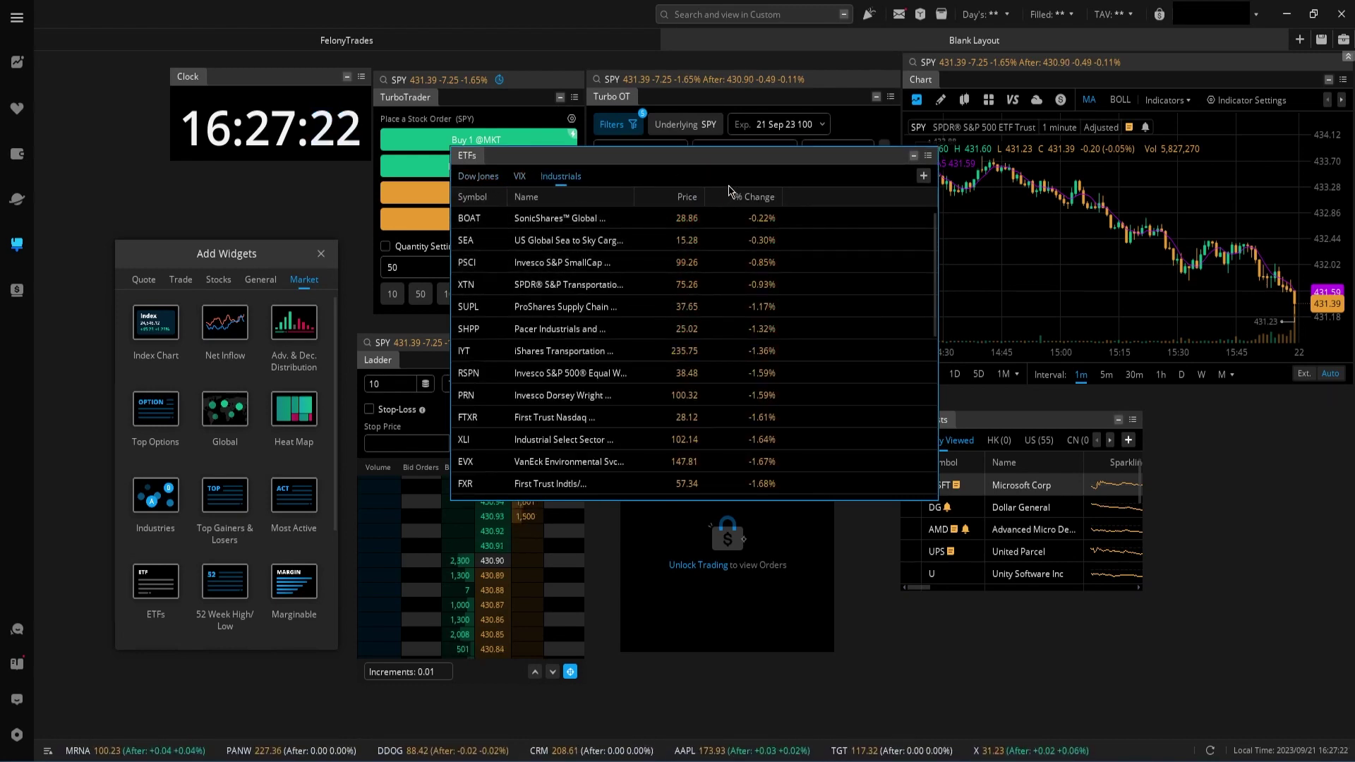
pyautogui.rightClick(754, 166)
pyautogui.click(777, 314)
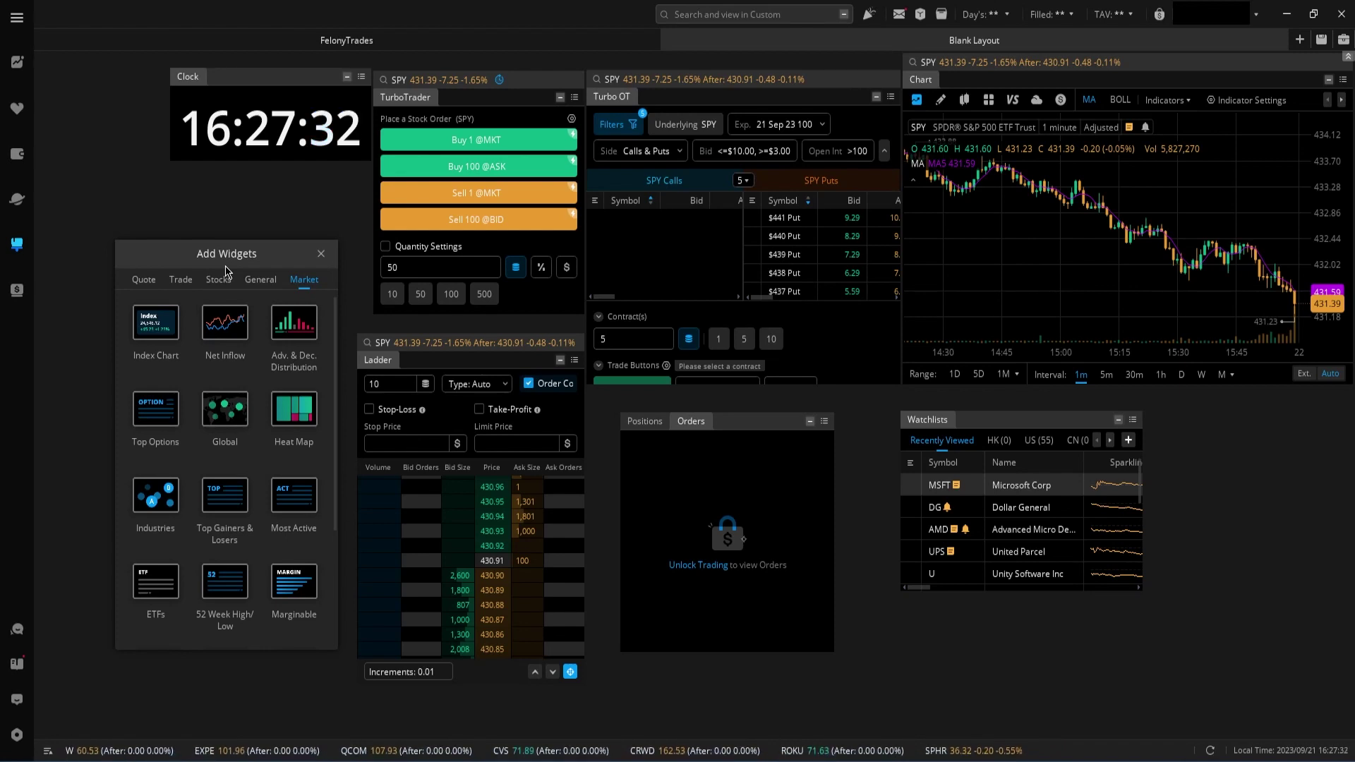
pyautogui.click(321, 255)
# - Move the Clock widget further up and to the left
pyautogui.click(471, 103)
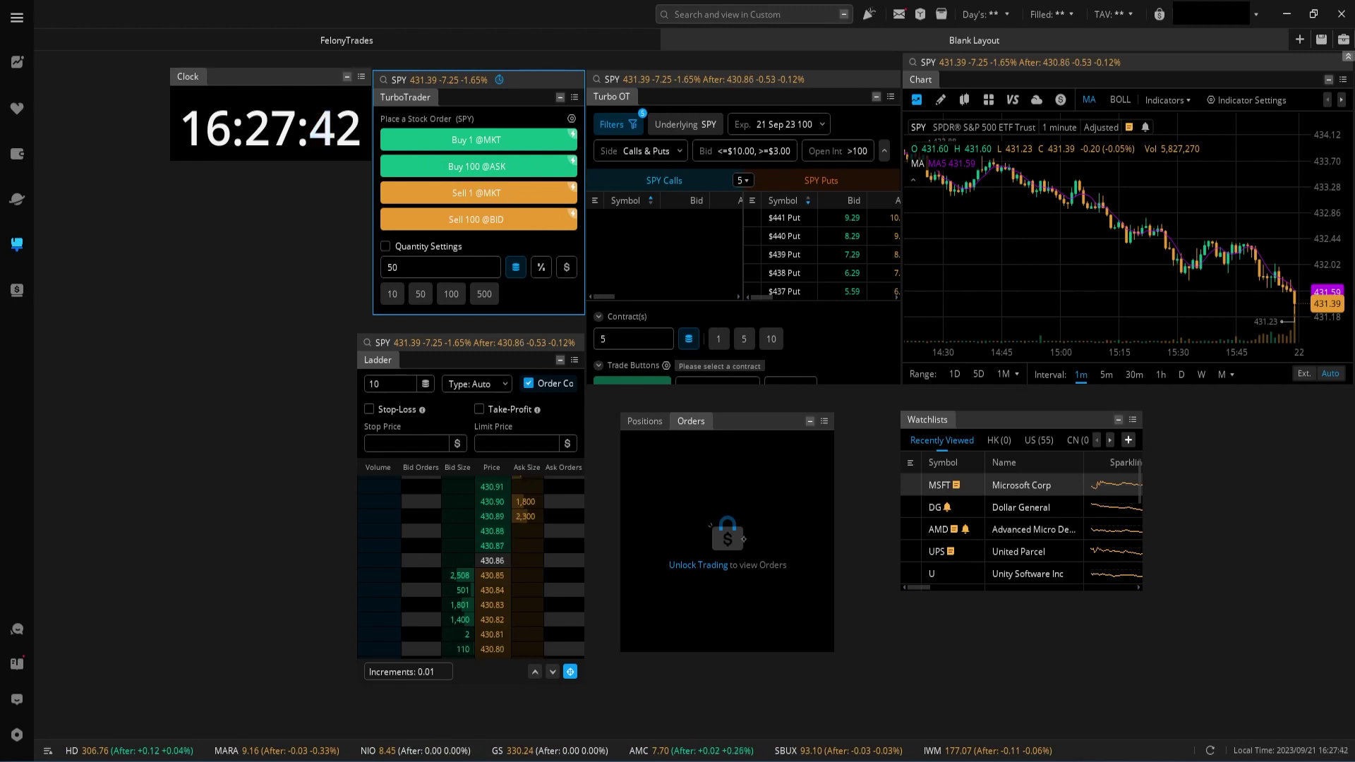
pyautogui.rightClick(243, 82)
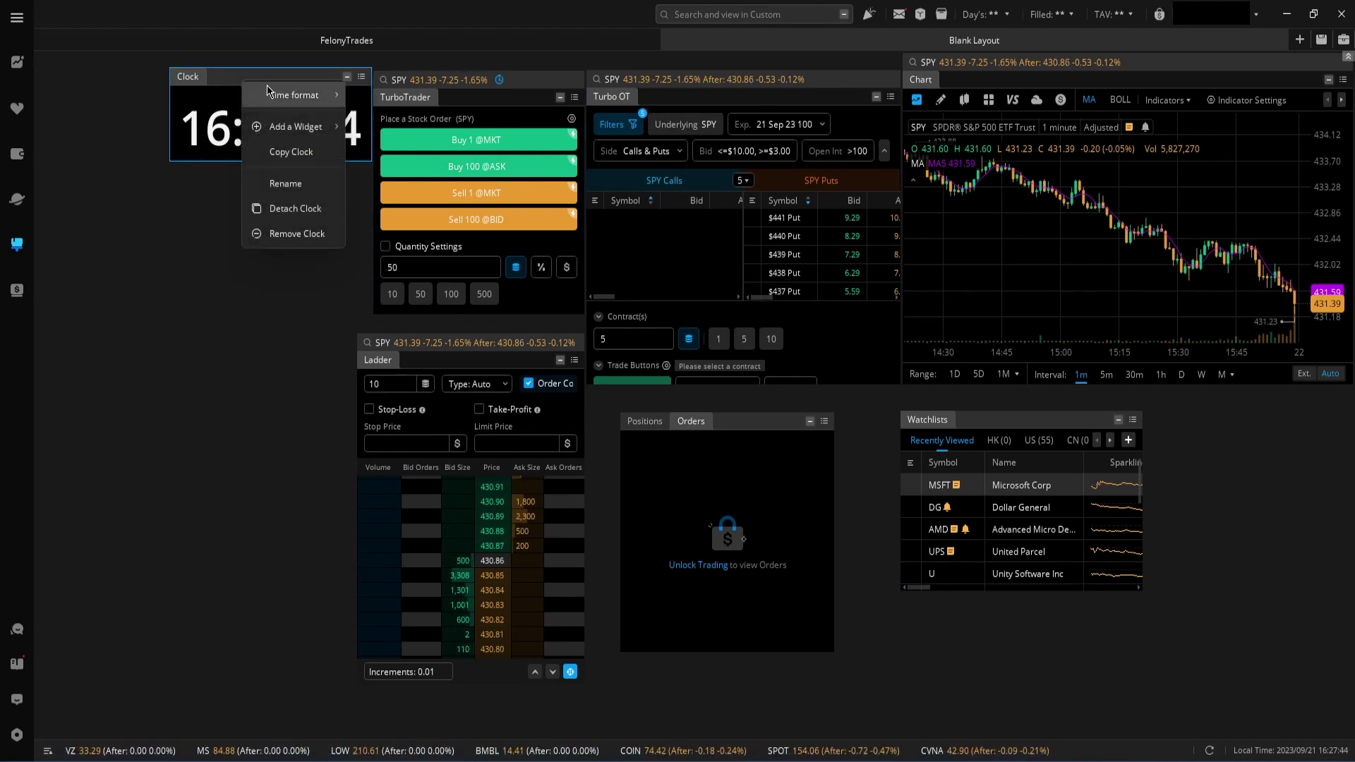
pyautogui.moveTo(274, 91)
pyautogui.click(243, 75)
pyautogui.moveTo(242, 75); pyautogui.dragTo(192, 60)
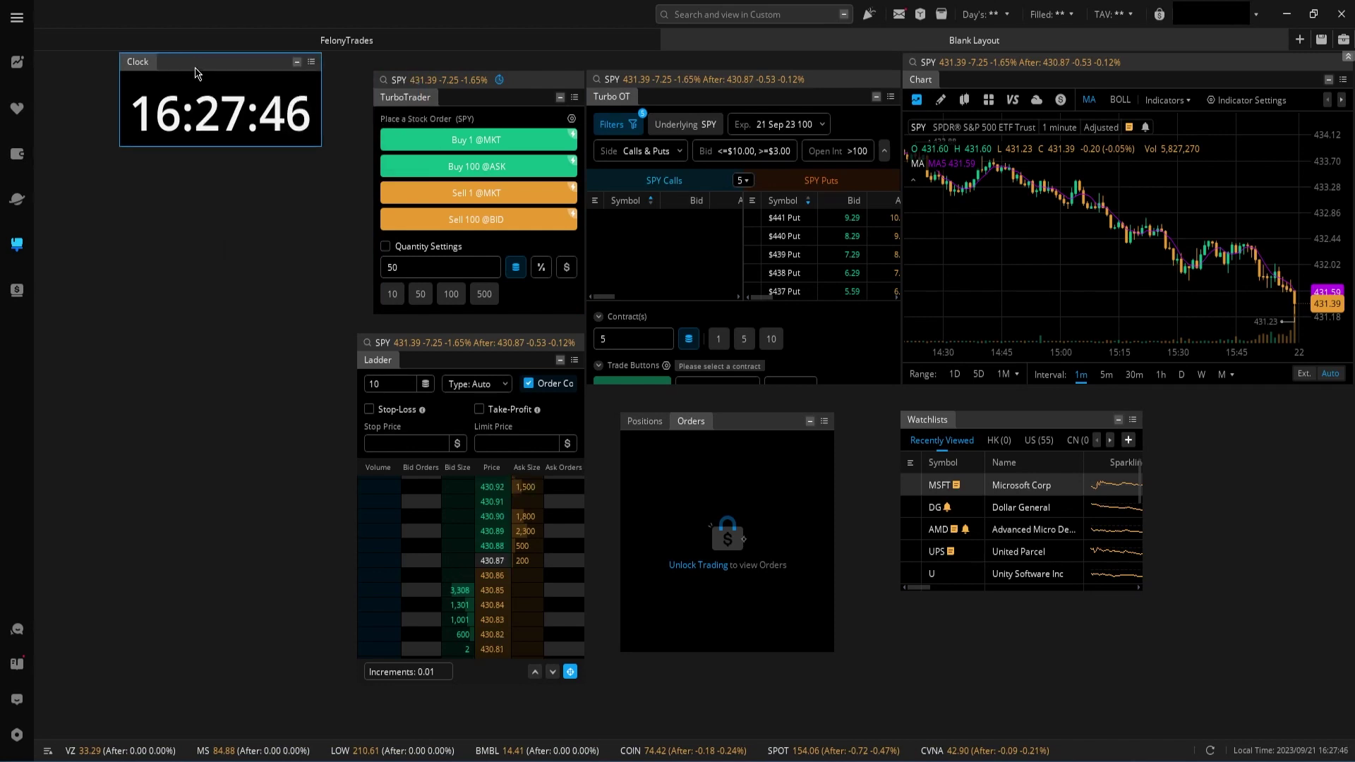
# - Switch the Clock to 12-hour time and place it at the lower right beside Watchlists
pyautogui.rightClick(197, 71)
pyautogui.moveTo(233, 83)
pyautogui.click(332, 106)
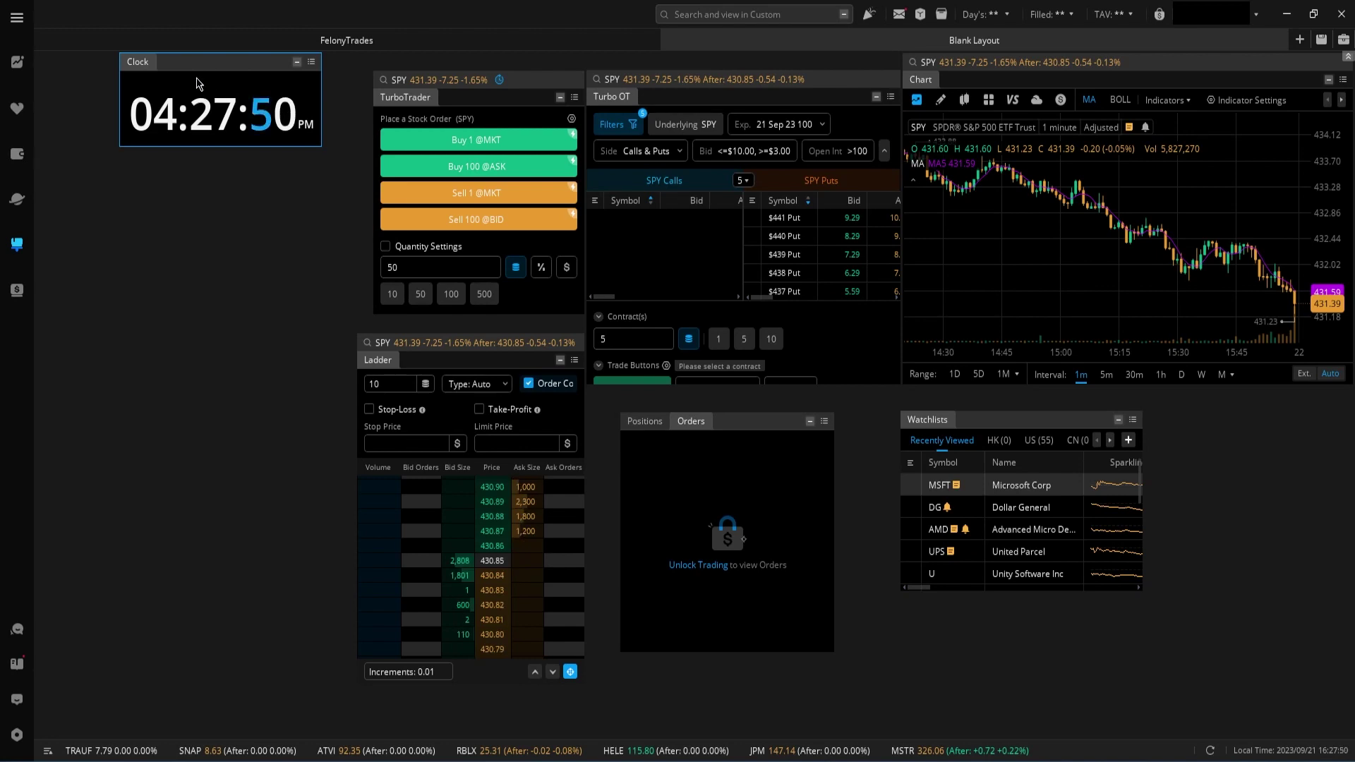
pyautogui.moveTo(180, 67); pyautogui.dragTo(1213, 585)
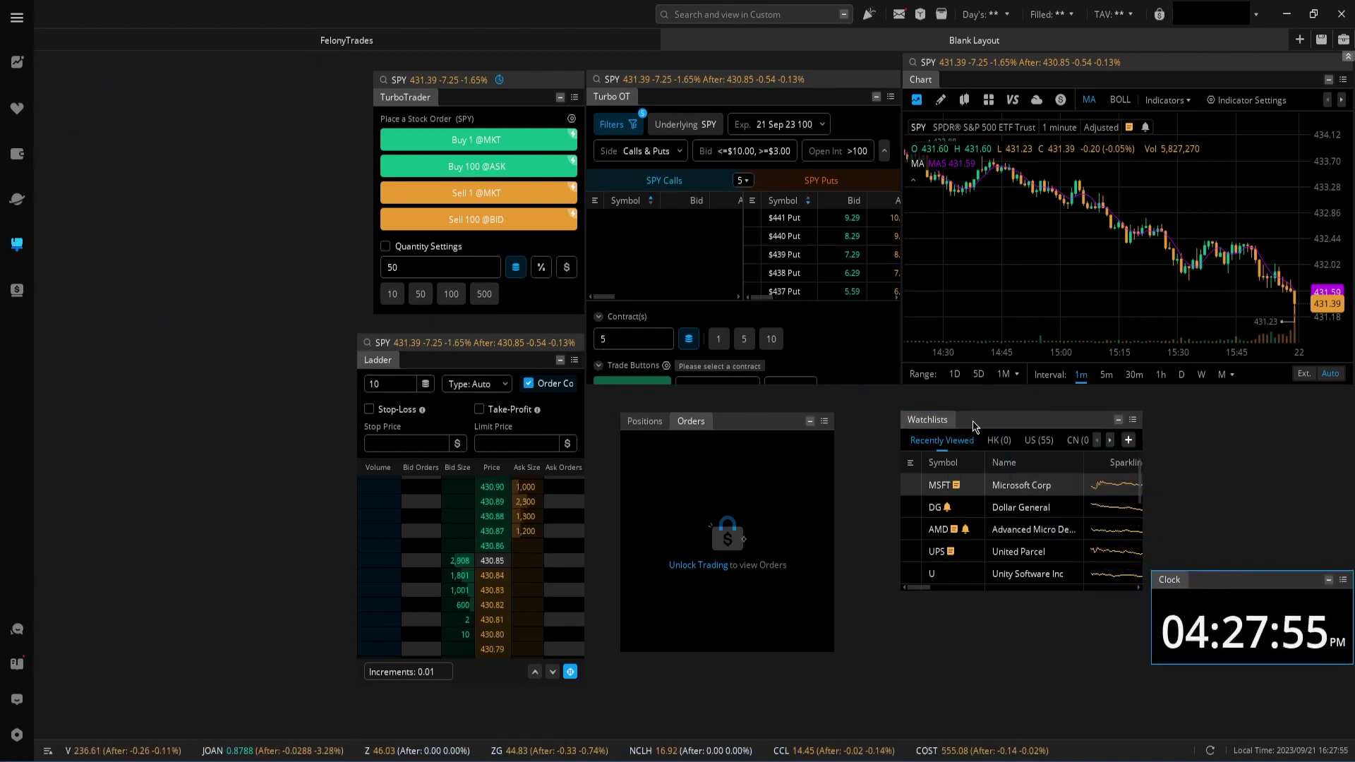
# - Put Turbo OT and Ladder at lower left and TurboTrader upper left, enlarge the chart, and raise the watchlist
pyautogui.moveTo(831, 86); pyautogui.dragTo(405, 279)
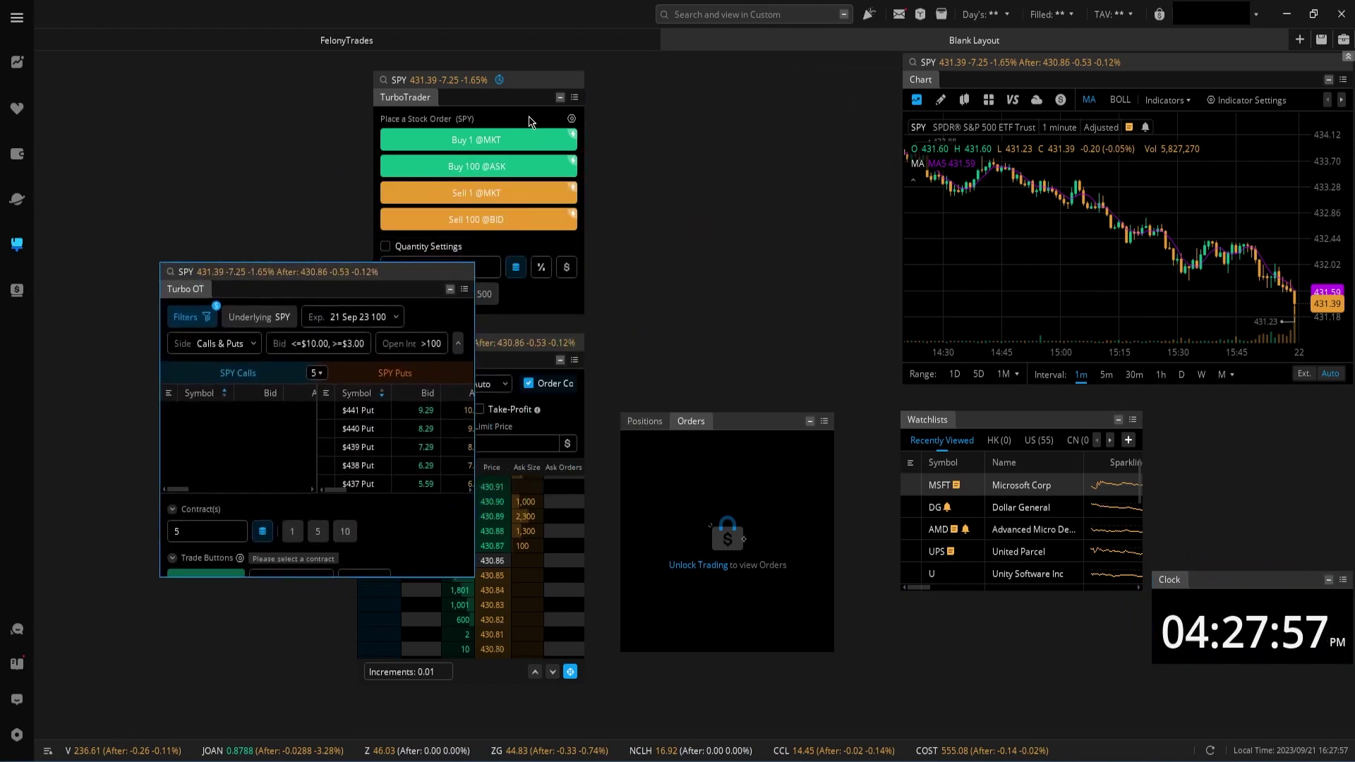
pyautogui.moveTo(529, 92); pyautogui.dragTo(245, 105)
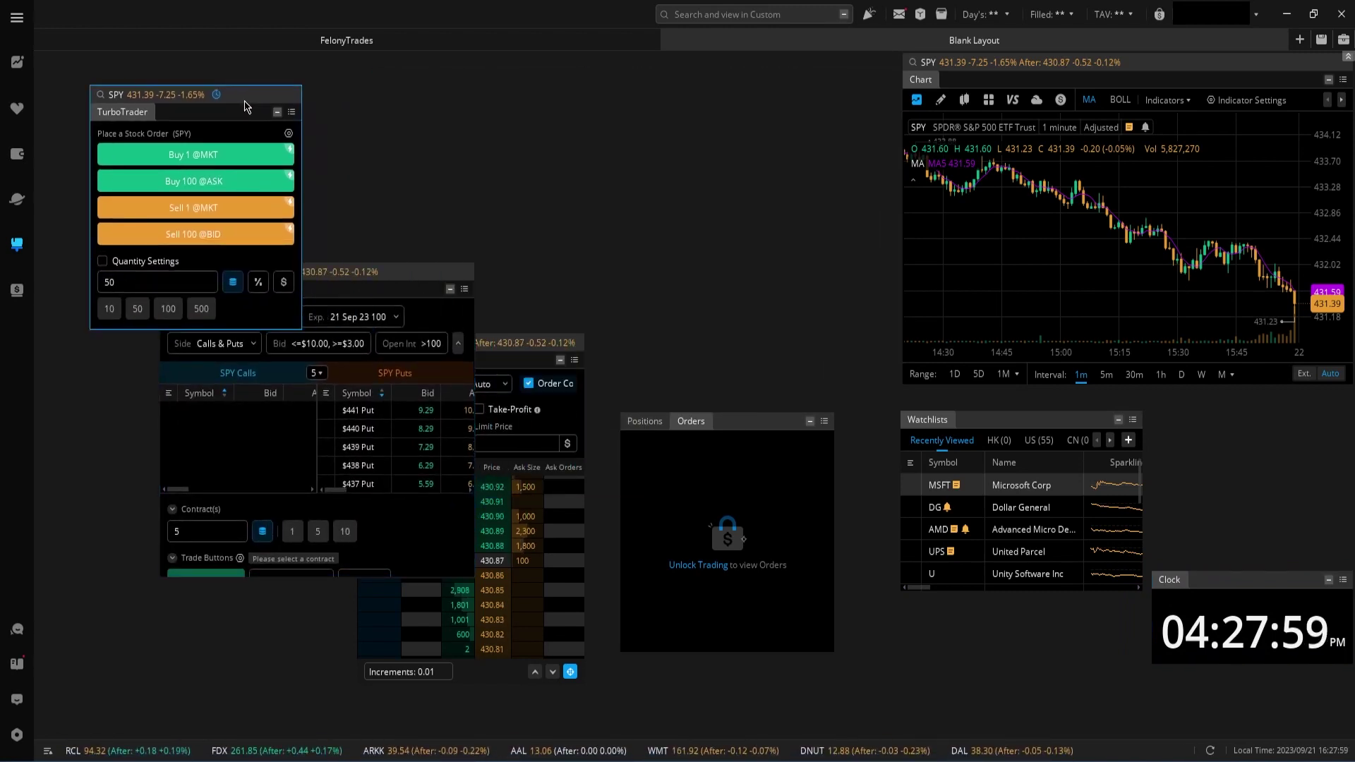
pyautogui.moveTo(532, 365); pyautogui.dragTo(211, 418)
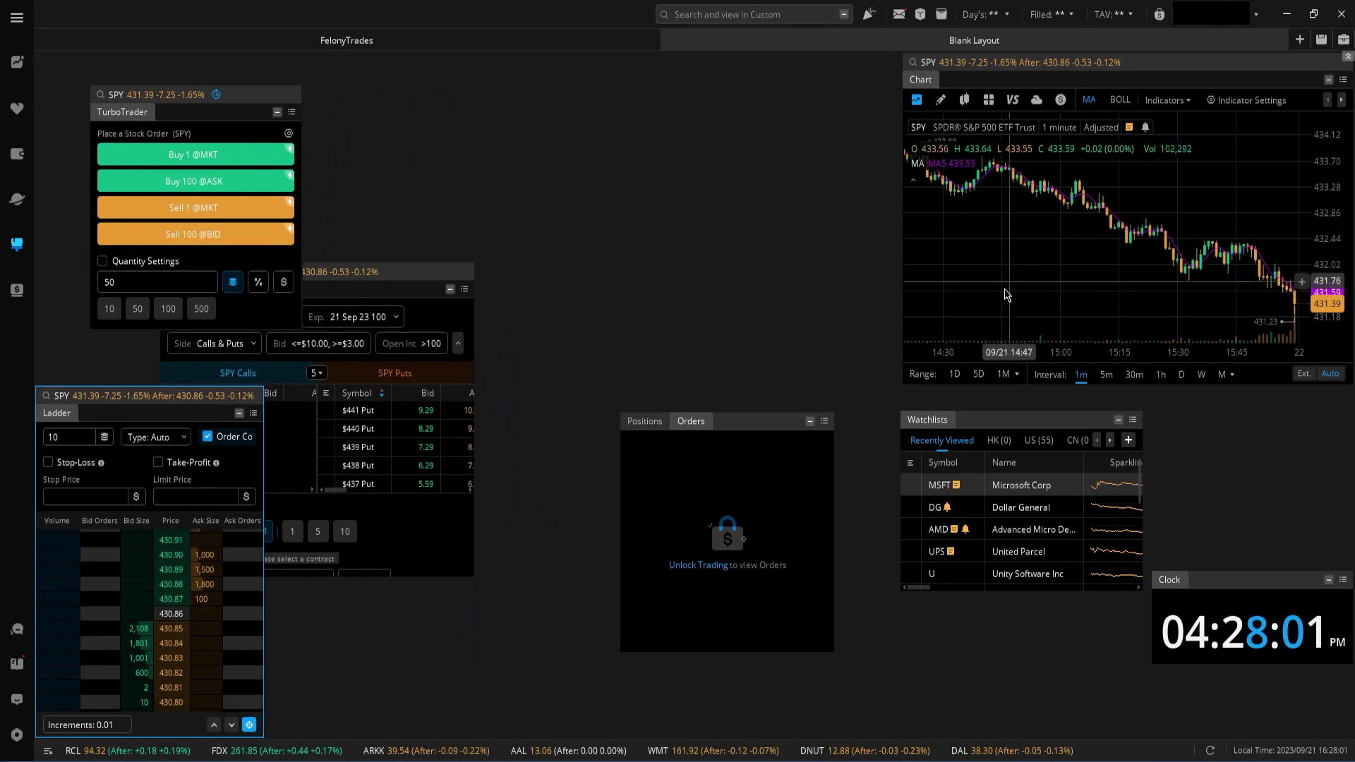
pyautogui.moveTo(903, 384); pyautogui.dragTo(744, 468)
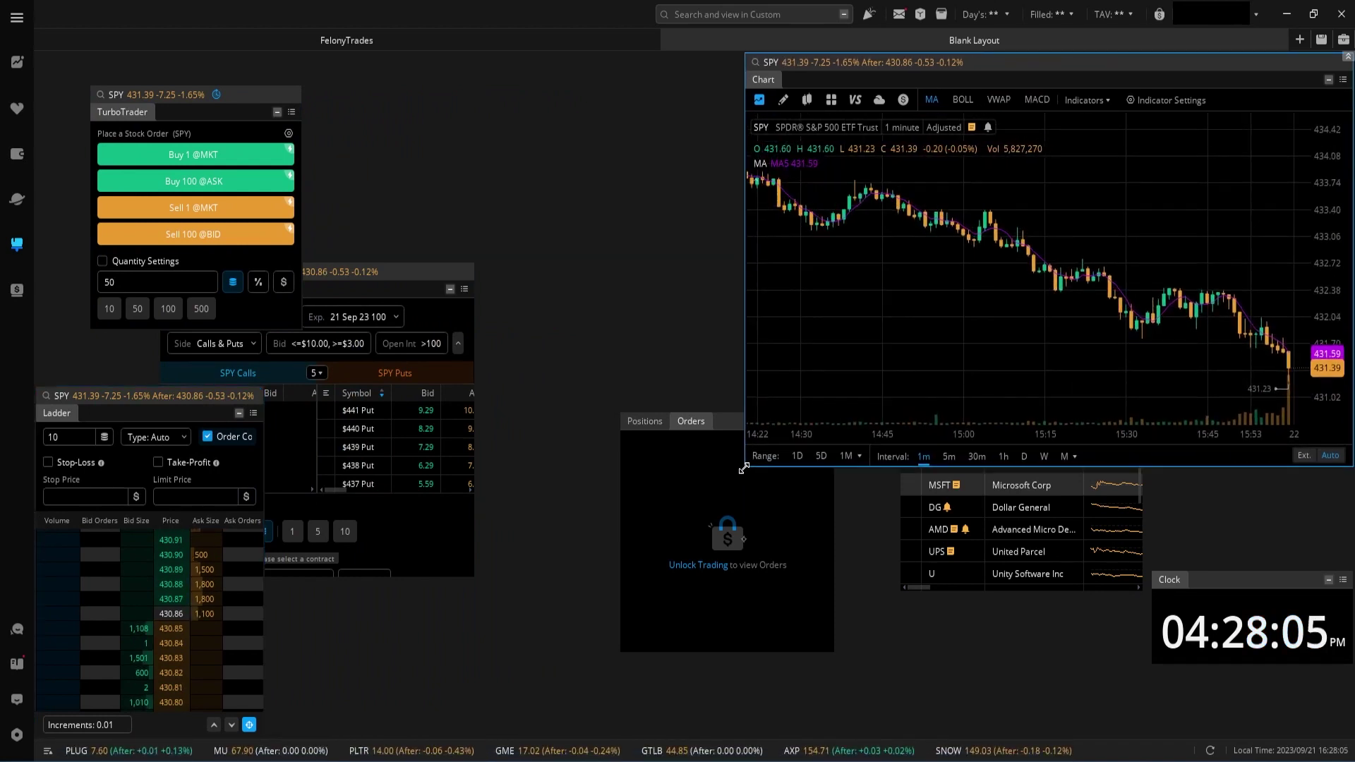
pyautogui.click(935, 576)
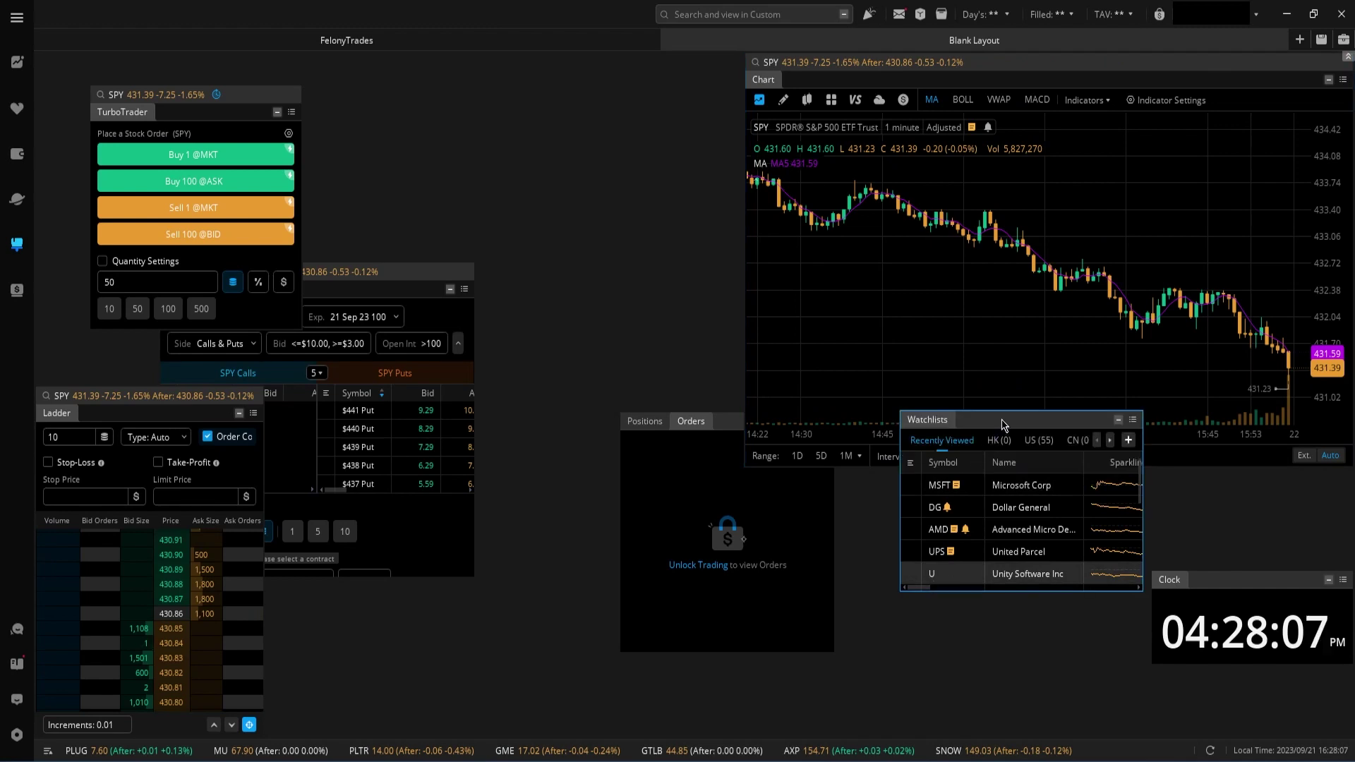
pyautogui.moveTo(1003, 423); pyautogui.dragTo(406, 97)
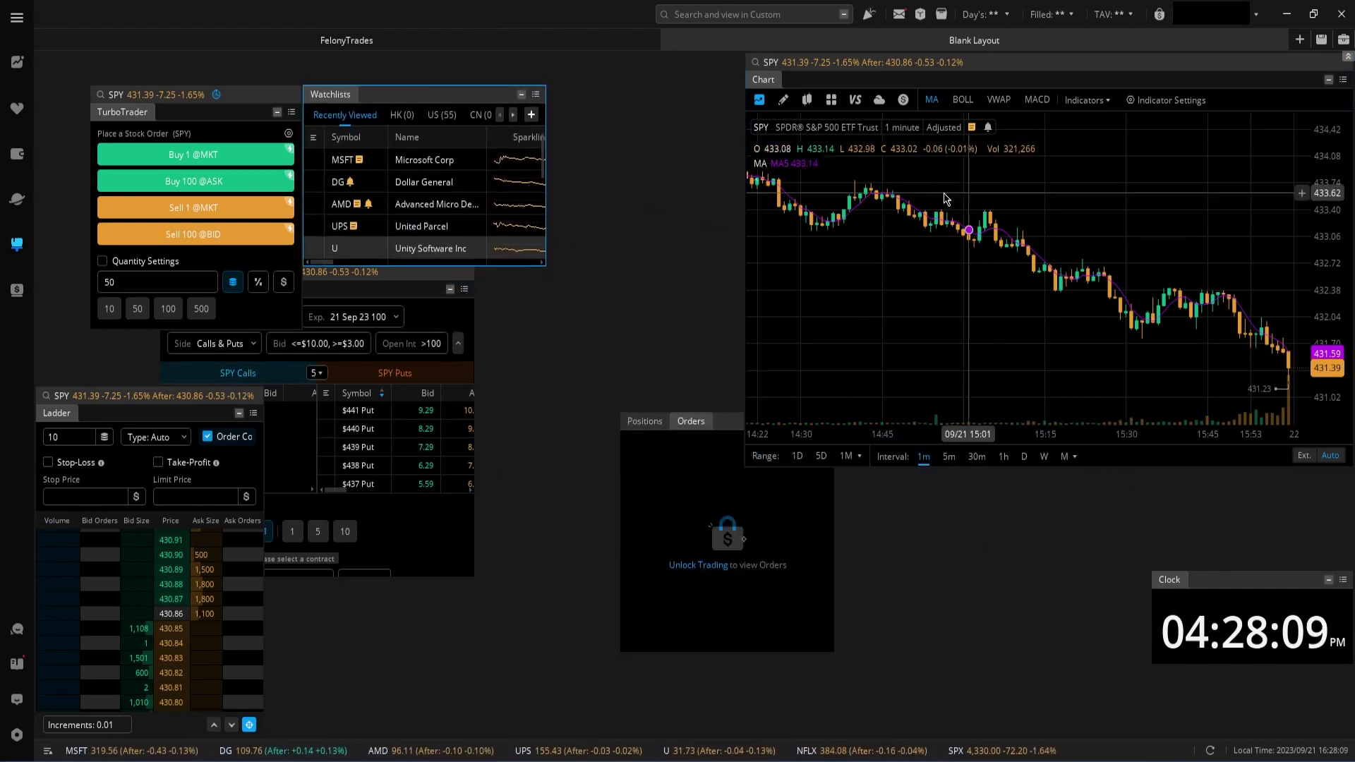
# - Hide the layout tabs, move Ladder onto the chart area, and enlarge Turbo OT at the bottom left
pyautogui.click(1345, 62)
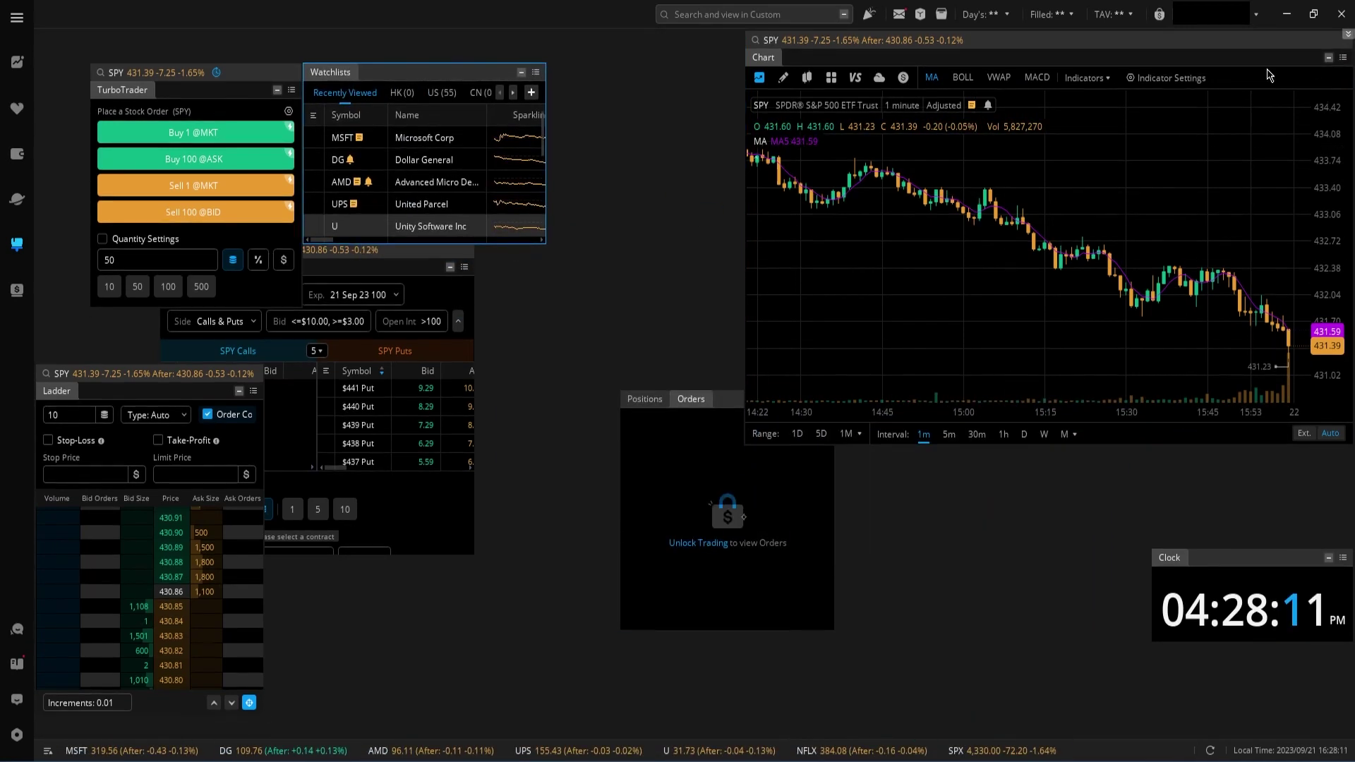
pyautogui.moveTo(714, 406); pyautogui.dragTo(666, 487)
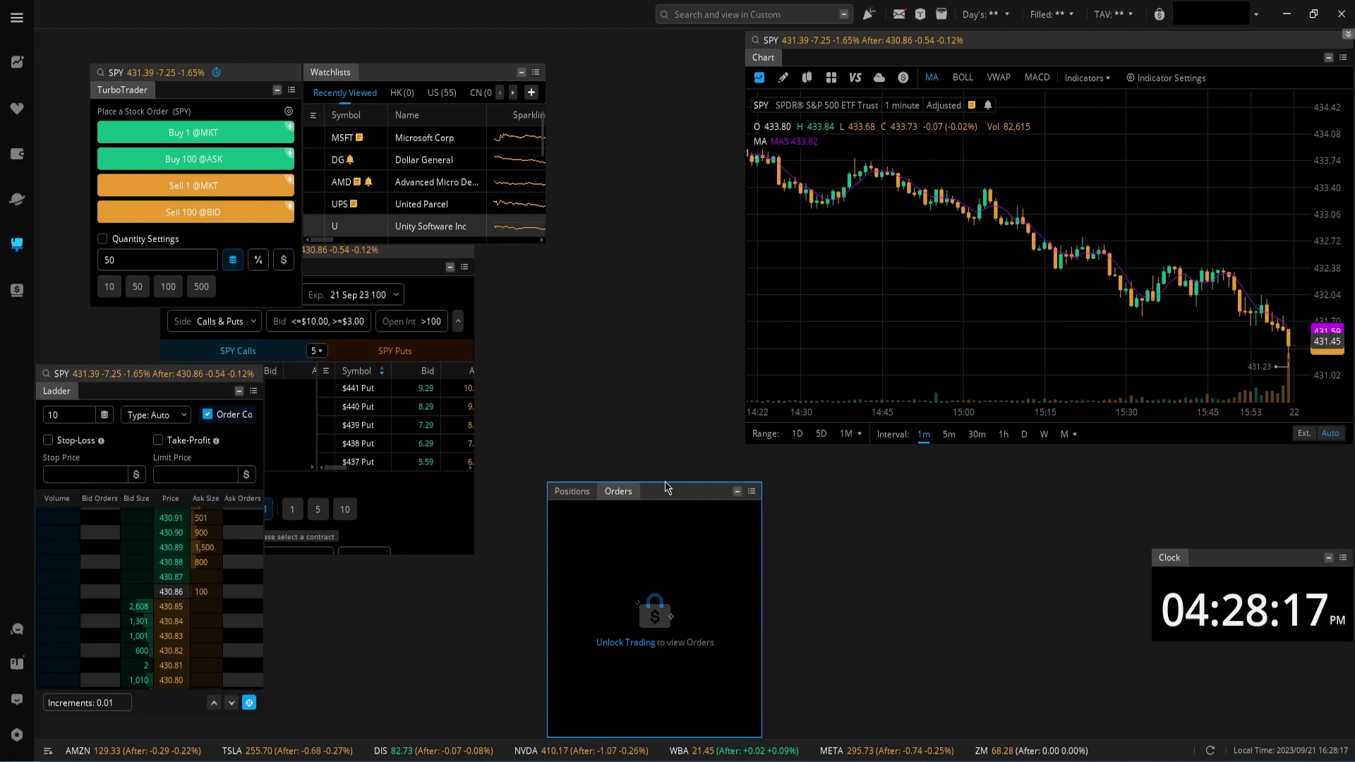
pyautogui.moveTo(197, 393); pyautogui.dragTo(1108, 344)
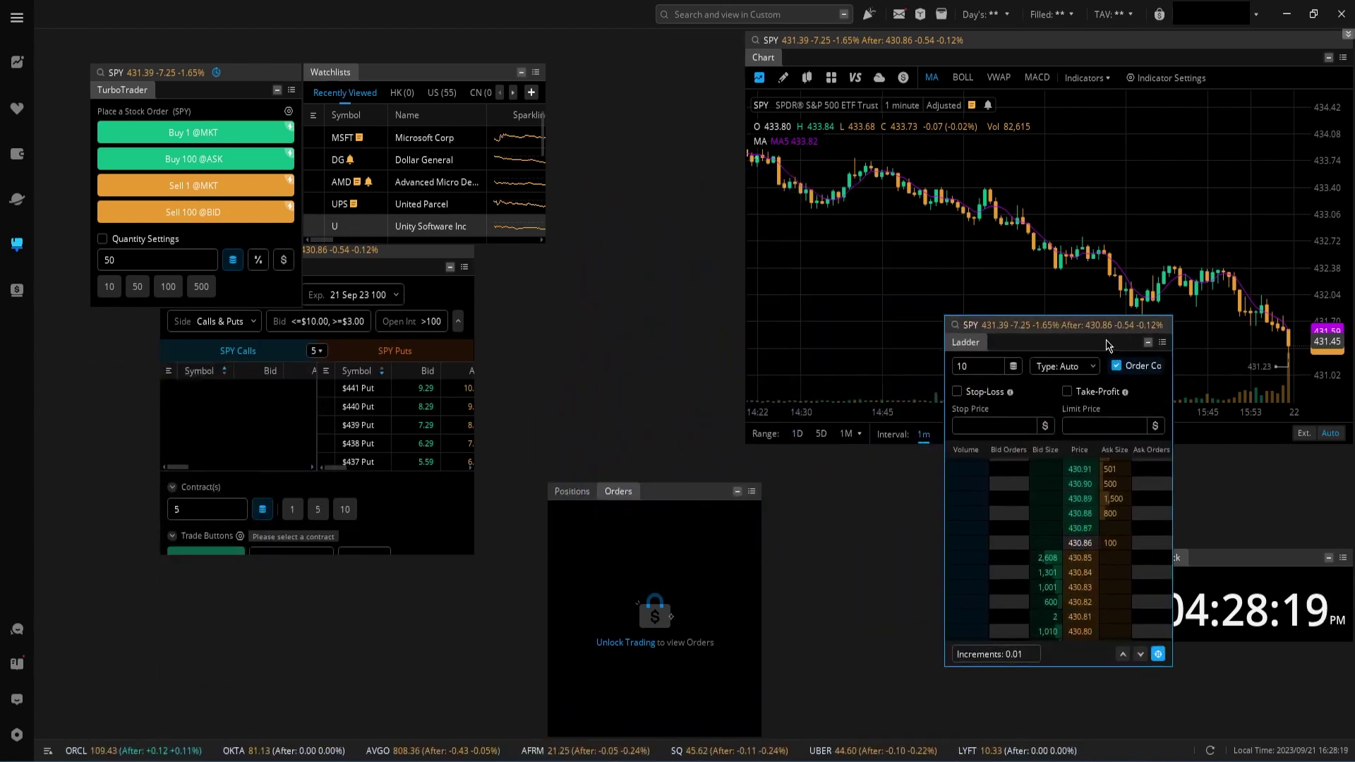
pyautogui.click(409, 269)
pyautogui.moveTo(409, 269); pyautogui.dragTo(287, 432)
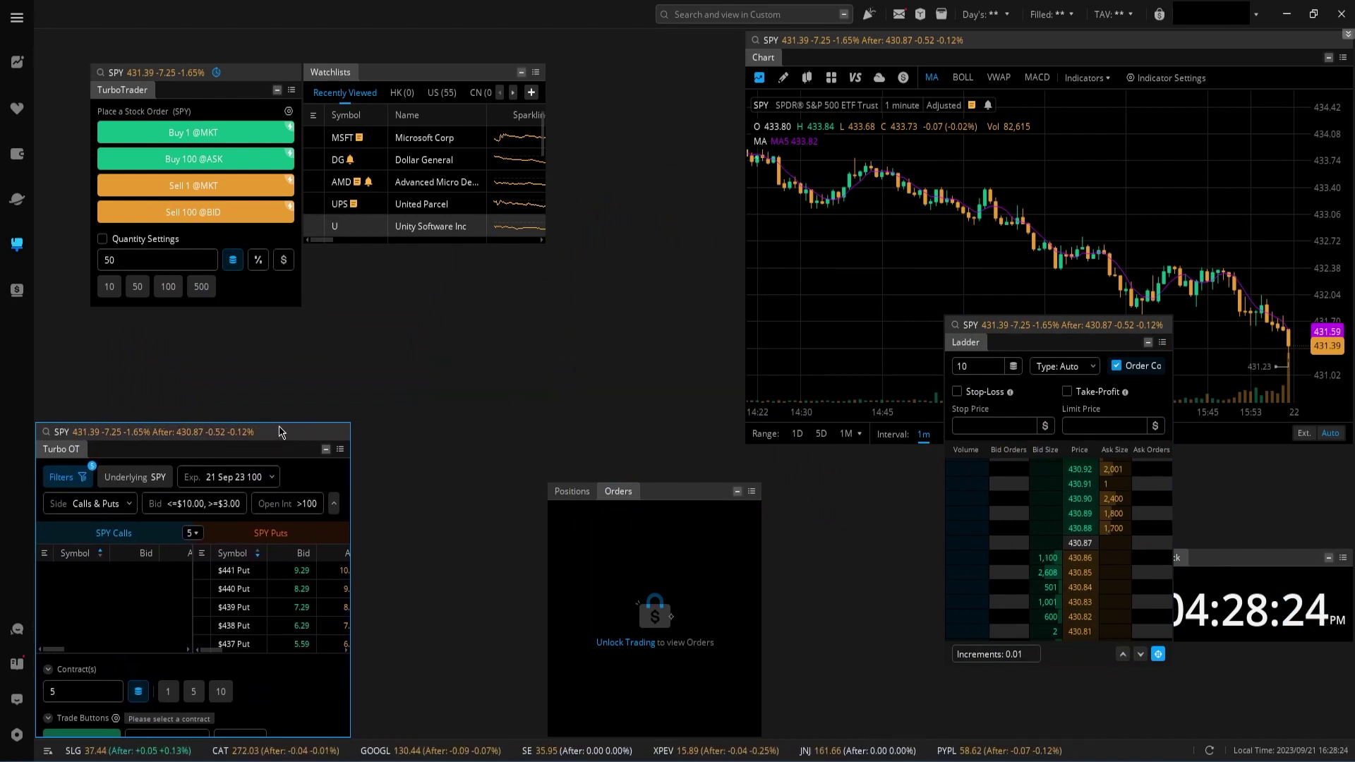
pyautogui.moveTo(281, 424); pyautogui.dragTo(307, 343)
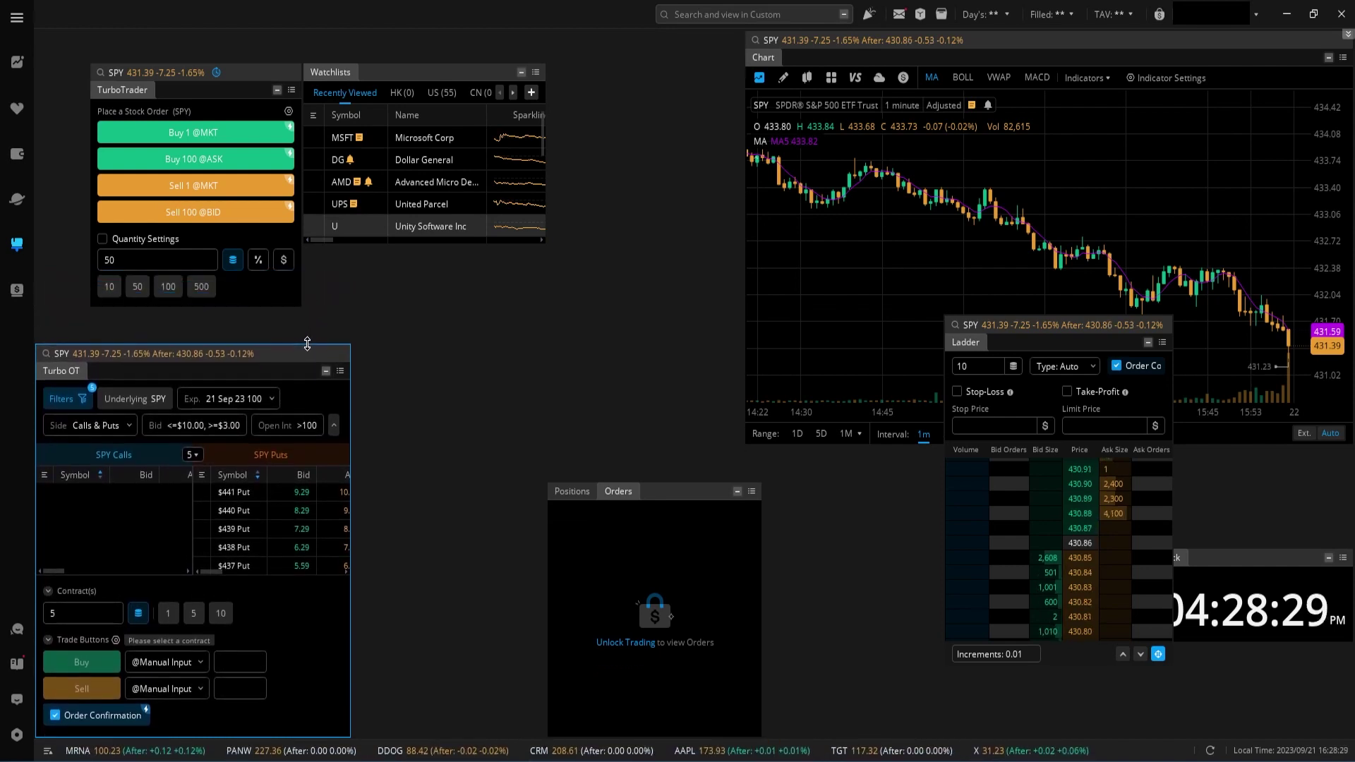
# - Resize Turbo OT, skip its order confirmations, shift Positions/Orders right, and put Watchlists beside Turbo OT
pyautogui.moveTo(348, 594); pyautogui.dragTo(386, 599)
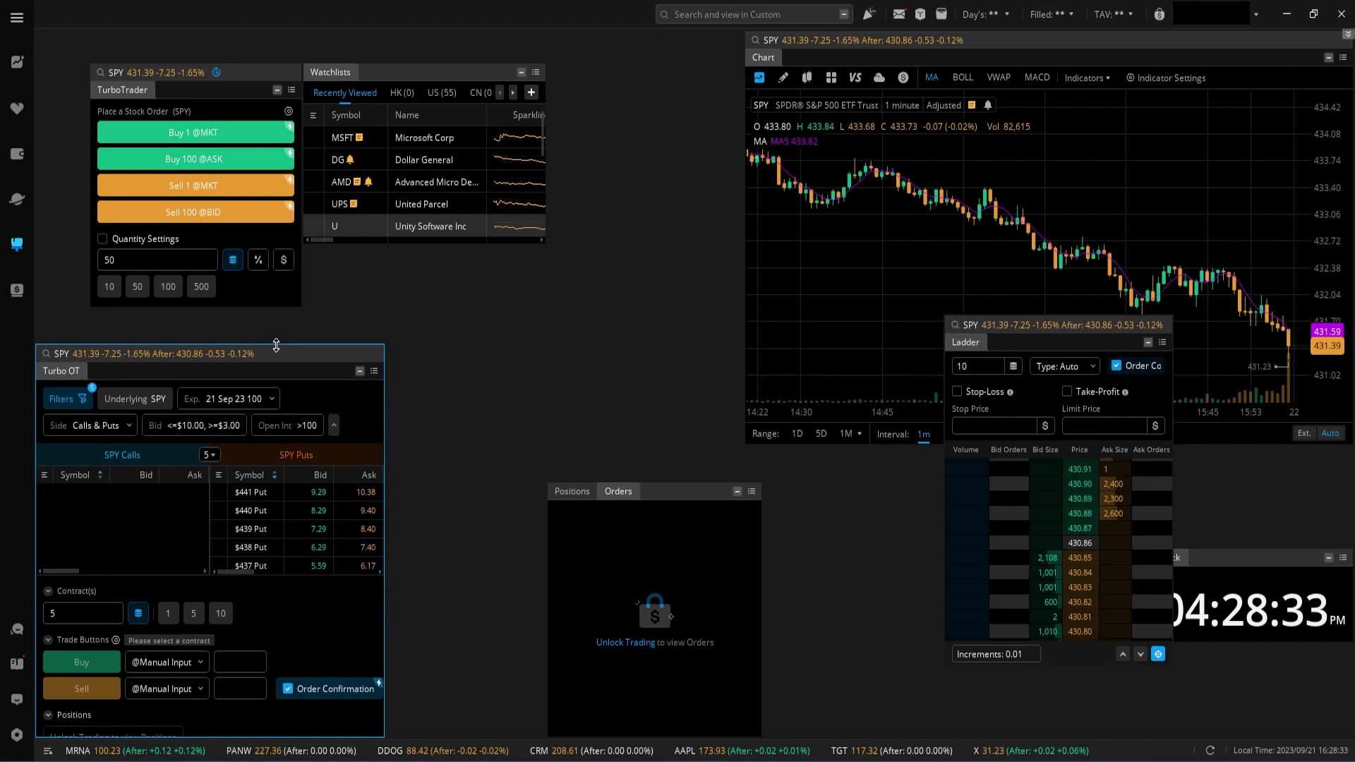
pyautogui.moveTo(276, 344); pyautogui.dragTo(280, 374)
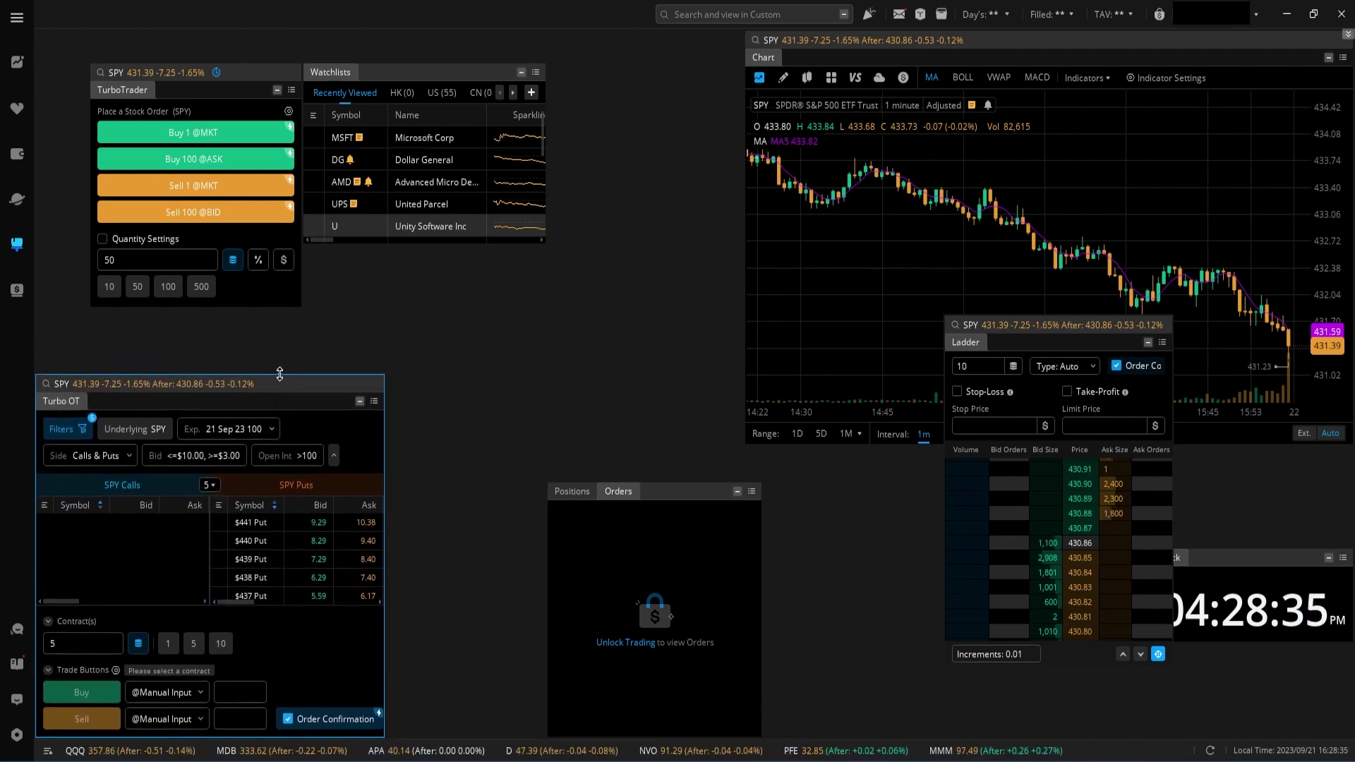
pyautogui.click(288, 719)
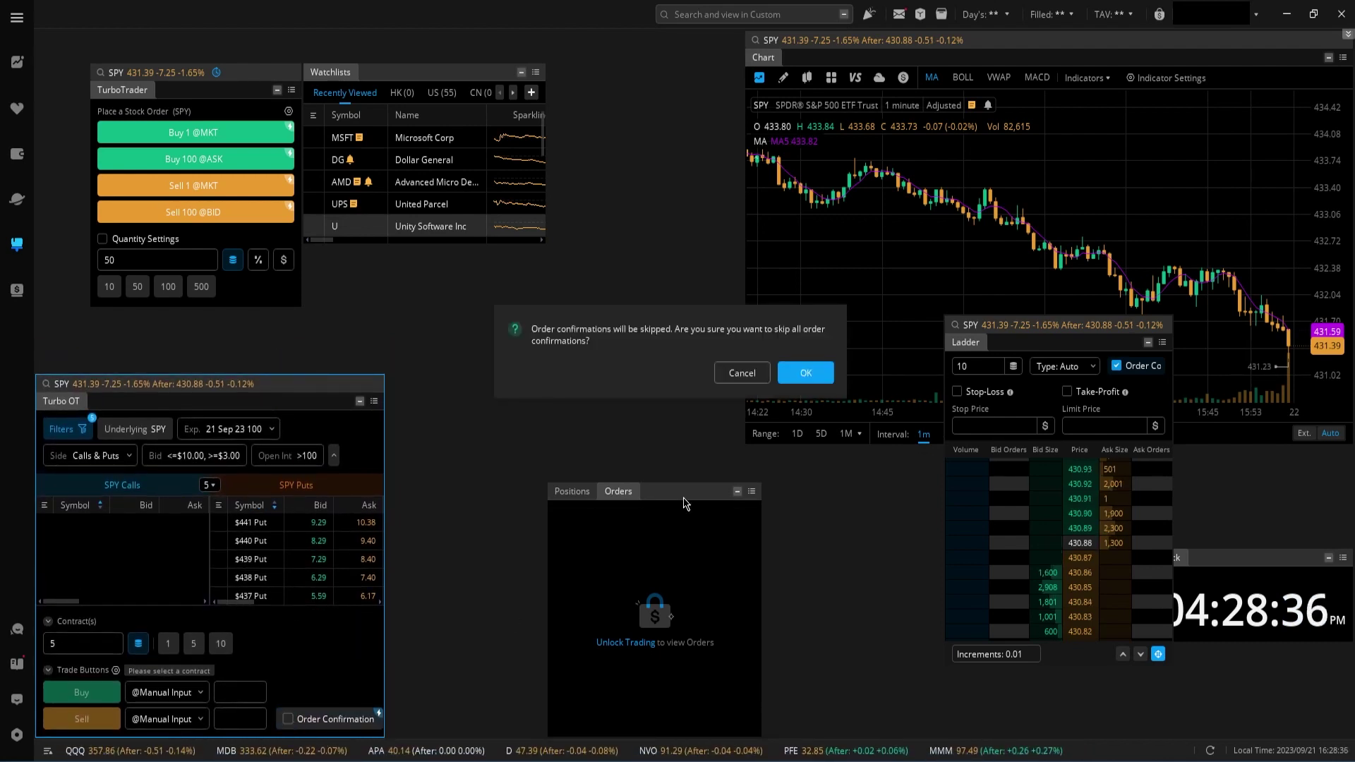
pyautogui.click(798, 378)
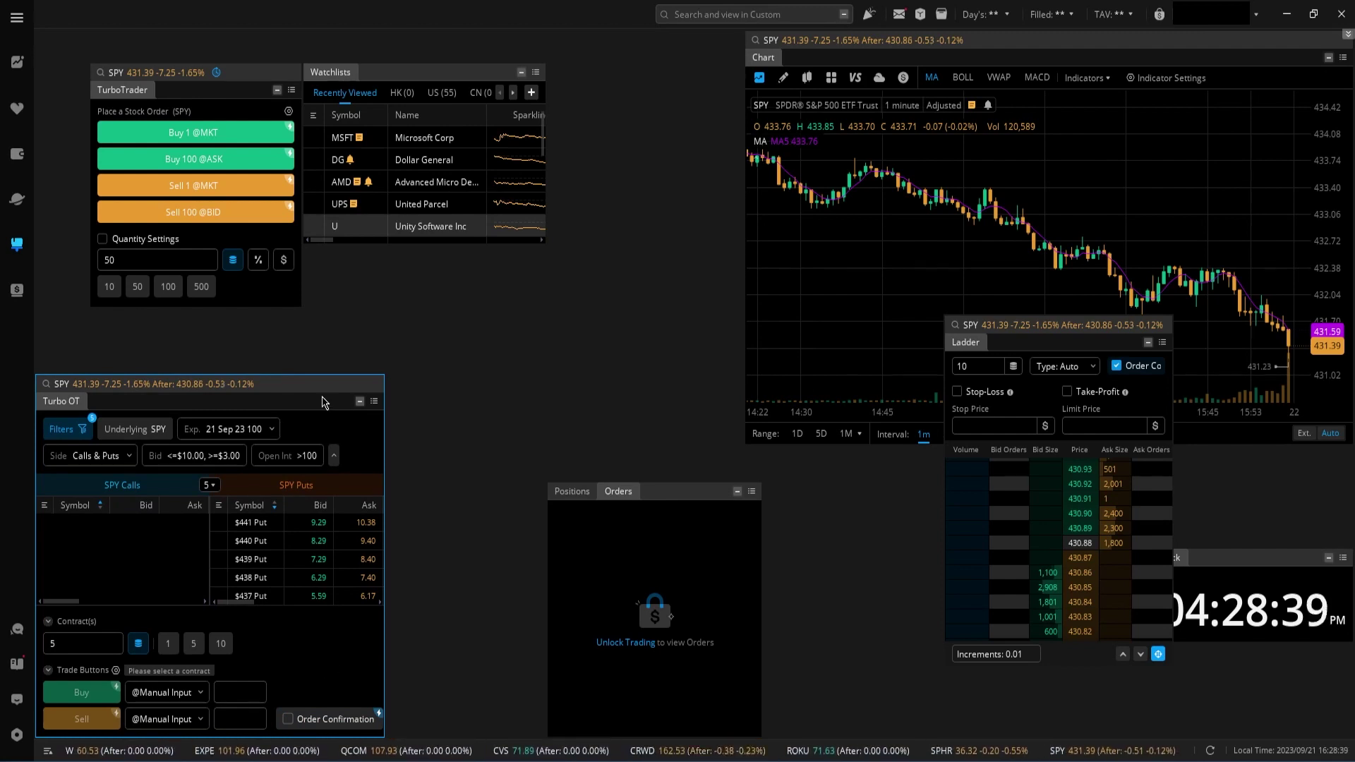
pyautogui.moveTo(690, 498); pyautogui.dragTo(819, 498)
pyautogui.moveTo(444, 69); pyautogui.dragTo(531, 482)
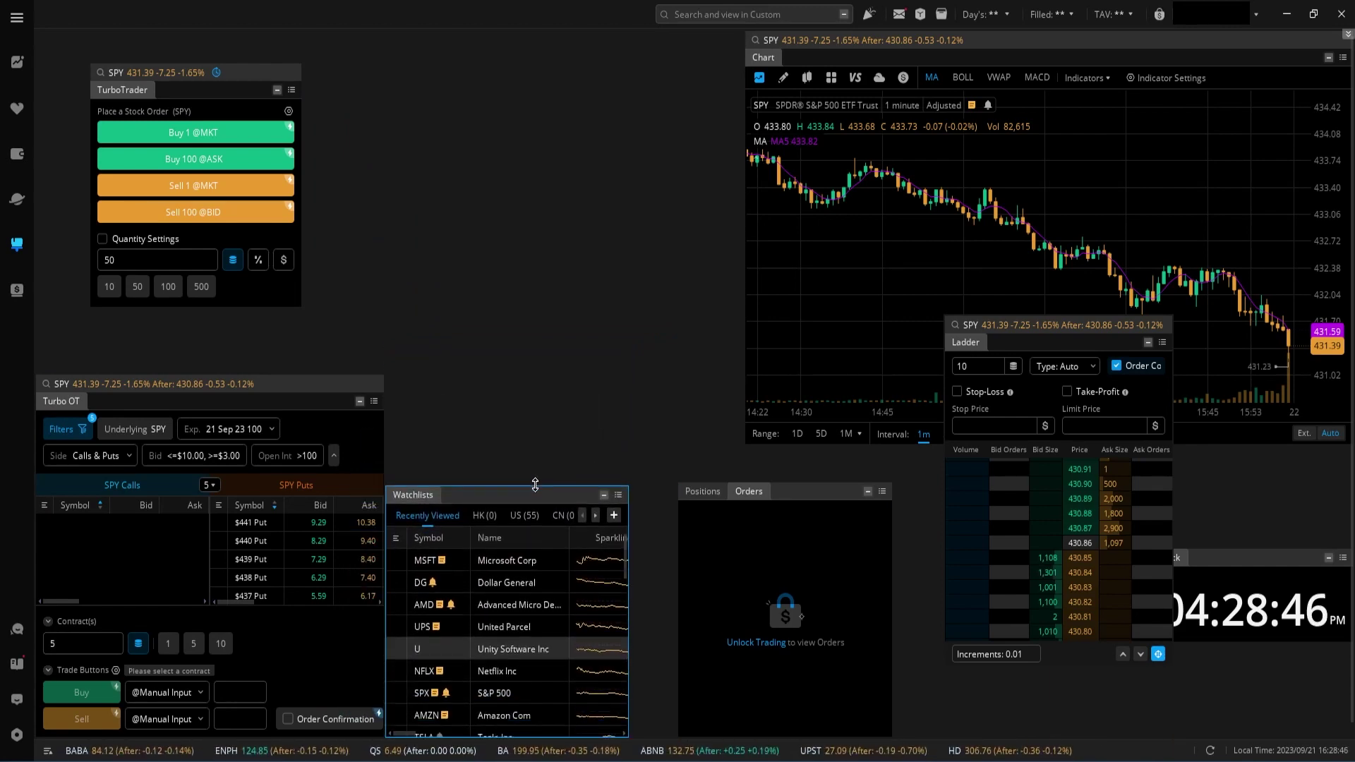
# - Switch the Watchlists panel to the Daily Watchlist and widen it to show more columns
pyautogui.click(596, 510)
pyautogui.click(596, 511)
pyautogui.click(597, 511)
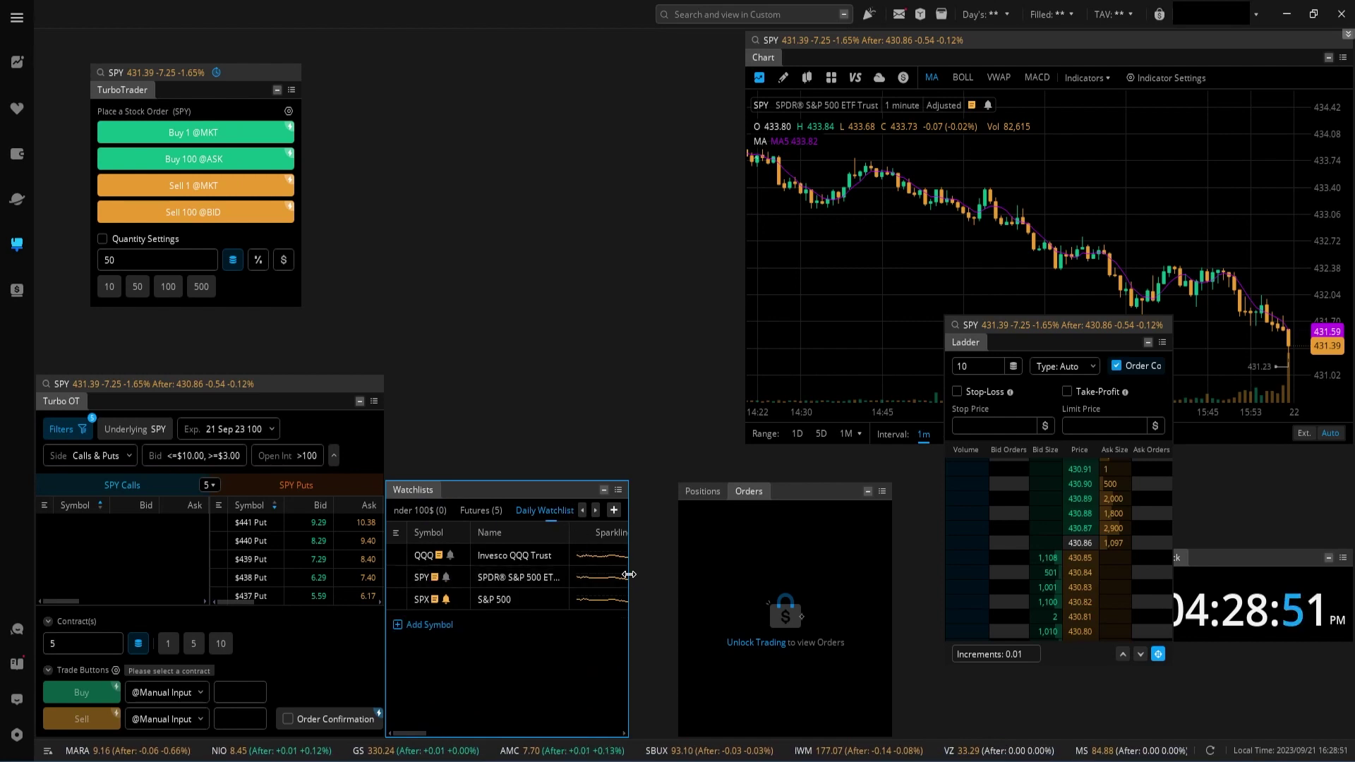
pyautogui.moveTo(629, 575); pyautogui.dragTo(666, 577)
# - Hide the Sparkline, Last, Change and Name columns and shrink Positions/Orders from the left
pyautogui.rightClick(611, 539)
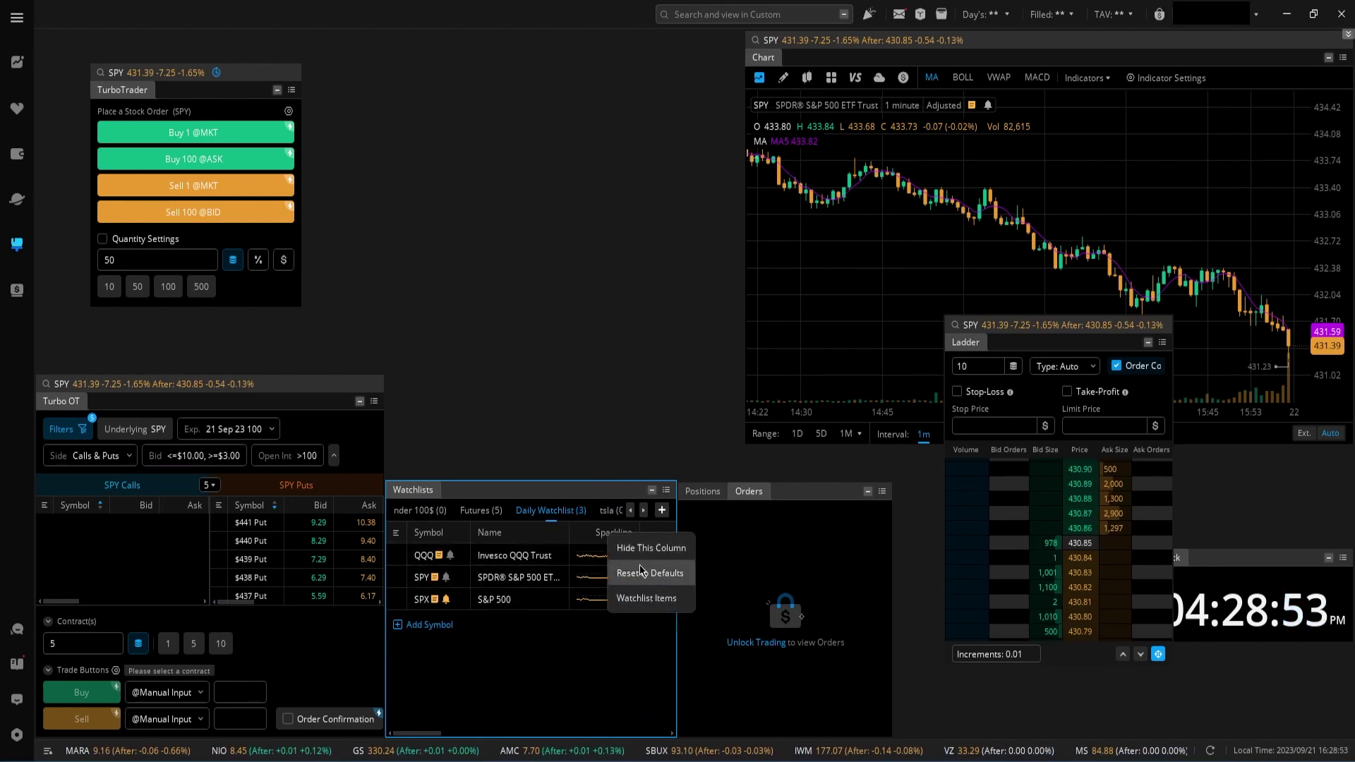
pyautogui.click(611, 548)
pyautogui.rightClick(608, 542)
pyautogui.click(610, 547)
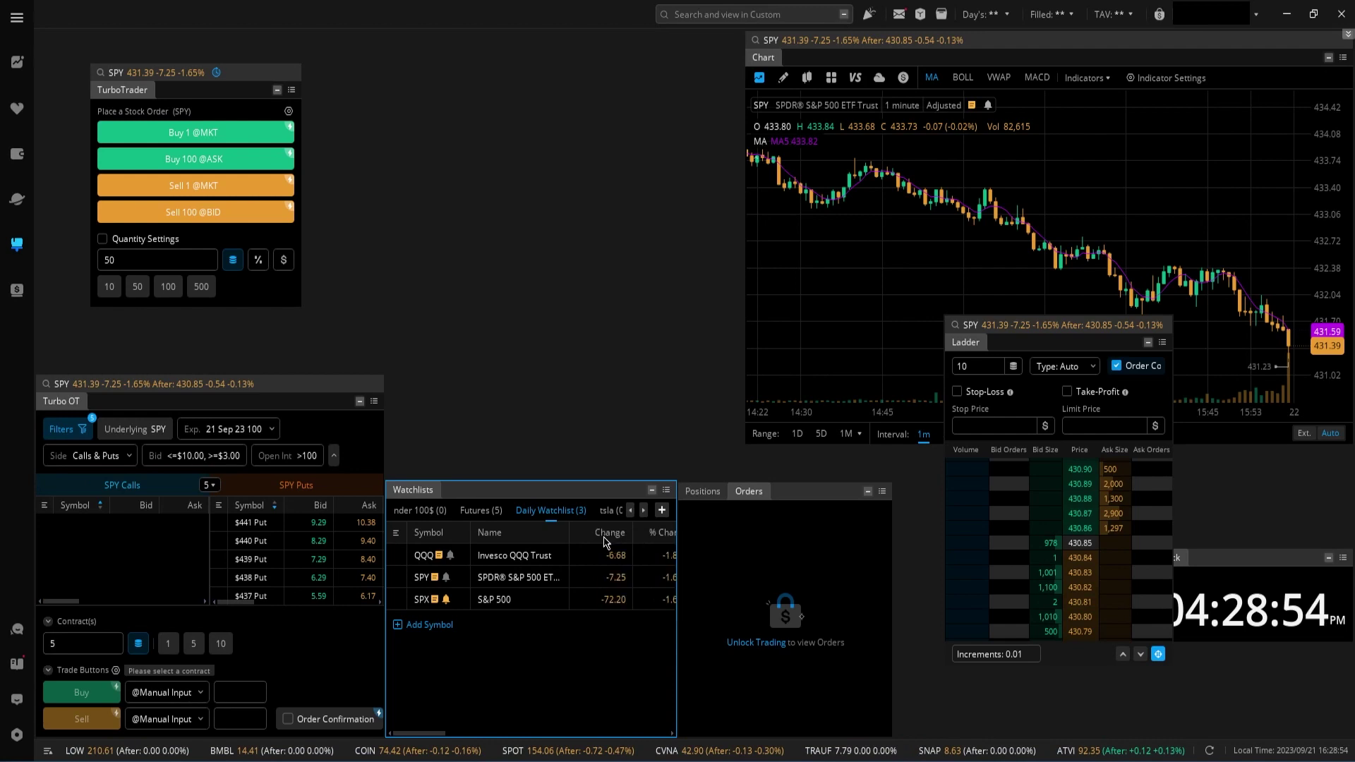
pyautogui.rightClick(656, 542)
pyautogui.click(639, 547)
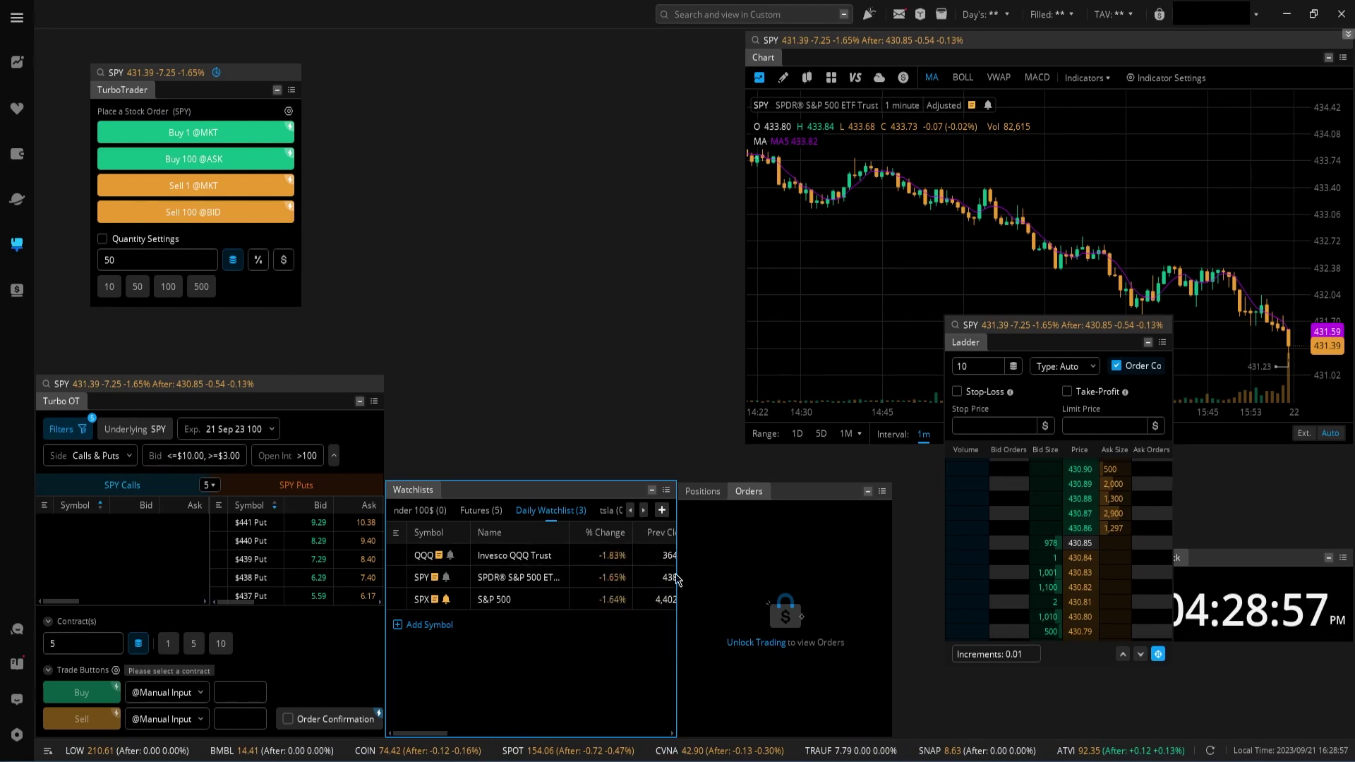
pyautogui.moveTo(676, 574); pyautogui.dragTo(720, 574)
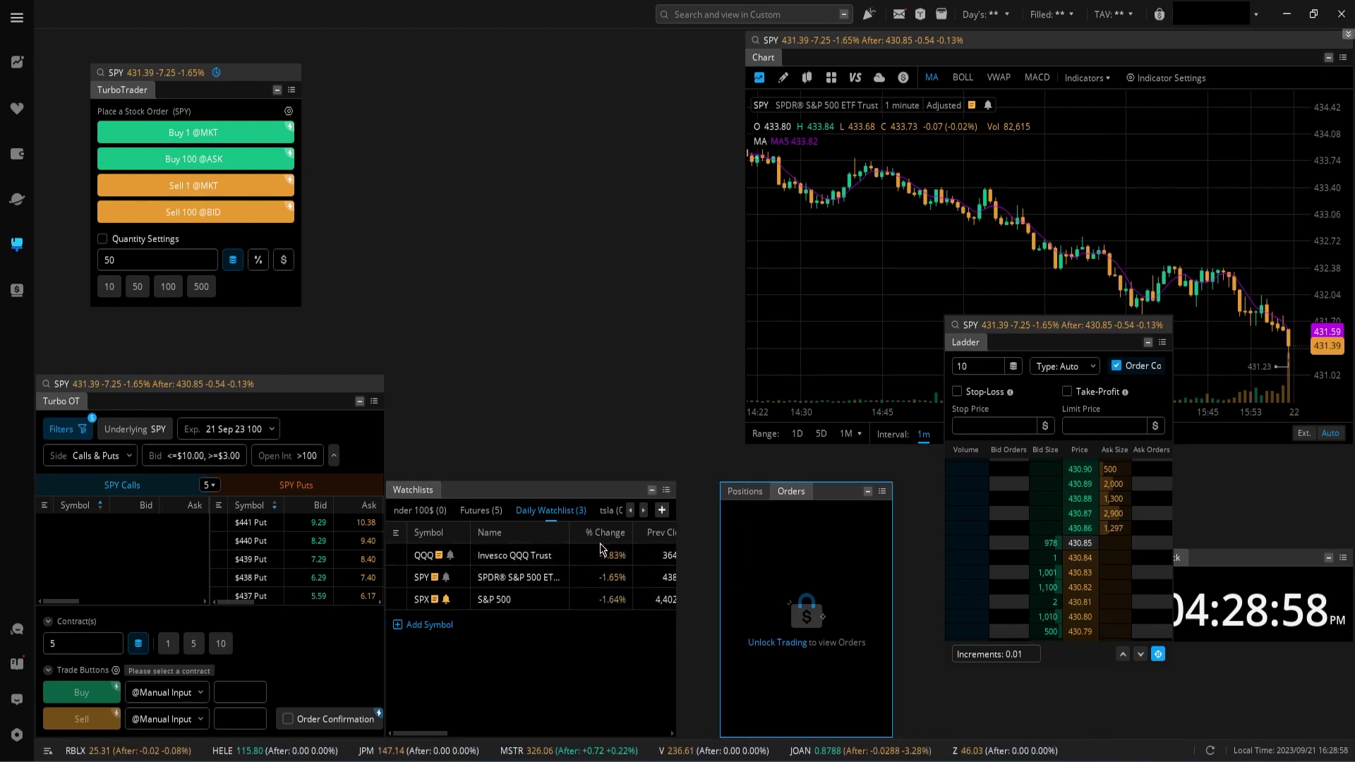
pyautogui.rightClick(541, 533)
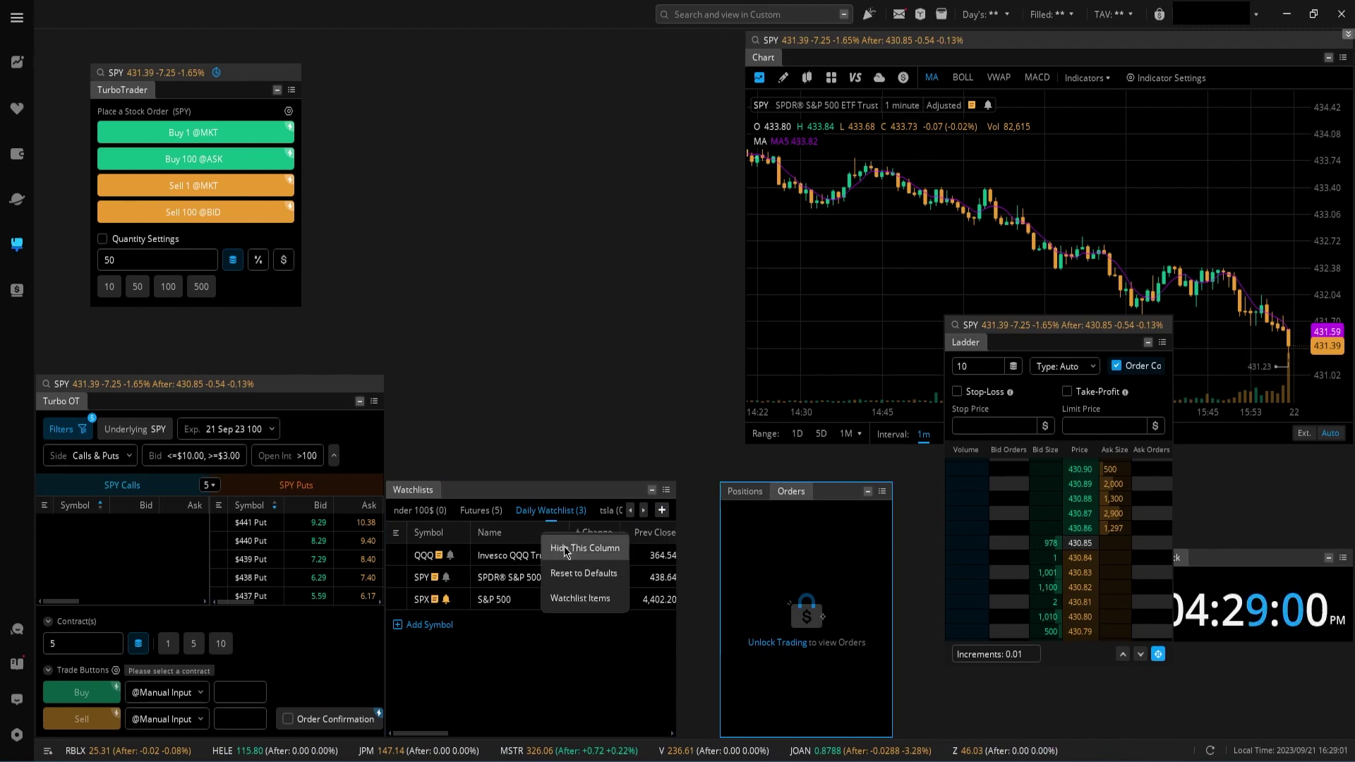
pyautogui.click(550, 550)
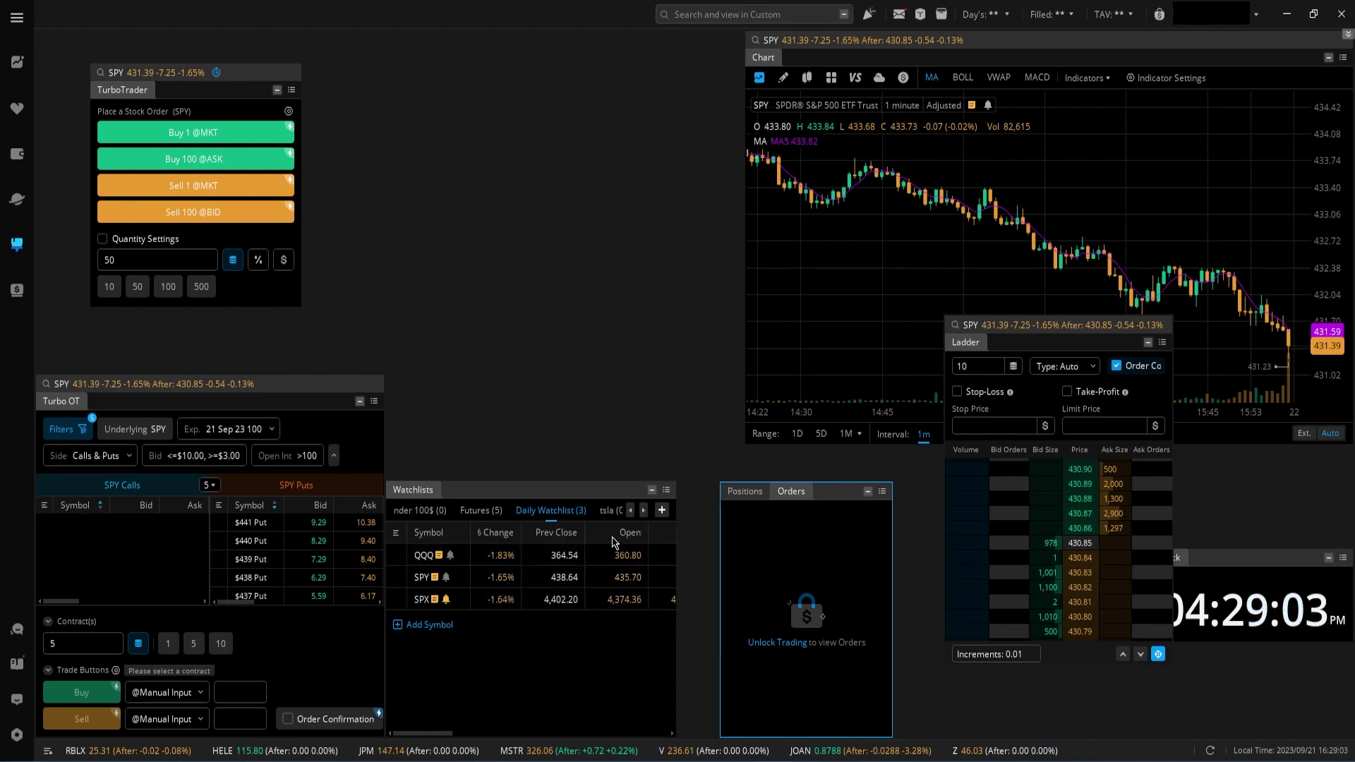
pyautogui.moveTo(613, 542); pyautogui.dragTo(581, 552)
# - Hide Open, High, Low, Pre Market/After Hours and Avg Vol, narrow the panel, and sort by Volume
pyautogui.rightClick(565, 542)
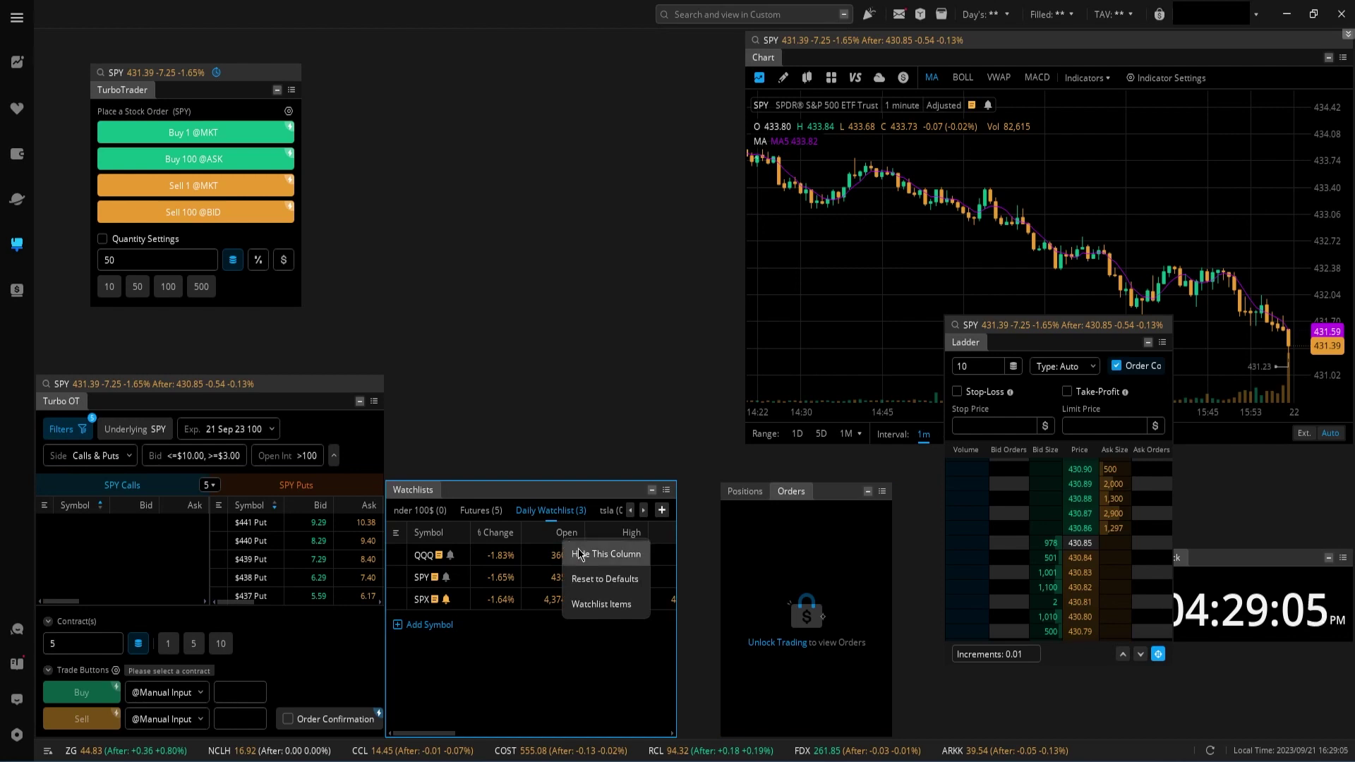
pyautogui.click(575, 554)
pyautogui.rightClick(563, 541)
pyautogui.click(574, 553)
pyautogui.rightClick(561, 540)
pyautogui.click(573, 553)
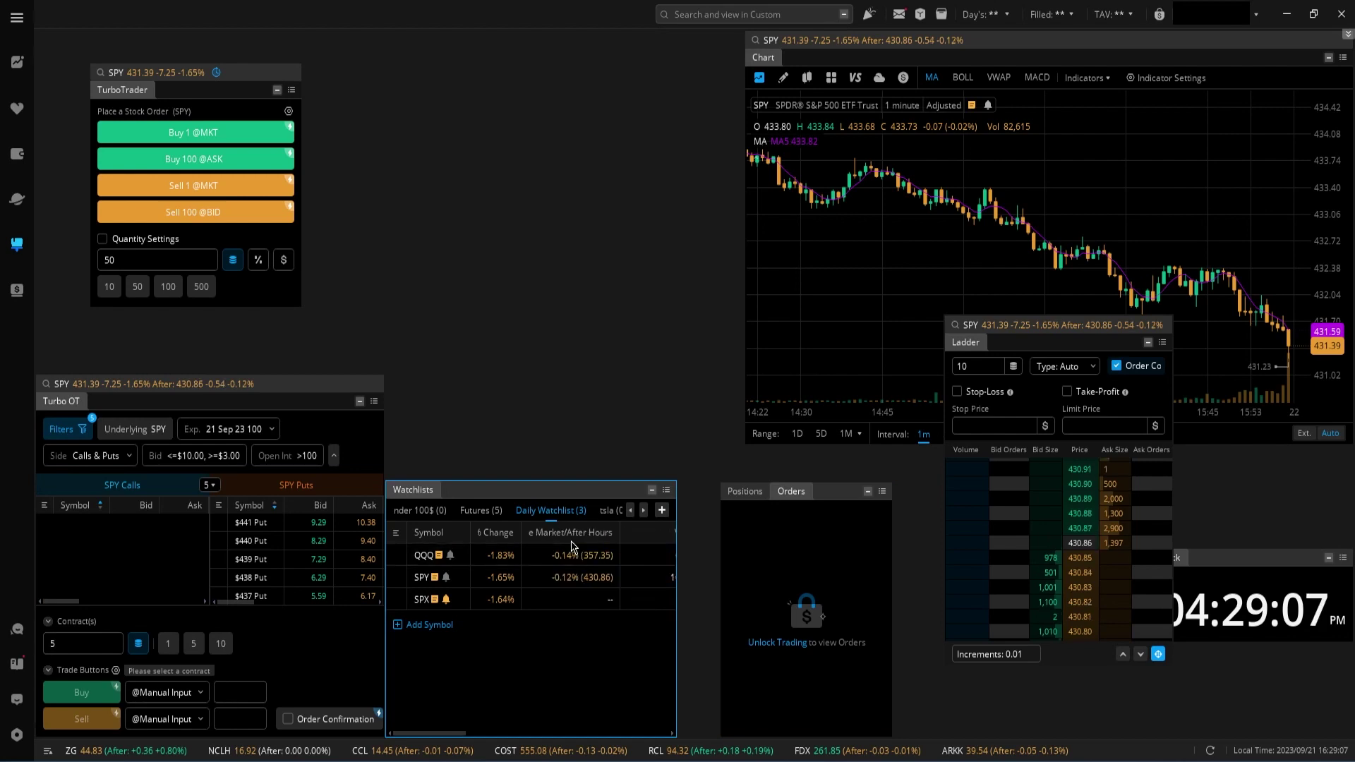
pyautogui.rightClick(562, 541)
pyautogui.click(574, 554)
pyautogui.rightClick(653, 540)
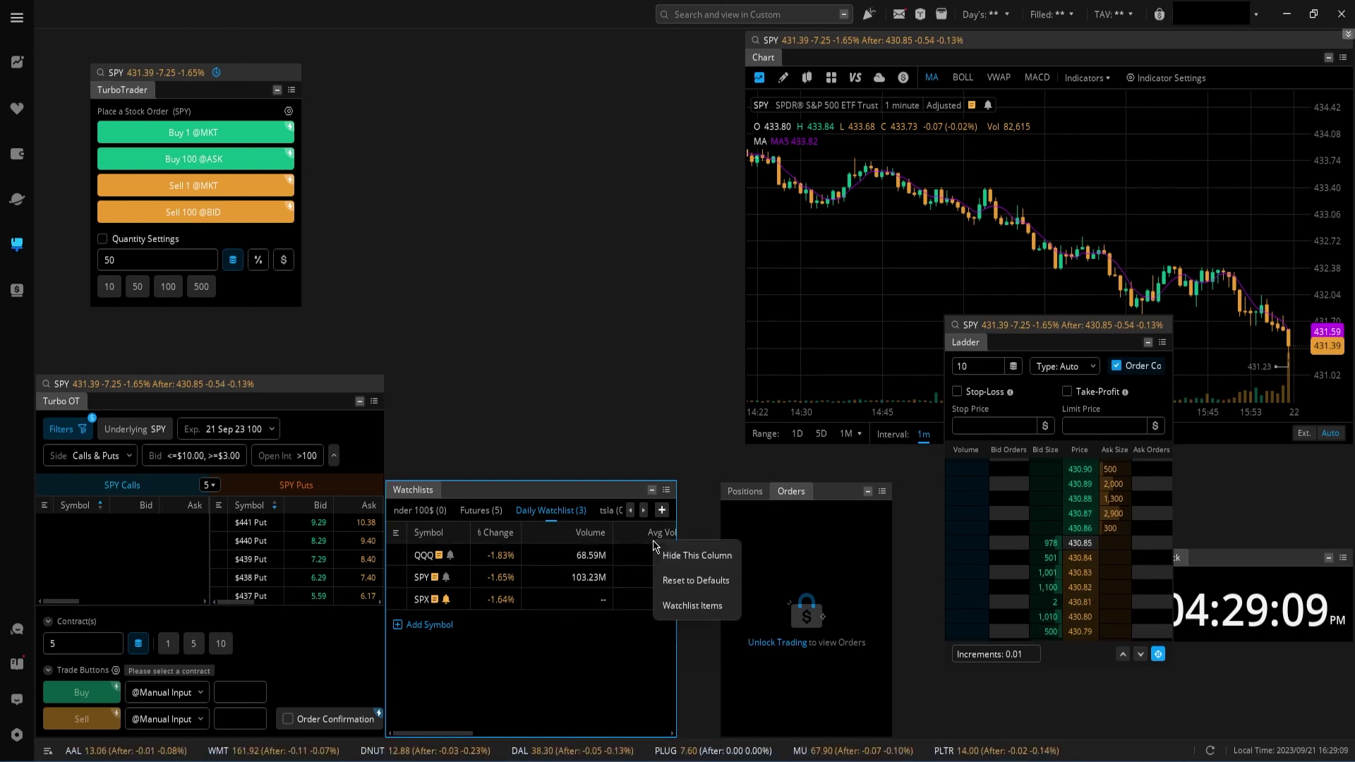
pyautogui.click(664, 553)
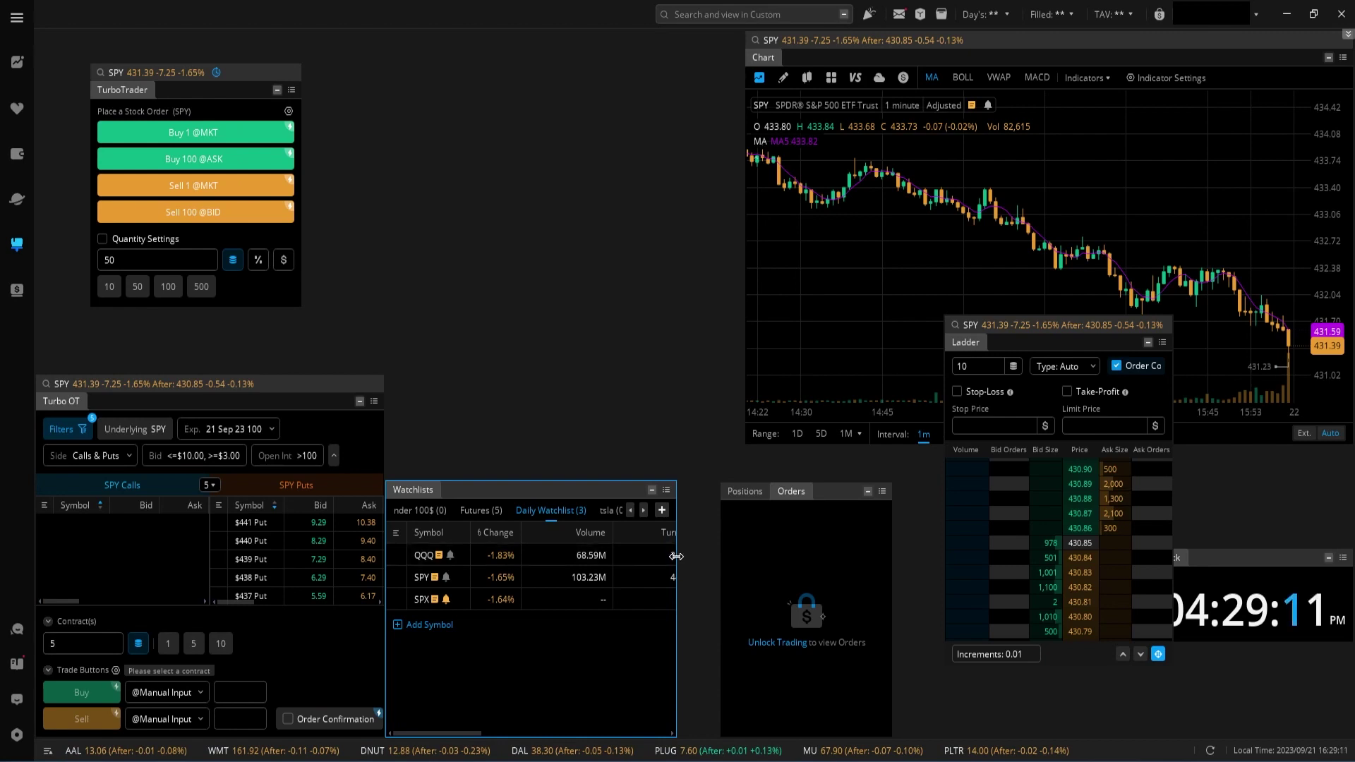
pyautogui.moveTo(675, 556); pyautogui.dragTo(583, 538)
pyautogui.click(565, 533)
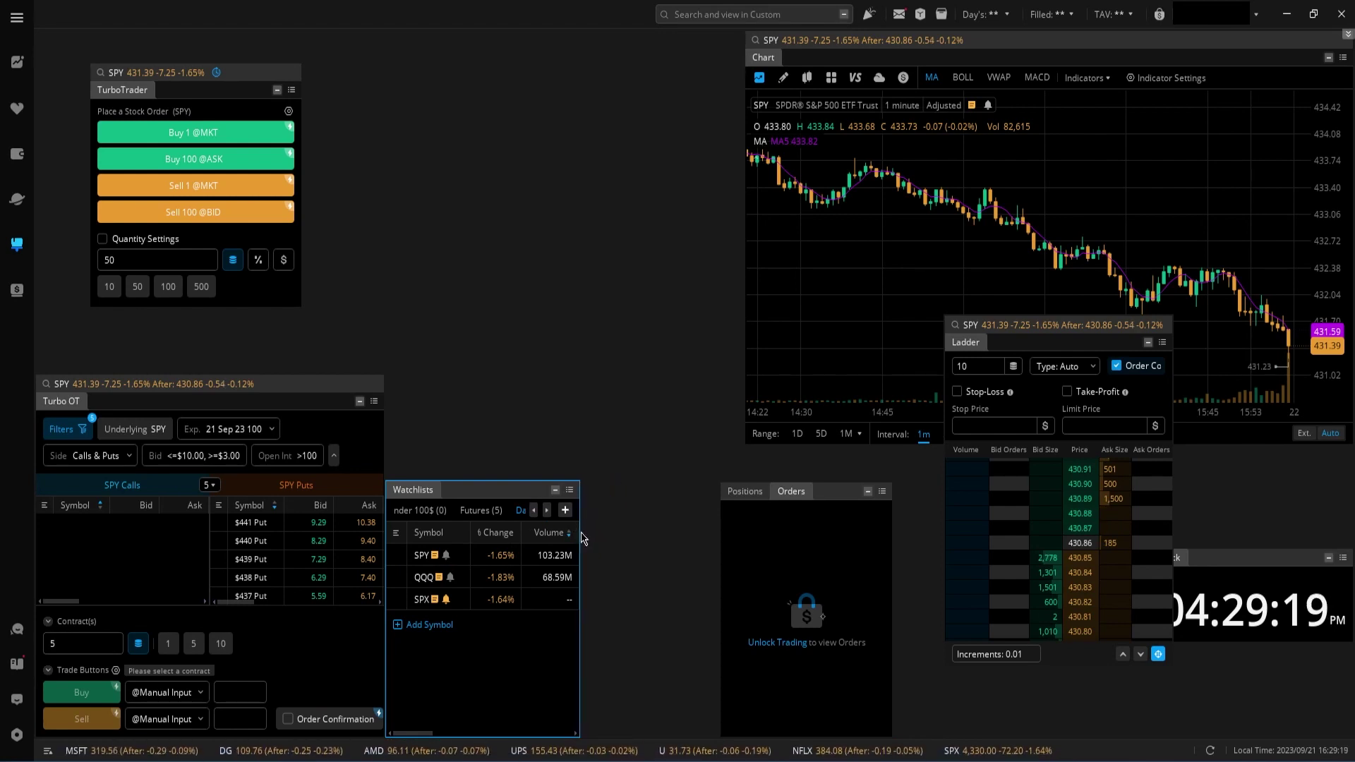
# - Dock TurboTrader above a shortened Watchlists panel and slide Positions/Orders left beside them
pyautogui.moveTo(513, 485); pyautogui.dragTo(506, 537)
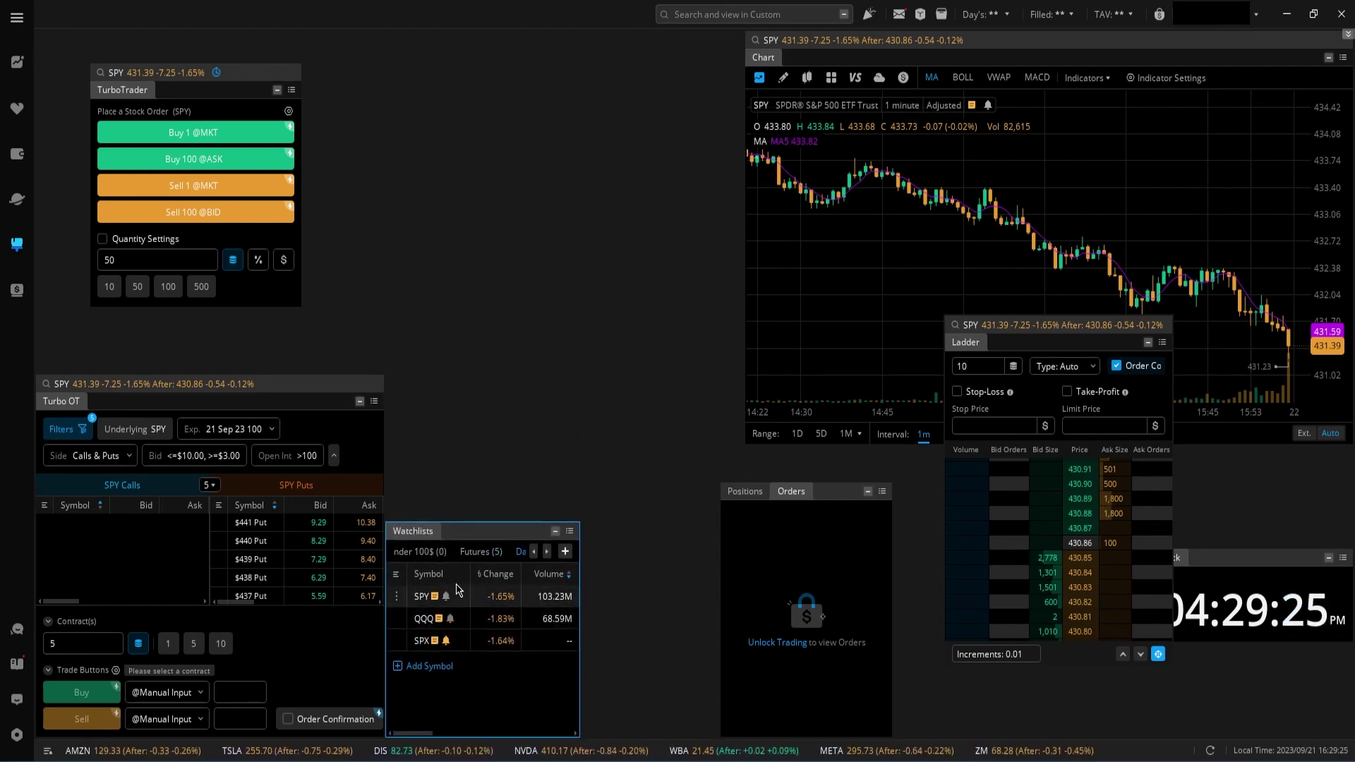
pyautogui.moveTo(246, 84); pyautogui.dragTo(542, 298)
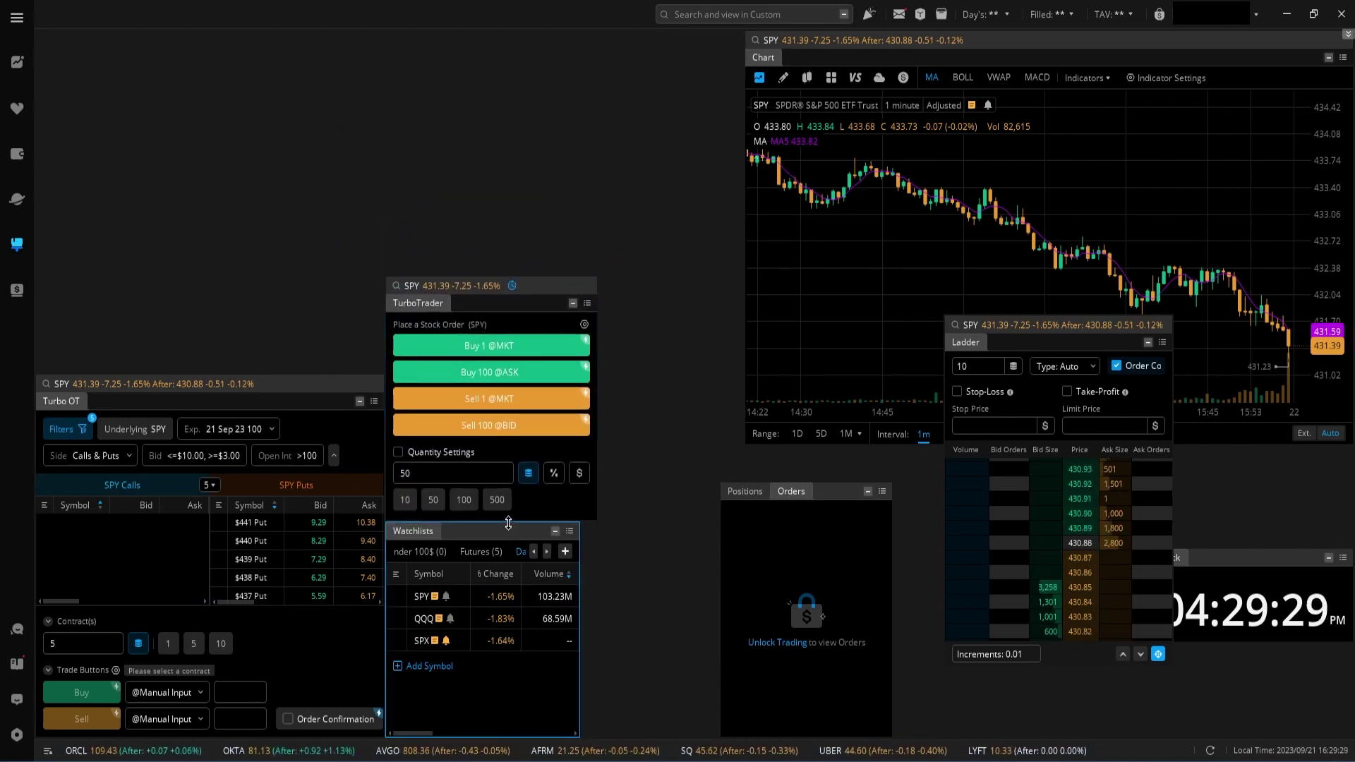
pyautogui.moveTo(504, 531); pyautogui.dragTo(504, 574)
pyautogui.moveTo(518, 300); pyautogui.dragTo(534, 375)
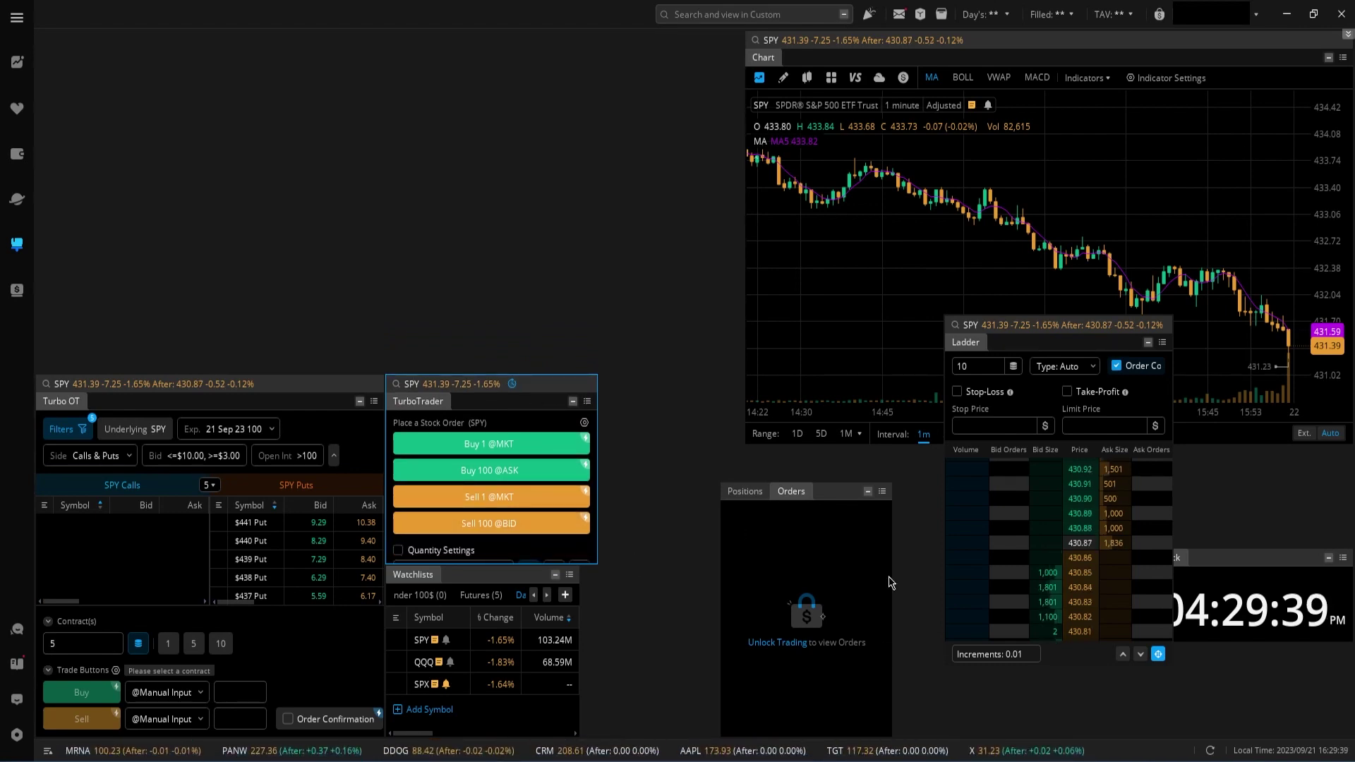
pyautogui.moveTo(833, 500); pyautogui.dragTo(713, 500)
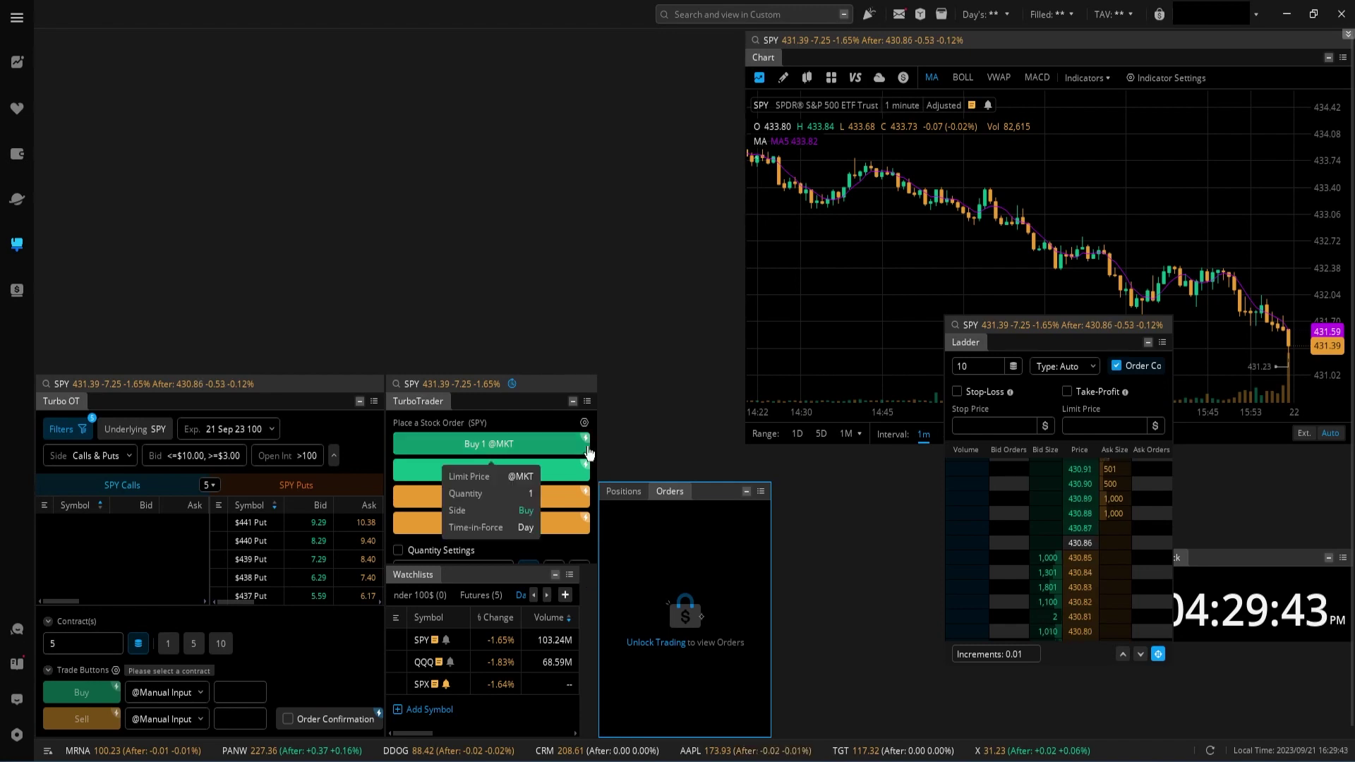
# - Set TurboTrader's button size to Compact and move Positions/Orders flush against its column
pyautogui.click(587, 401)
pyautogui.click(551, 416)
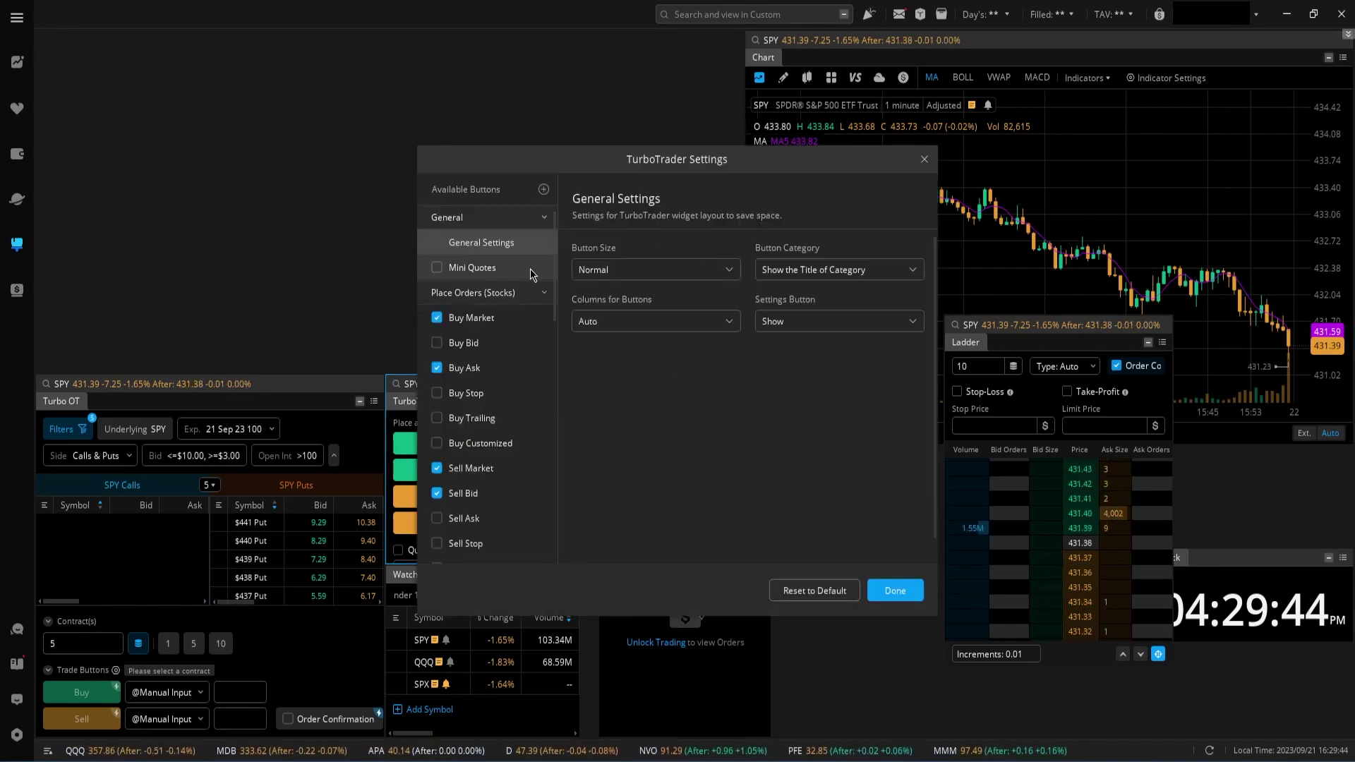
pyautogui.click(605, 272)
pyautogui.click(621, 320)
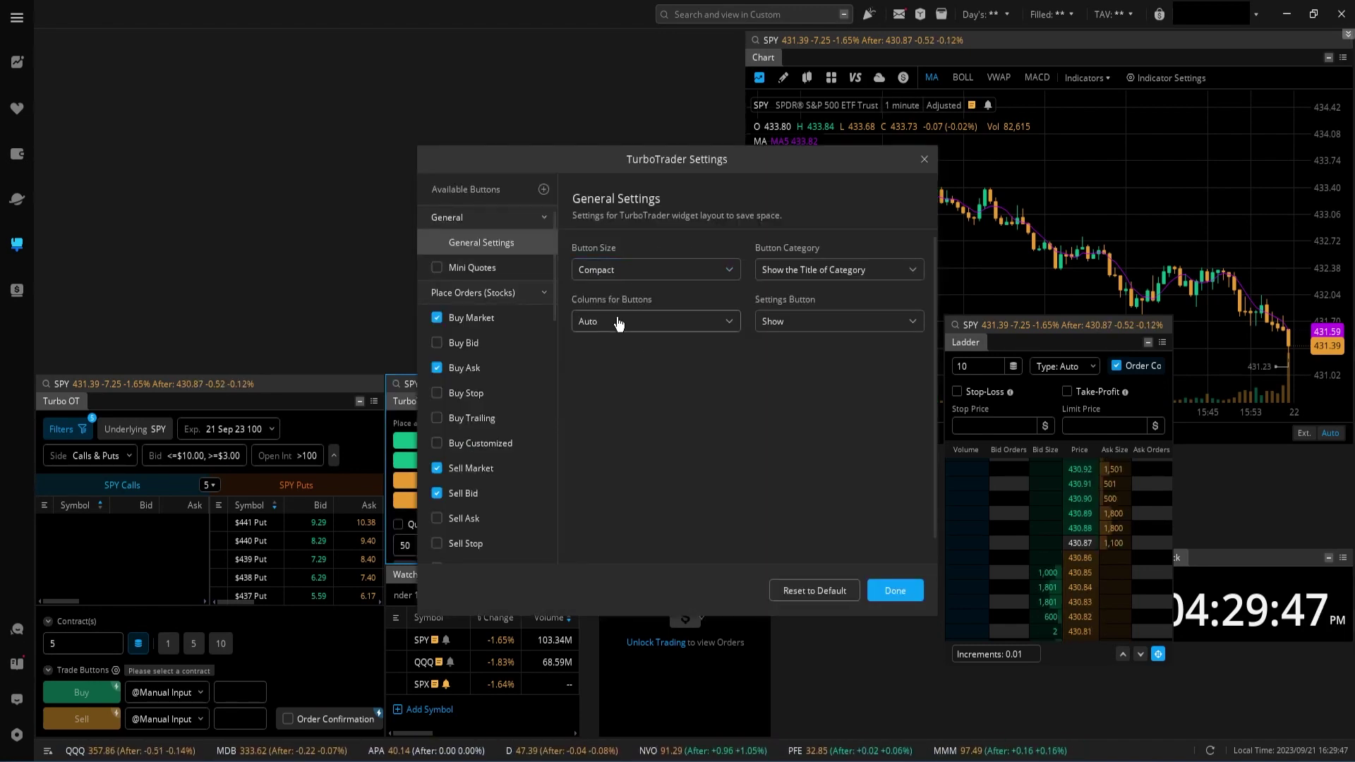
pyautogui.click(891, 591)
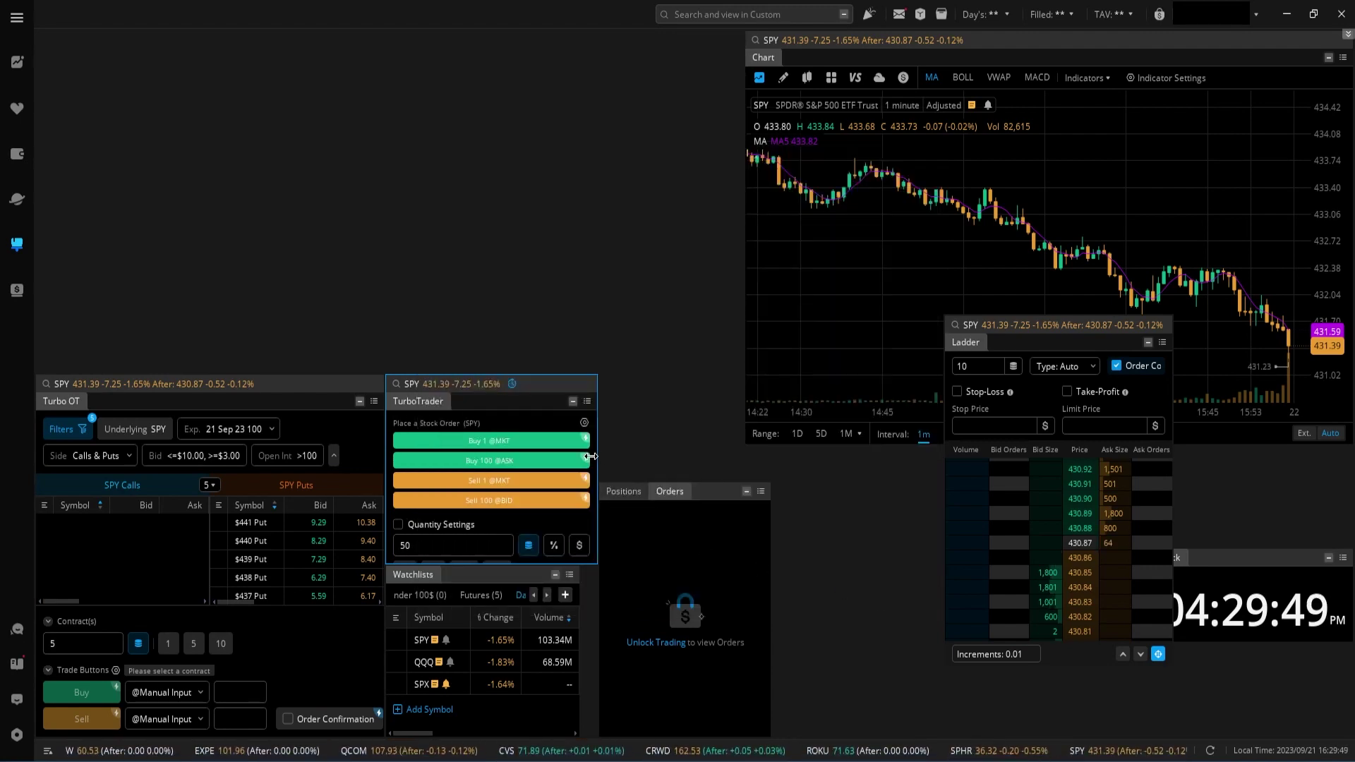
pyautogui.click(710, 499)
pyautogui.moveTo(709, 499); pyautogui.dragTo(682, 479)
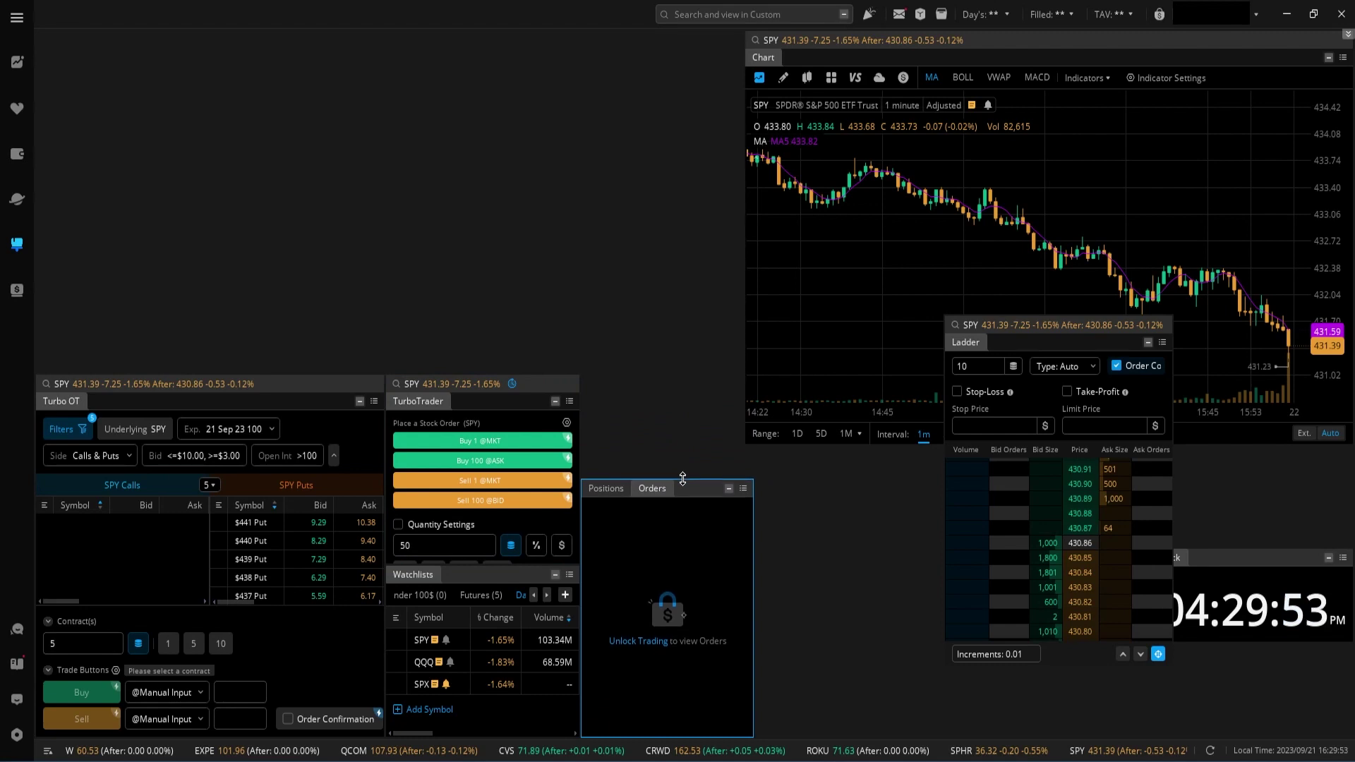
# - Move Clock above Orders, make it slightly taller, widen Orders to match, and place the Ladder beside them
pyautogui.moveTo(1265, 557); pyautogui.dragTo(695, 394)
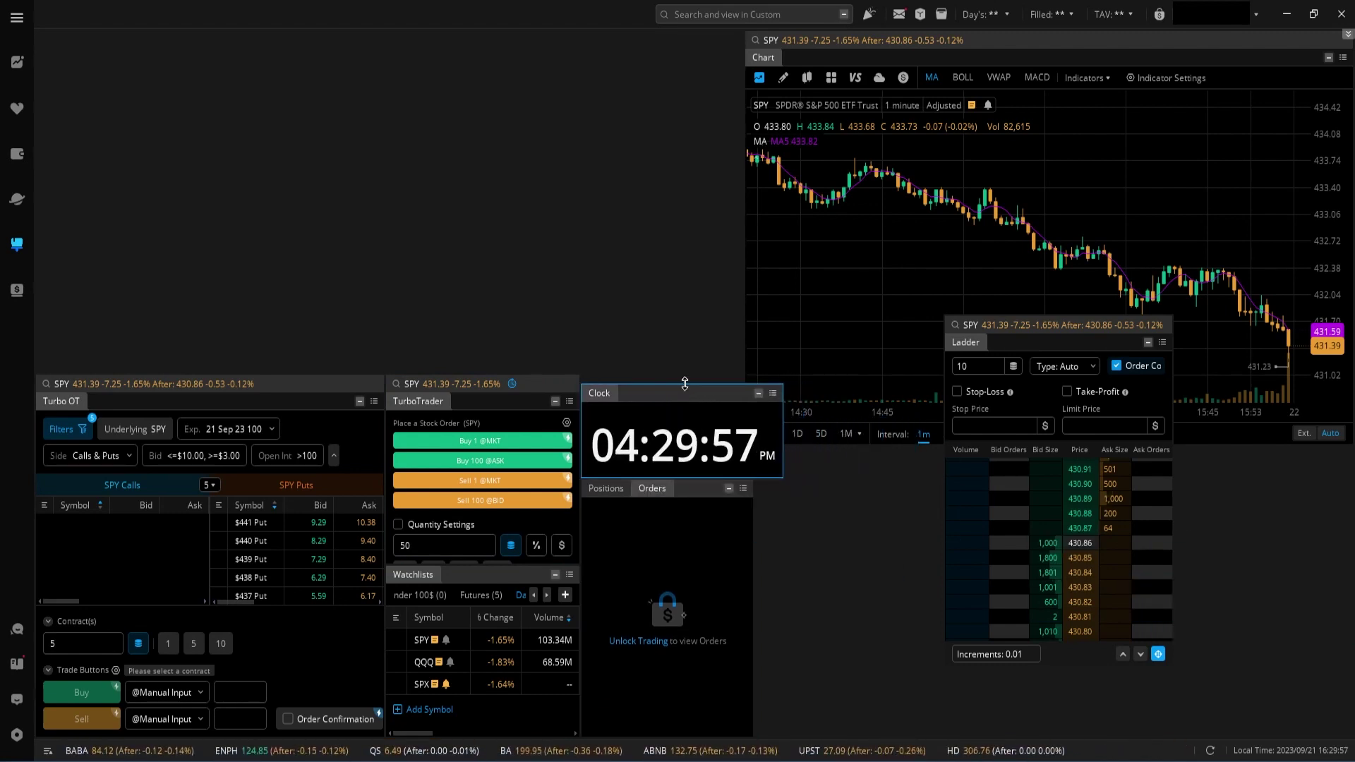
pyautogui.moveTo(683, 385); pyautogui.dragTo(684, 375)
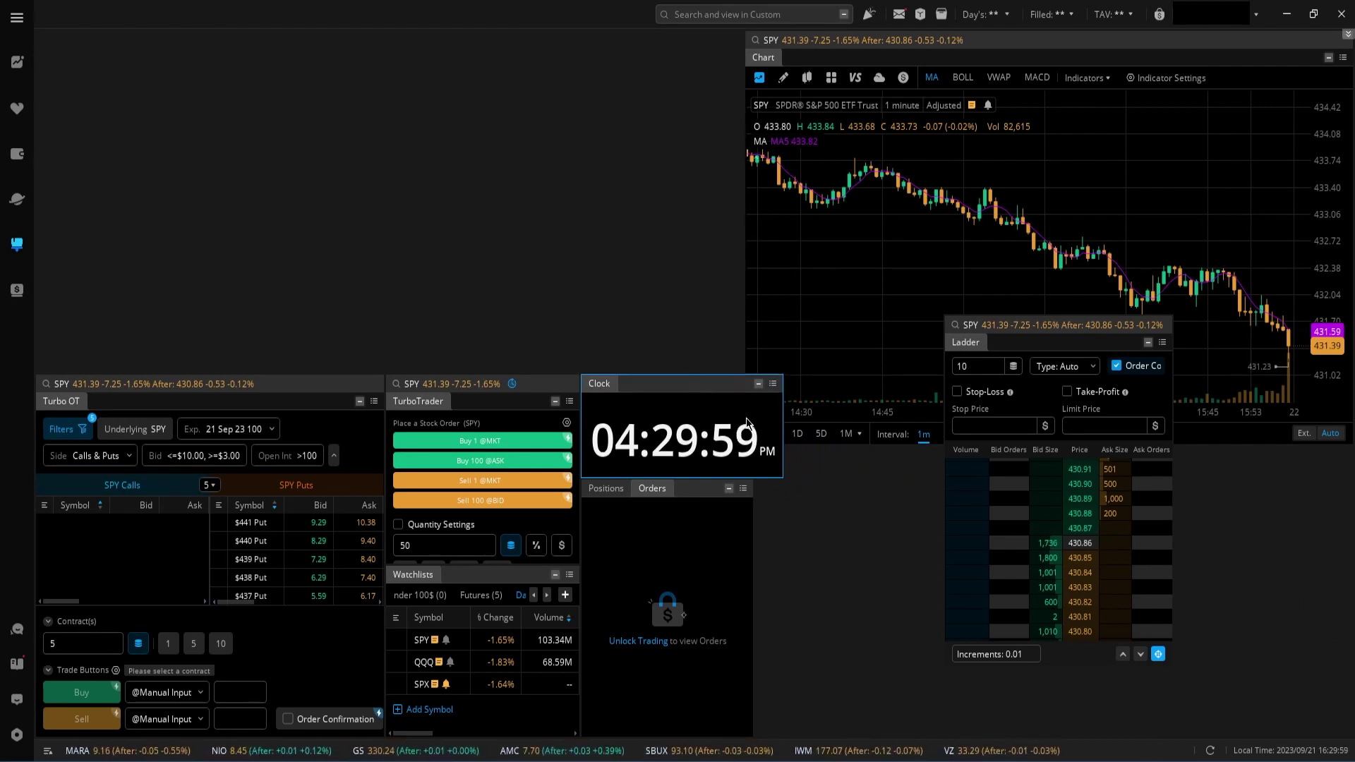
pyautogui.moveTo(748, 434); pyautogui.dragTo(780, 436)
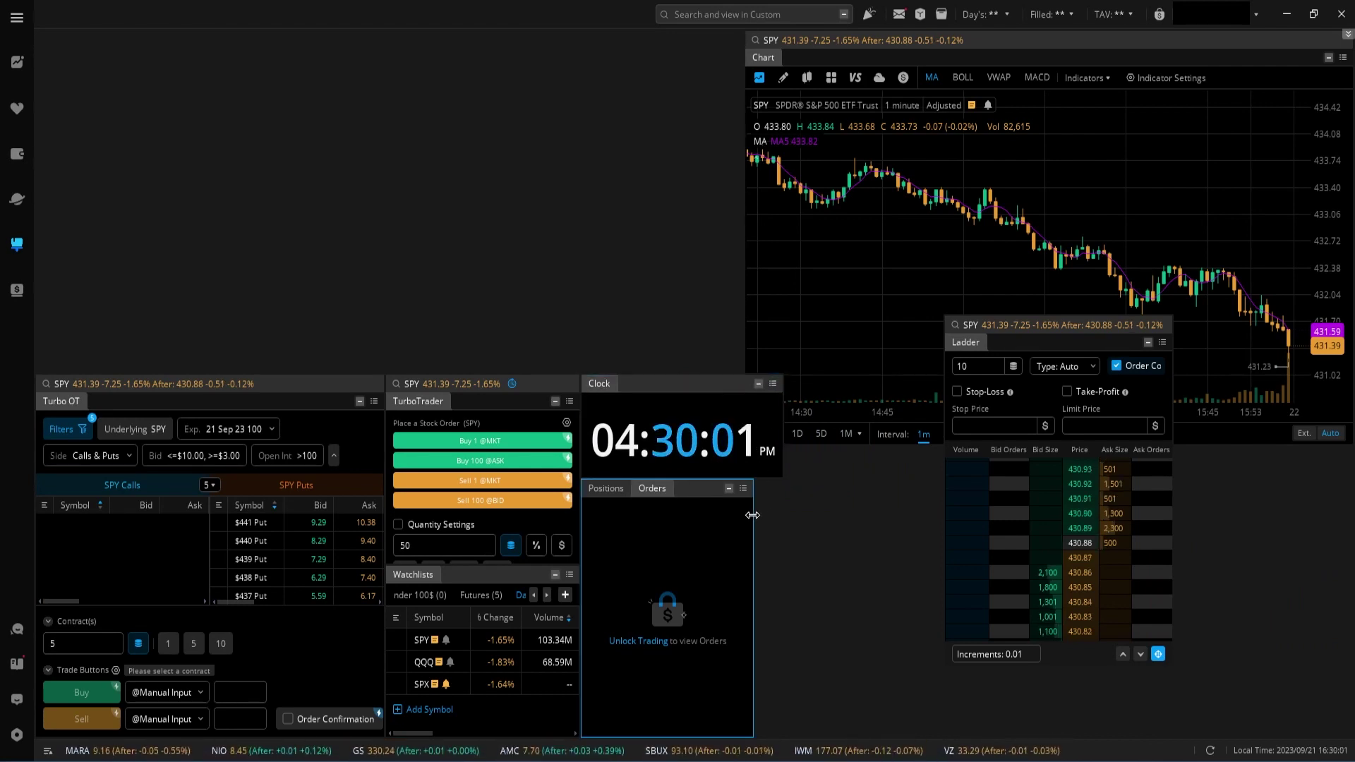
pyautogui.moveTo(1063, 325); pyautogui.dragTo(904, 376)
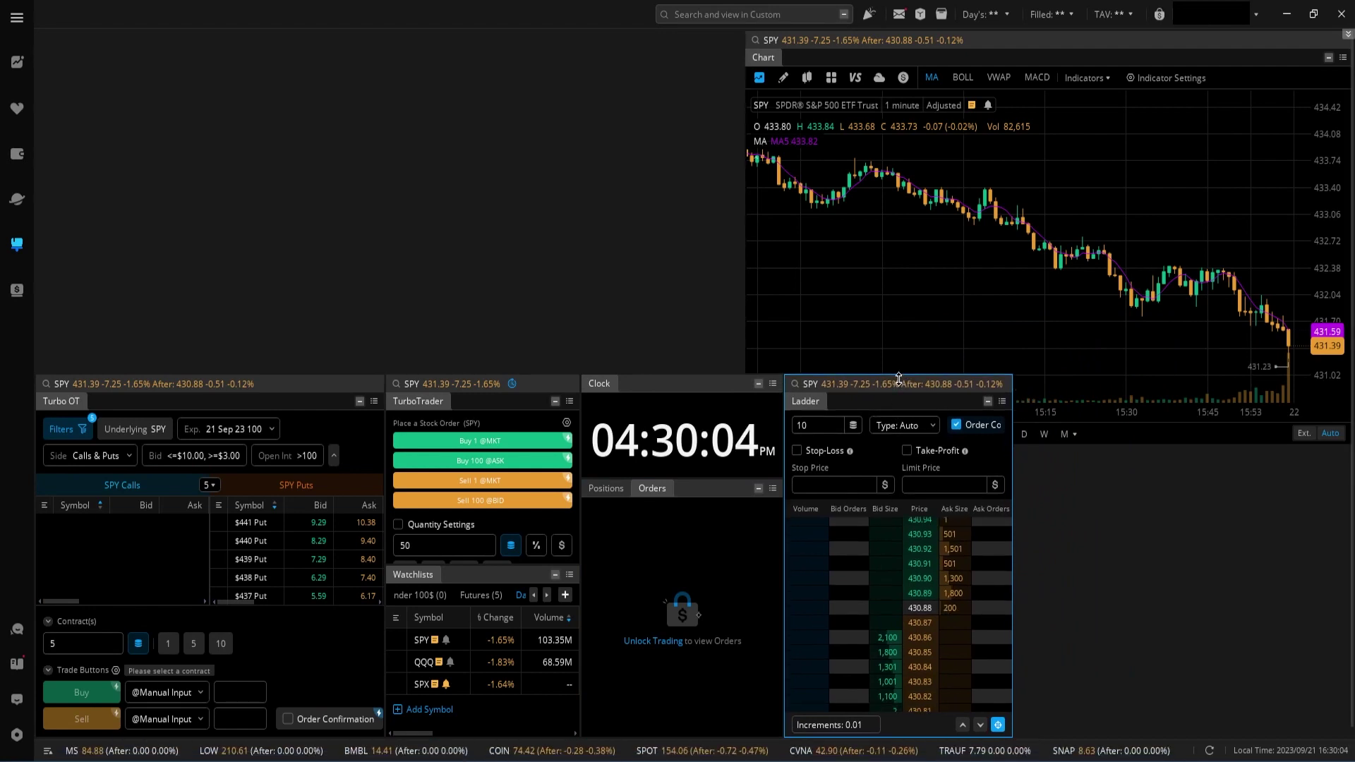
# - Shorten the SPY chart and widen it to the left, then show the saved layout tabs again
pyautogui.moveTo(1141, 447); pyautogui.dragTo(1141, 374)
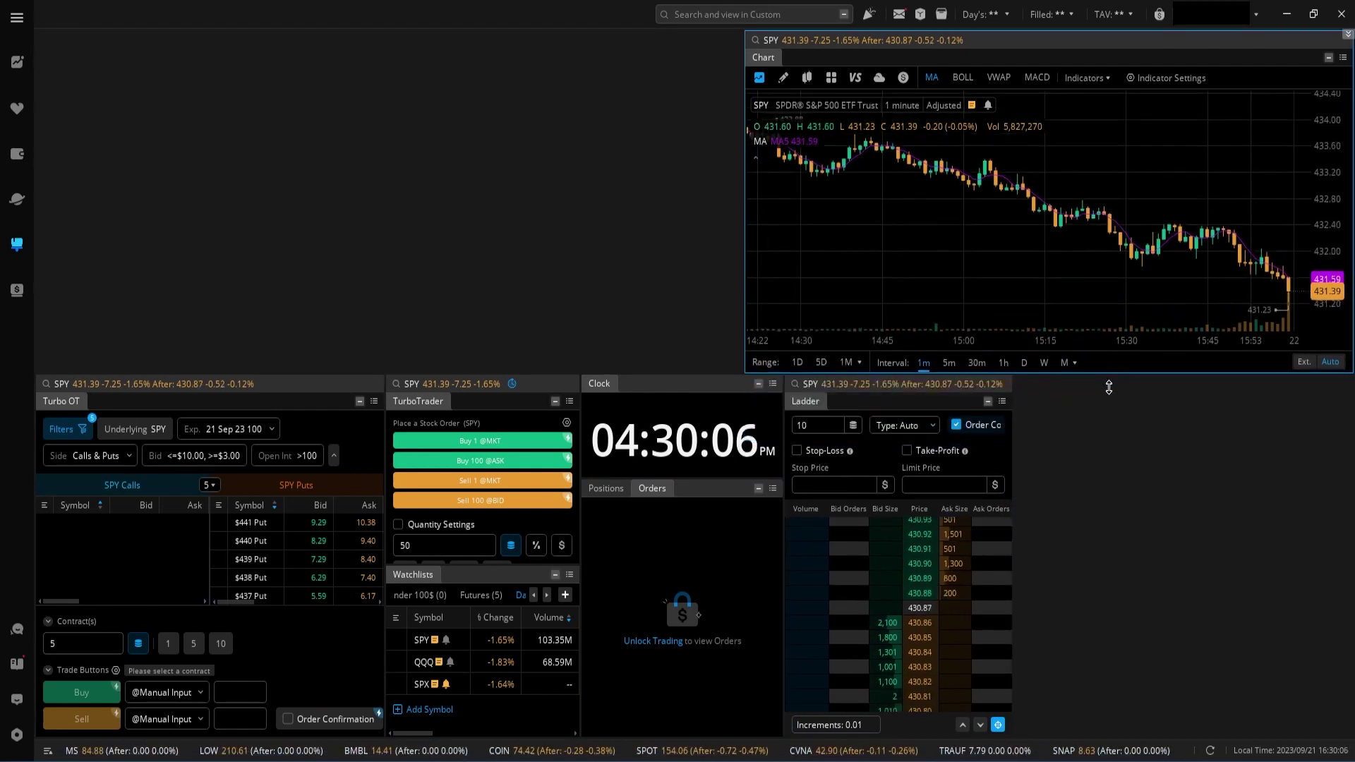
pyautogui.moveTo(1151, 56); pyautogui.dragTo(810, 50)
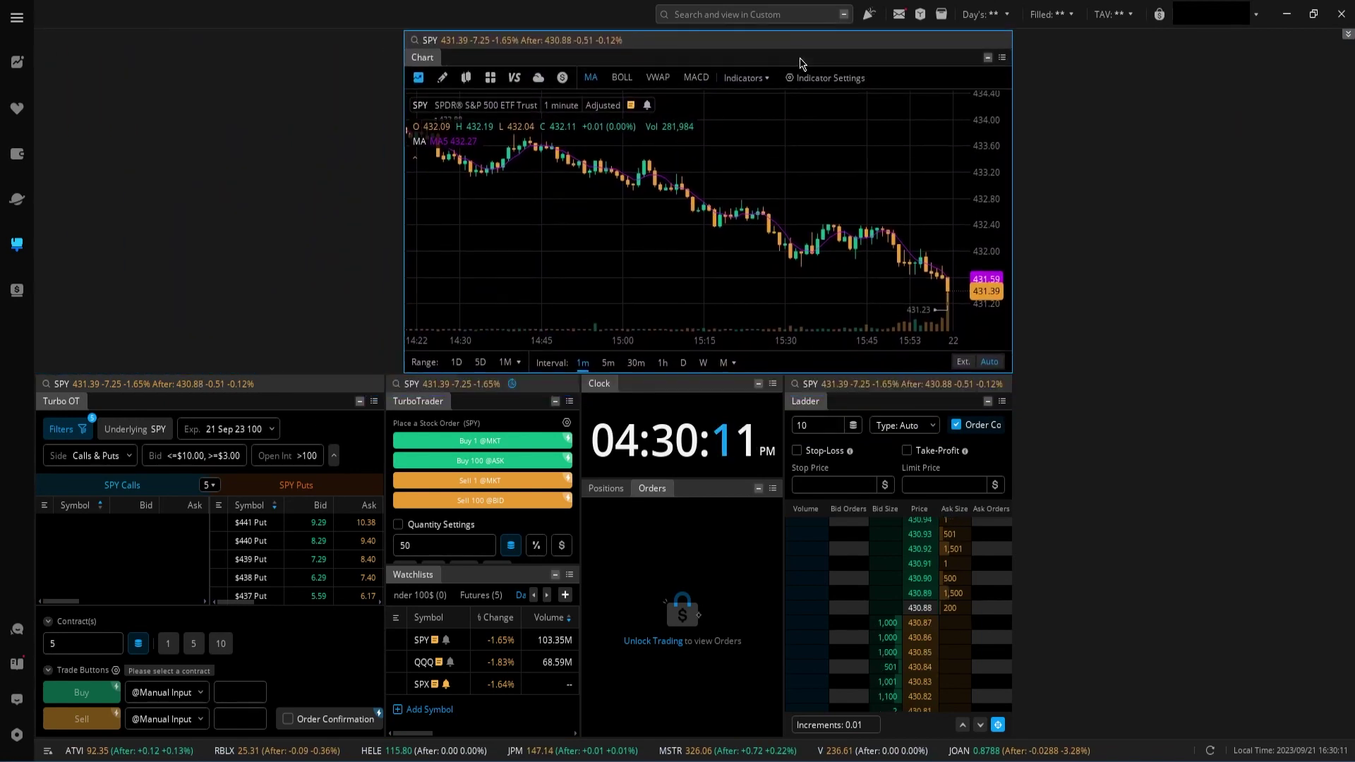
pyautogui.moveTo(405, 131); pyautogui.dragTo(272, 126)
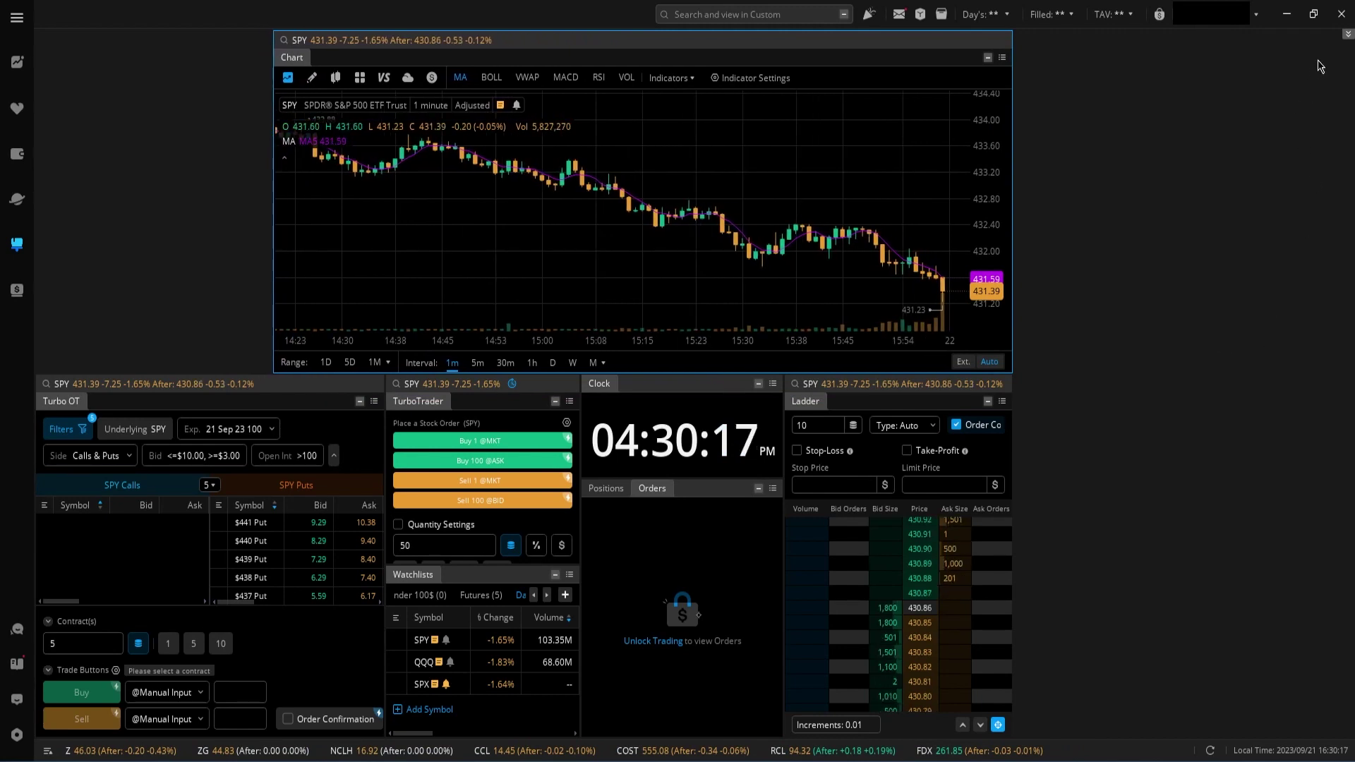
pyautogui.click(1348, 33)
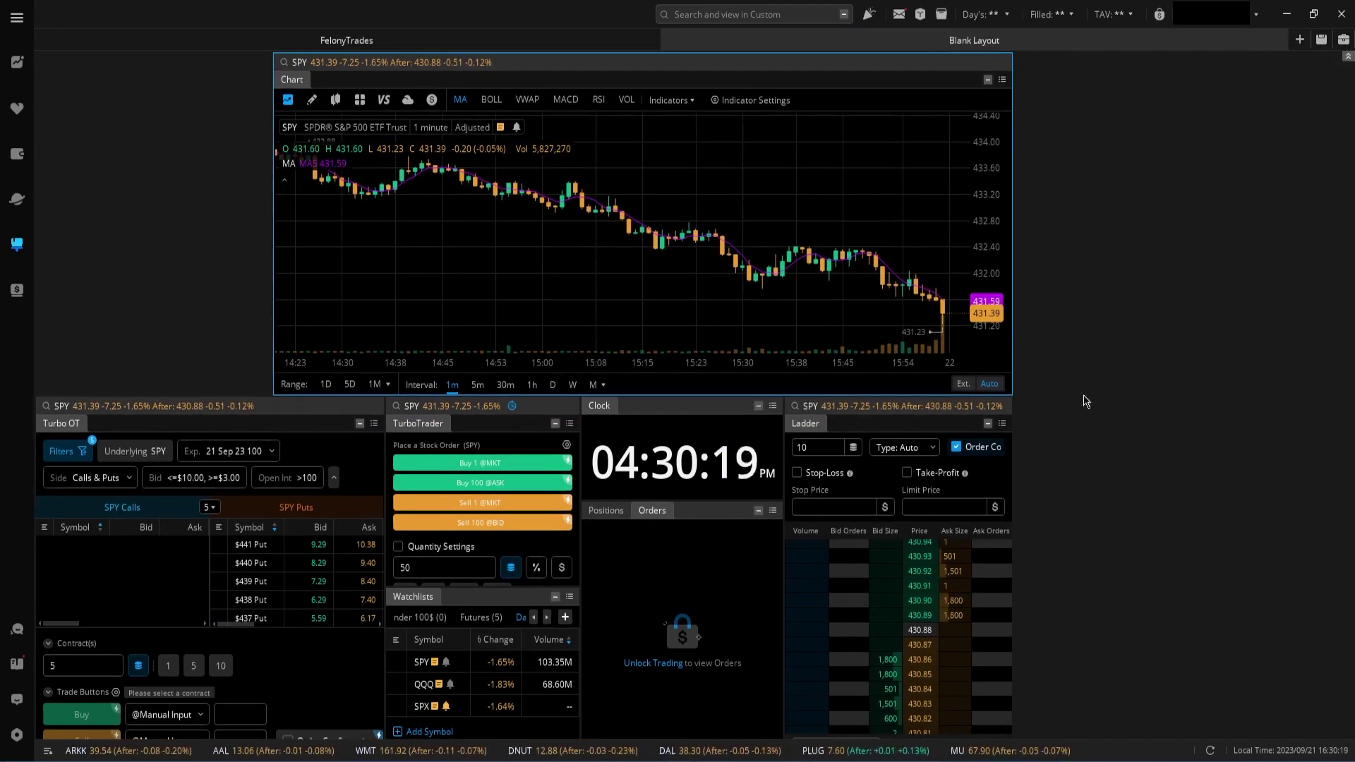
# - Place Account Info from the Trade widgets in the top-left gap, make it taller, and close the picker
pyautogui.scroll(-1, 1126, 332)
pyautogui.scroll(1, 1125, 317)
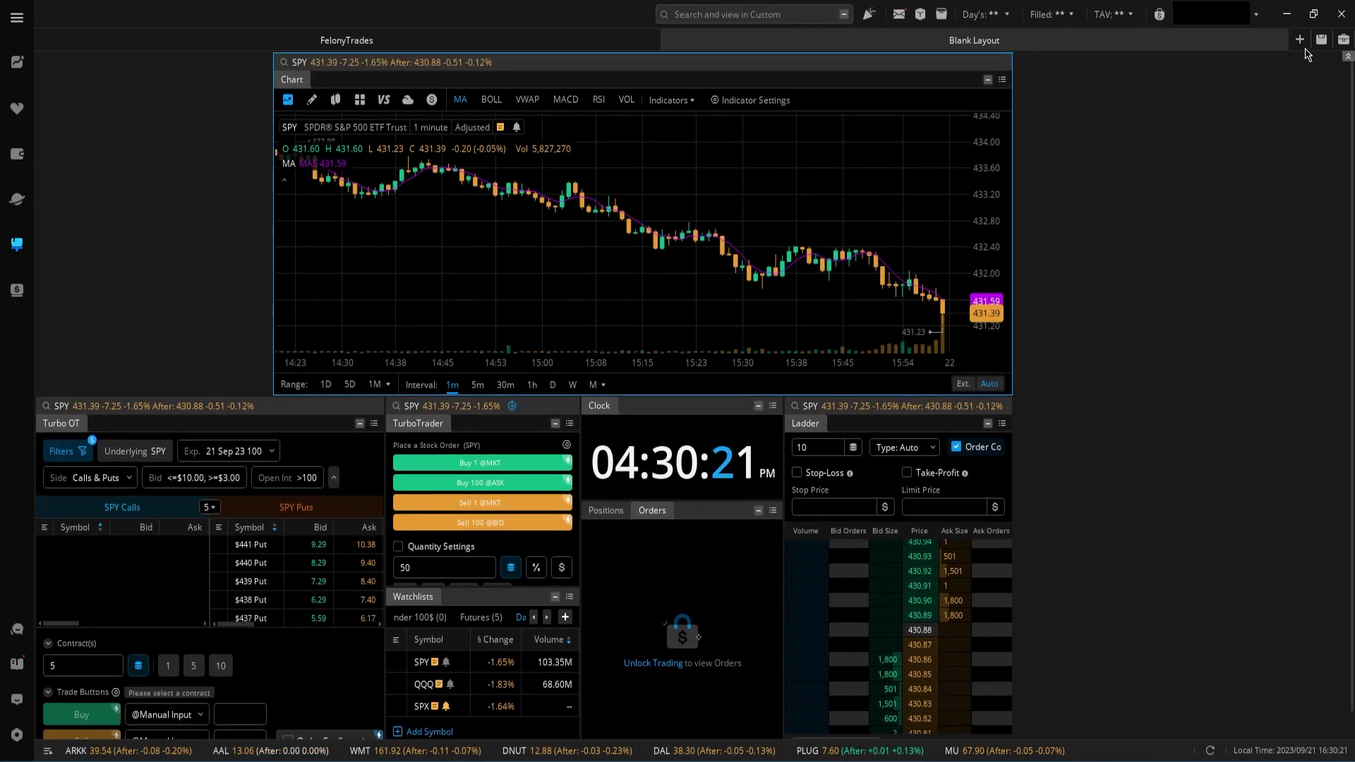
pyautogui.click(1300, 40)
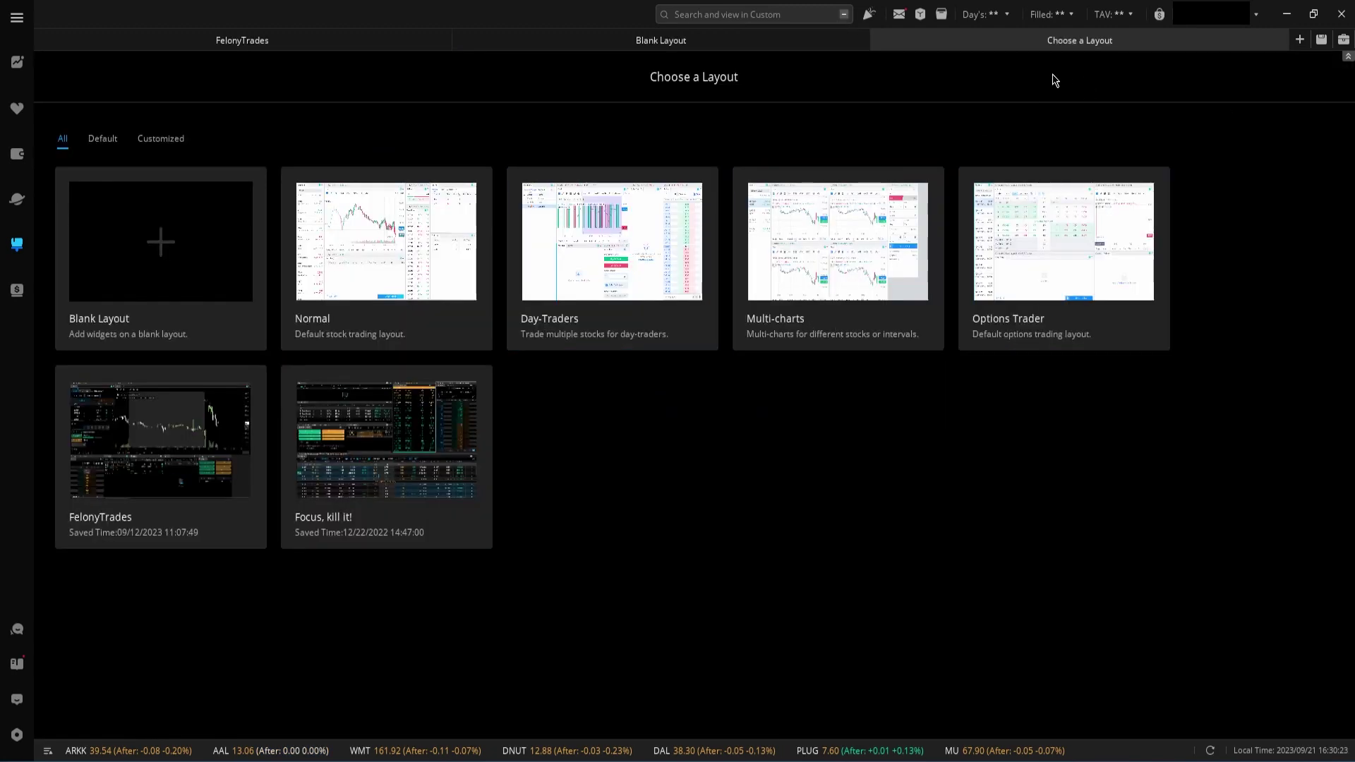
pyautogui.click(1285, 40)
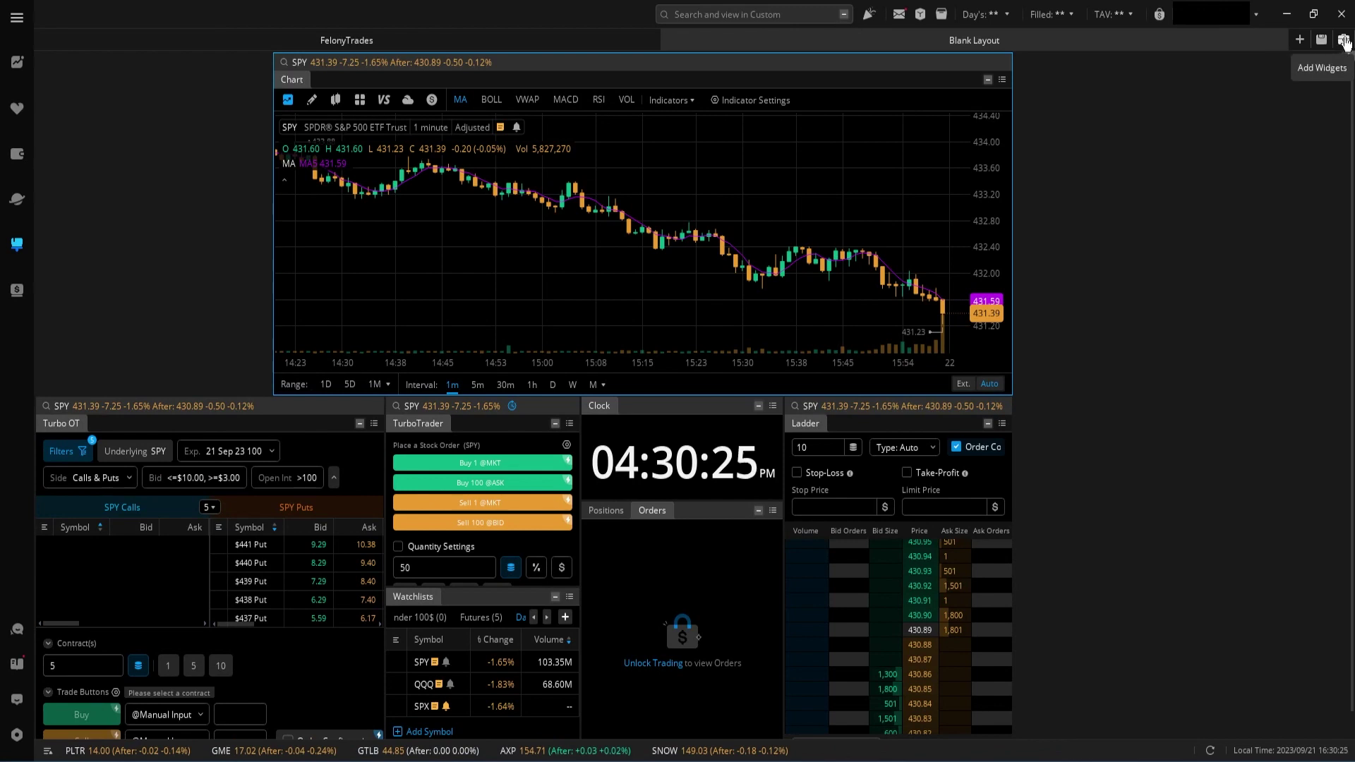
pyautogui.click(1343, 40)
pyautogui.click(1230, 100)
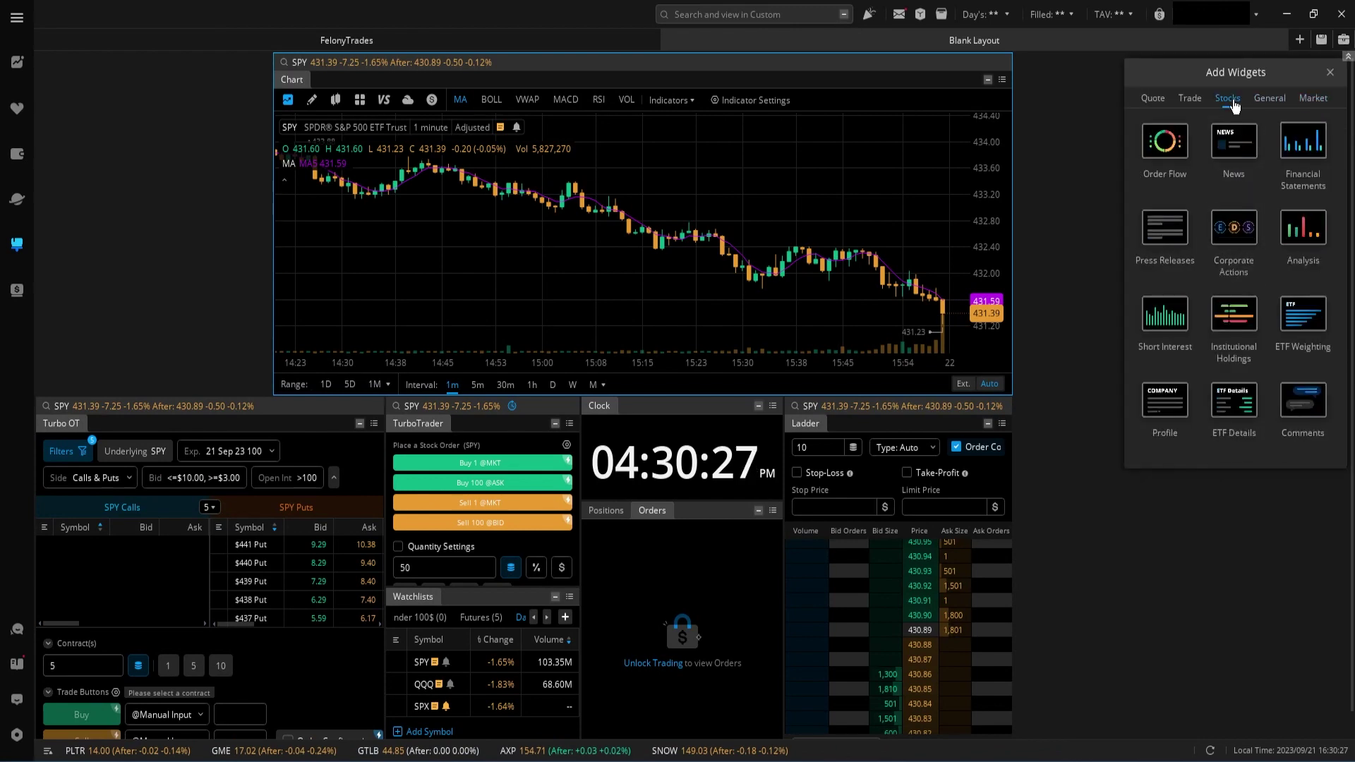
pyautogui.click(1198, 100)
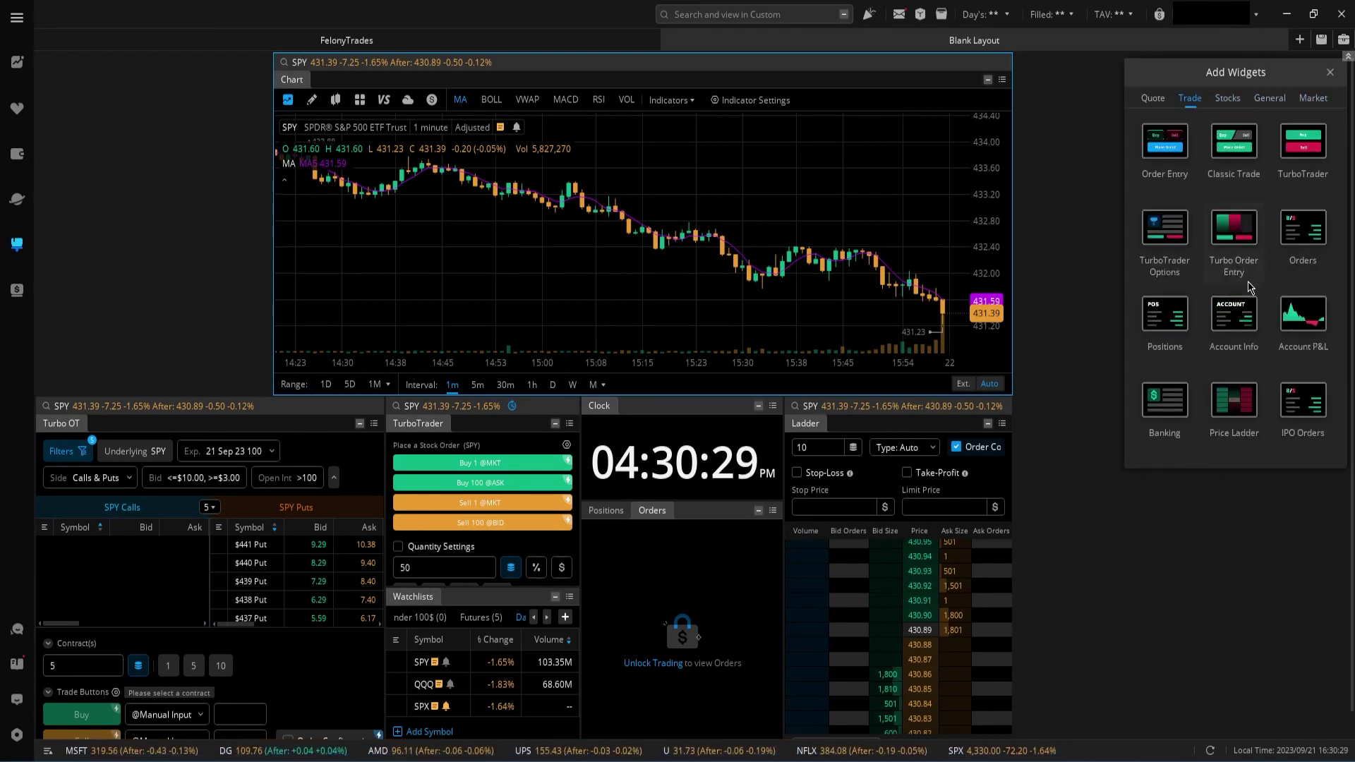
pyautogui.moveTo(1212, 333); pyautogui.dragTo(141, 79)
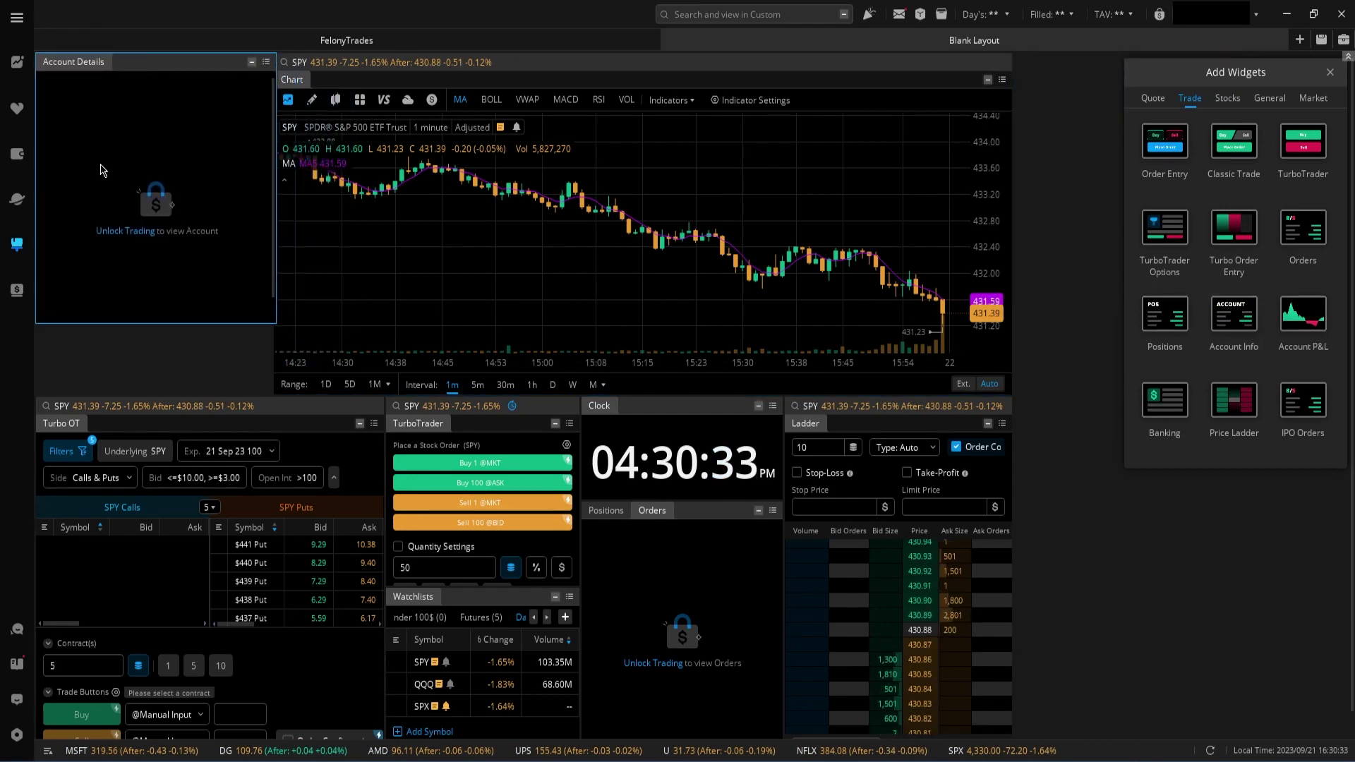
pyautogui.moveTo(146, 325); pyautogui.dragTo(150, 394)
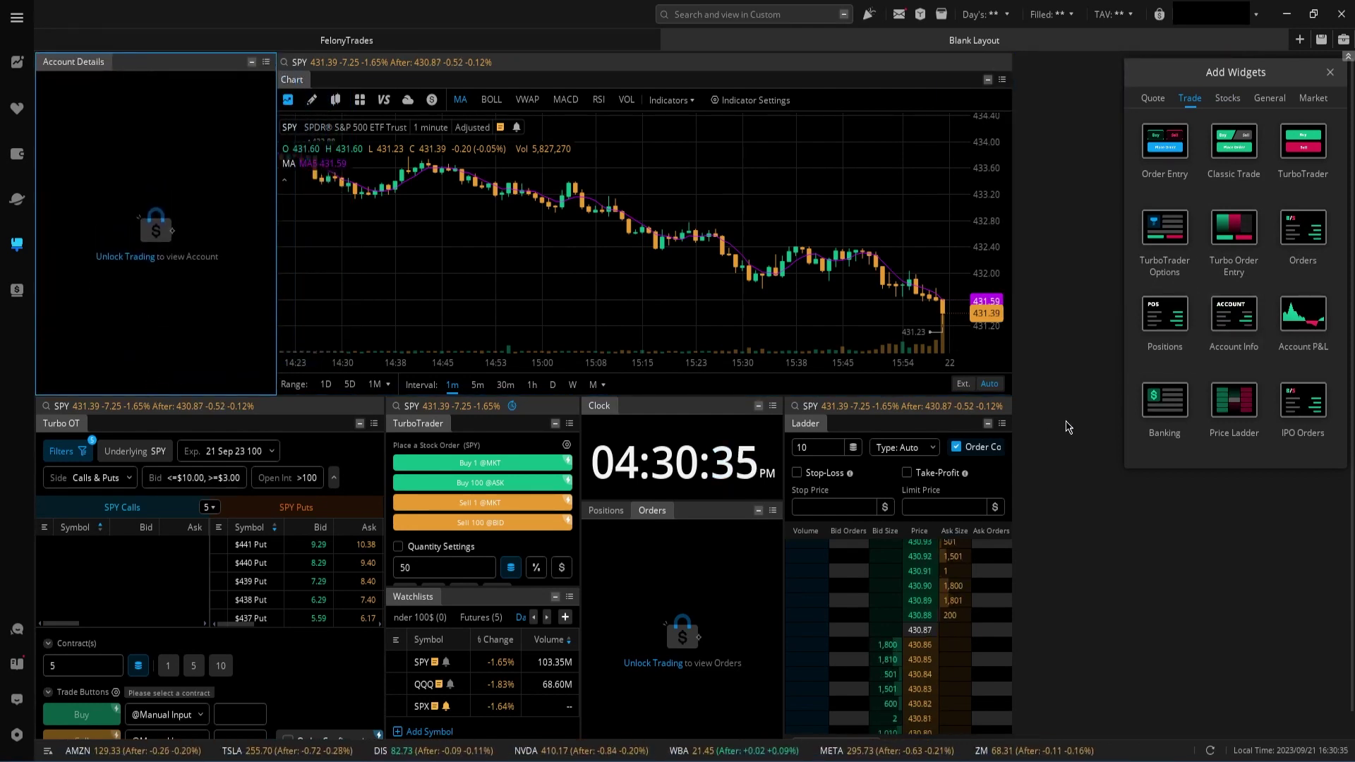
pyautogui.click(1329, 72)
# - Move the chart beside Account Details, switch to the other saved layout, and load SPY
pyautogui.moveTo(862, 61); pyautogui.dragTo(460, 78)
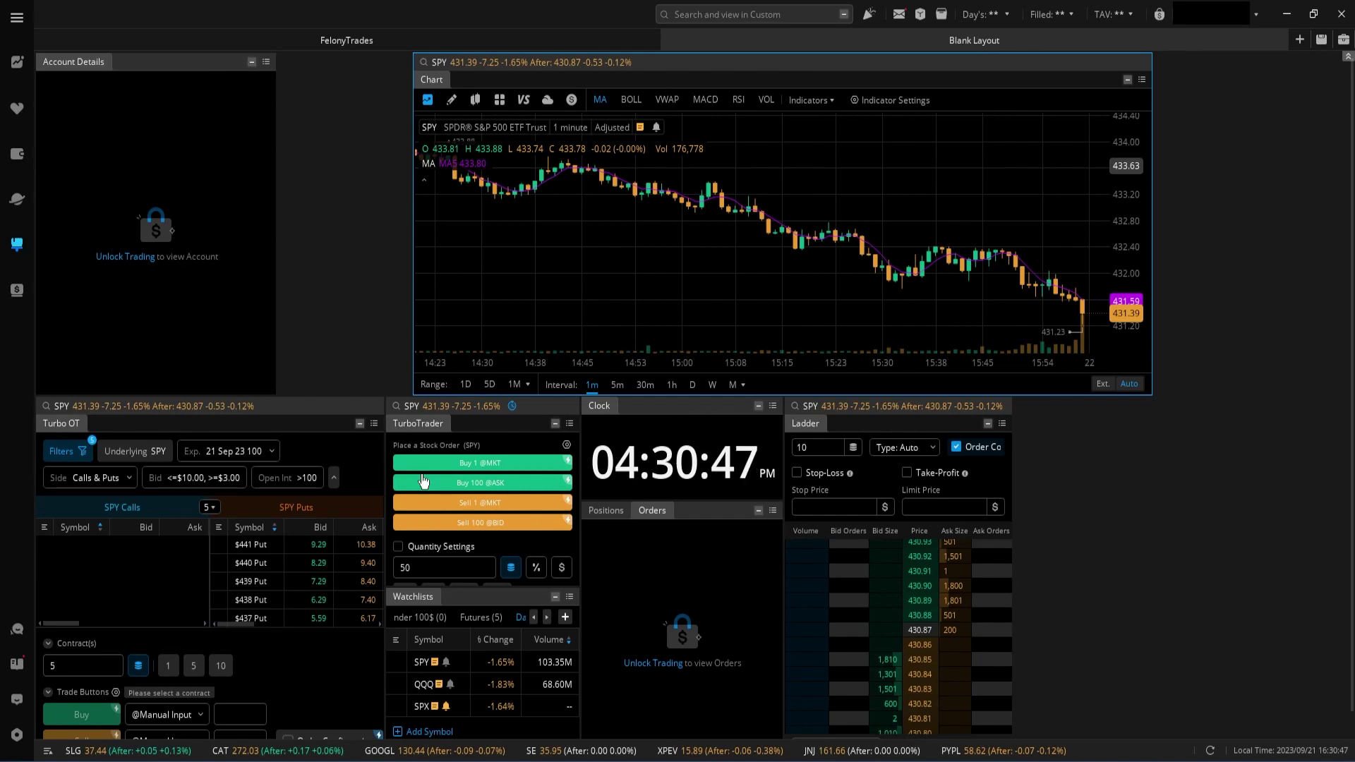
pyautogui.click(338, 418)
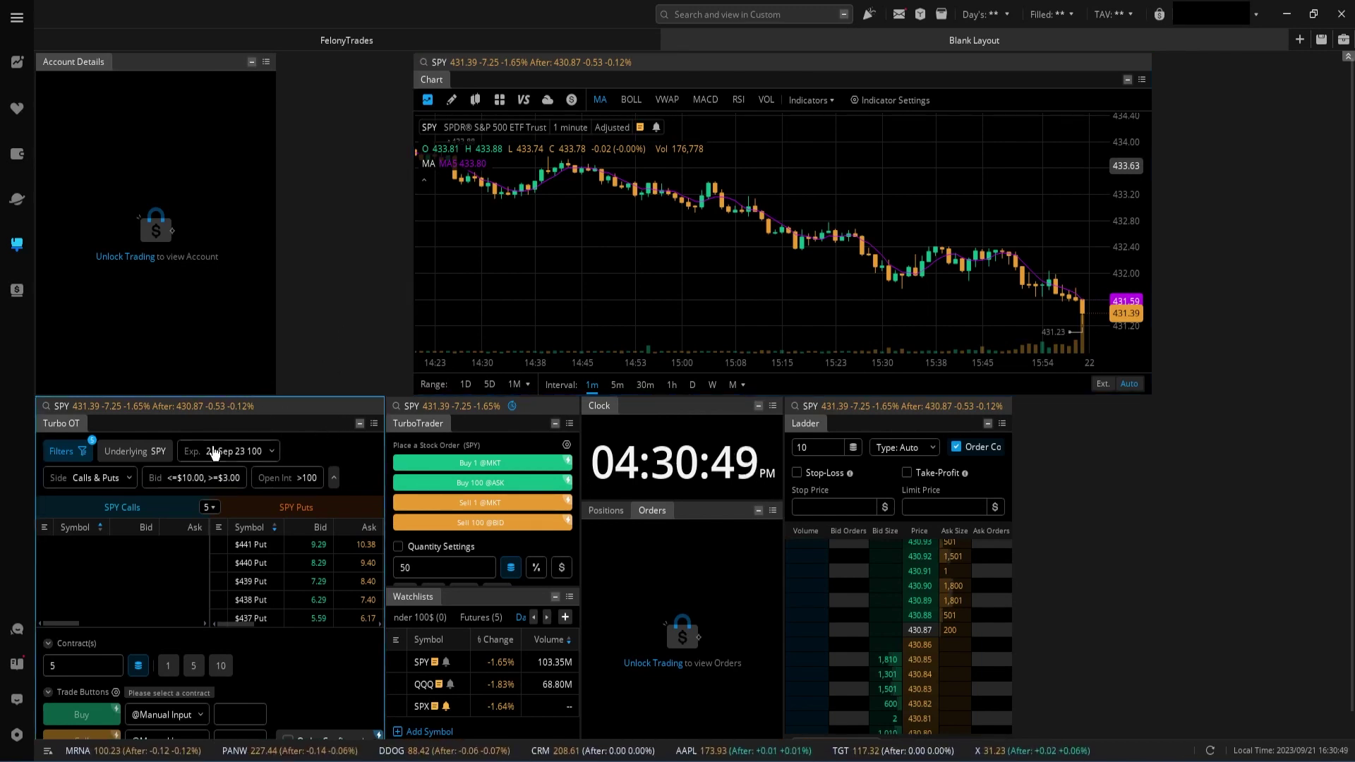
pyautogui.click(473, 607)
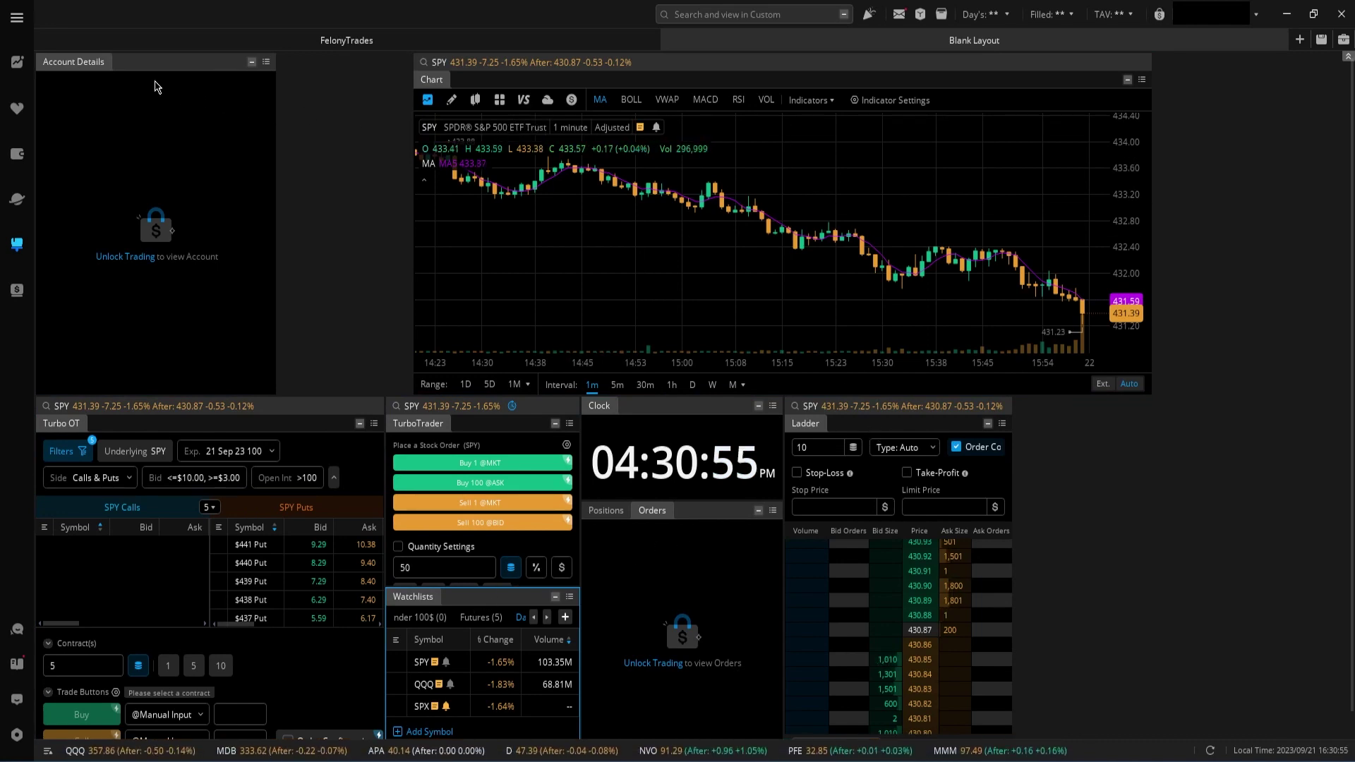
pyautogui.click(365, 48)
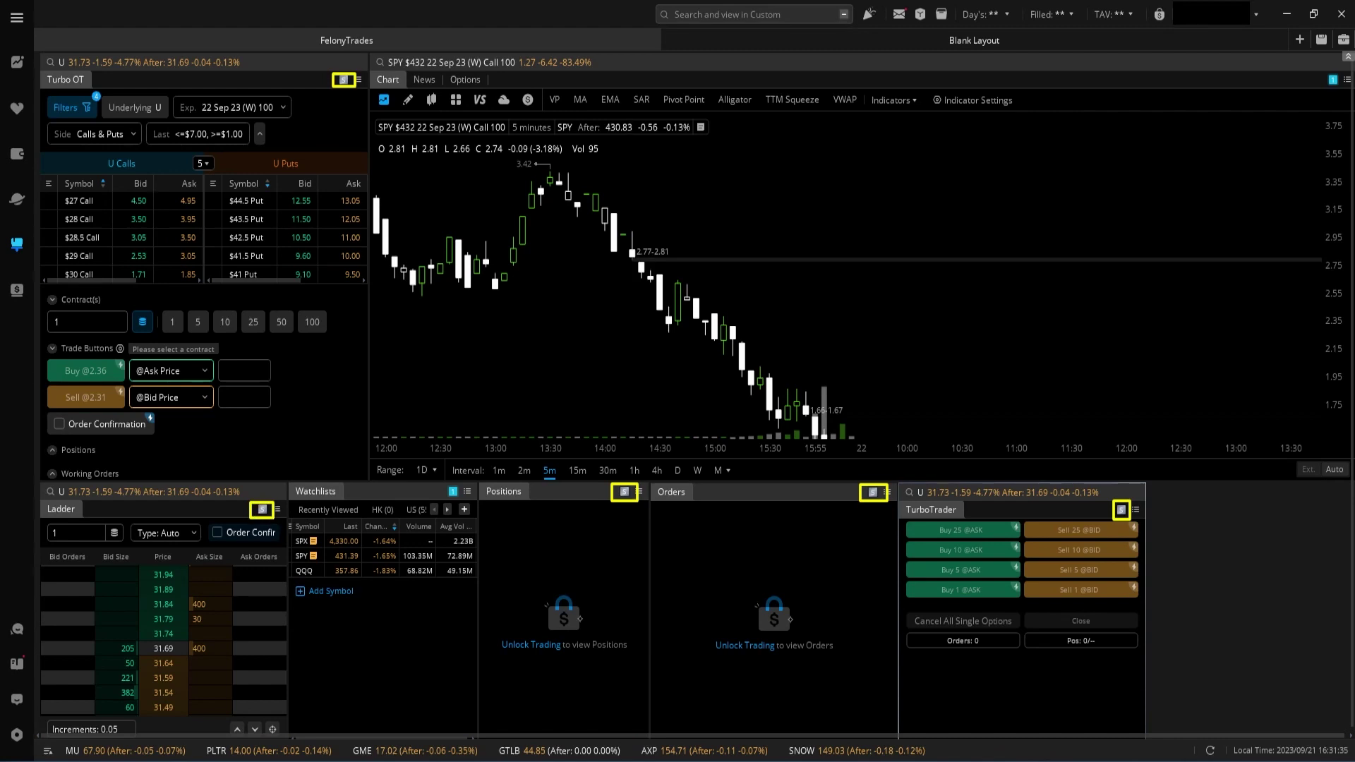
pyautogui.click(346, 555)
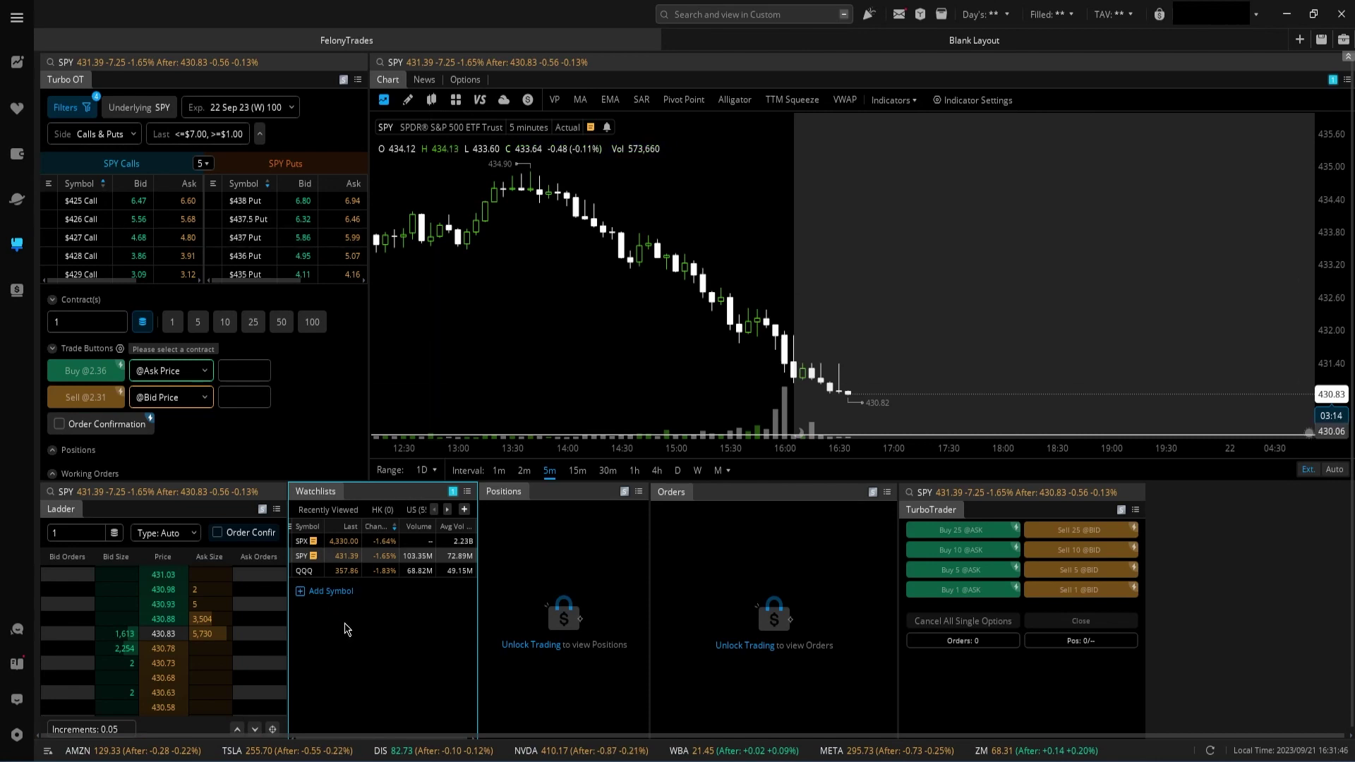
# - Toggle the linked panels between QQQ, SPY and QQQ, then pick the QQQ $353 Call
pyautogui.click(353, 571)
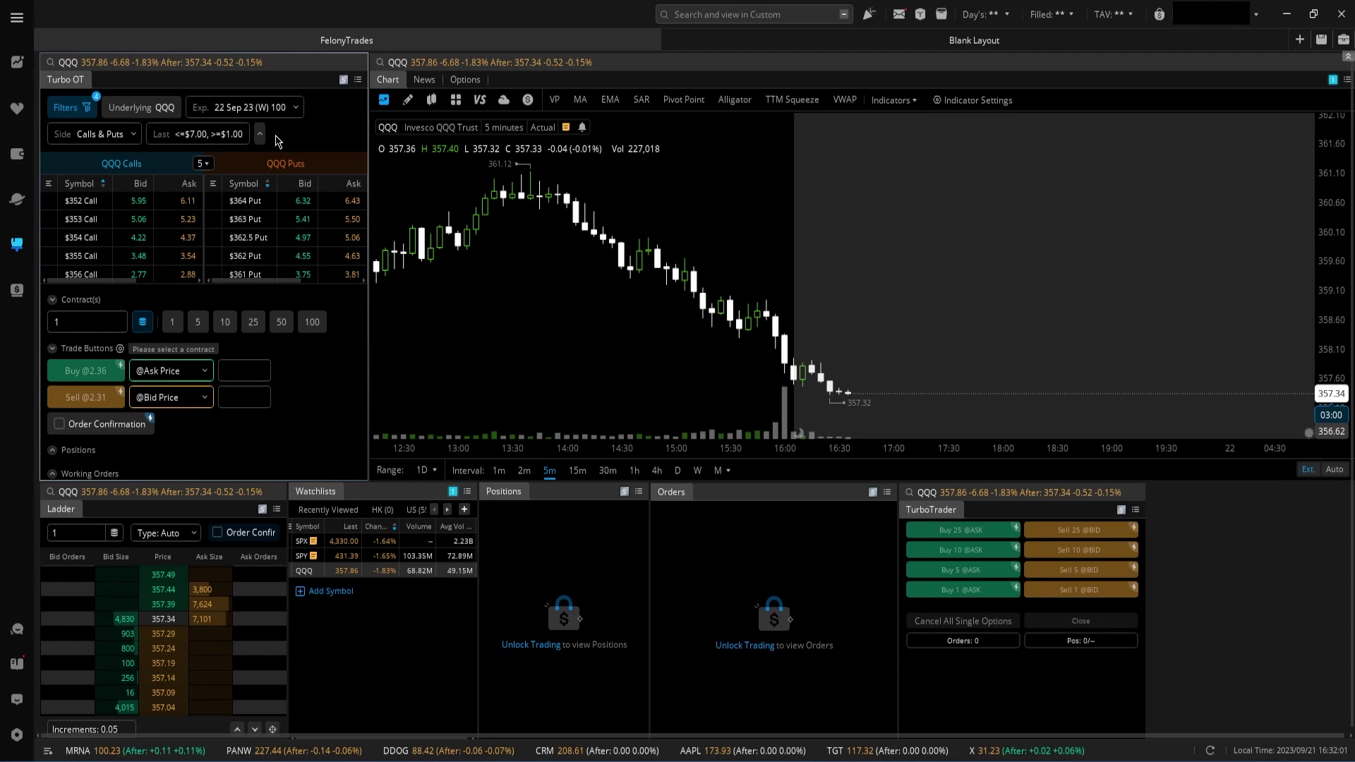
pyautogui.click(357, 558)
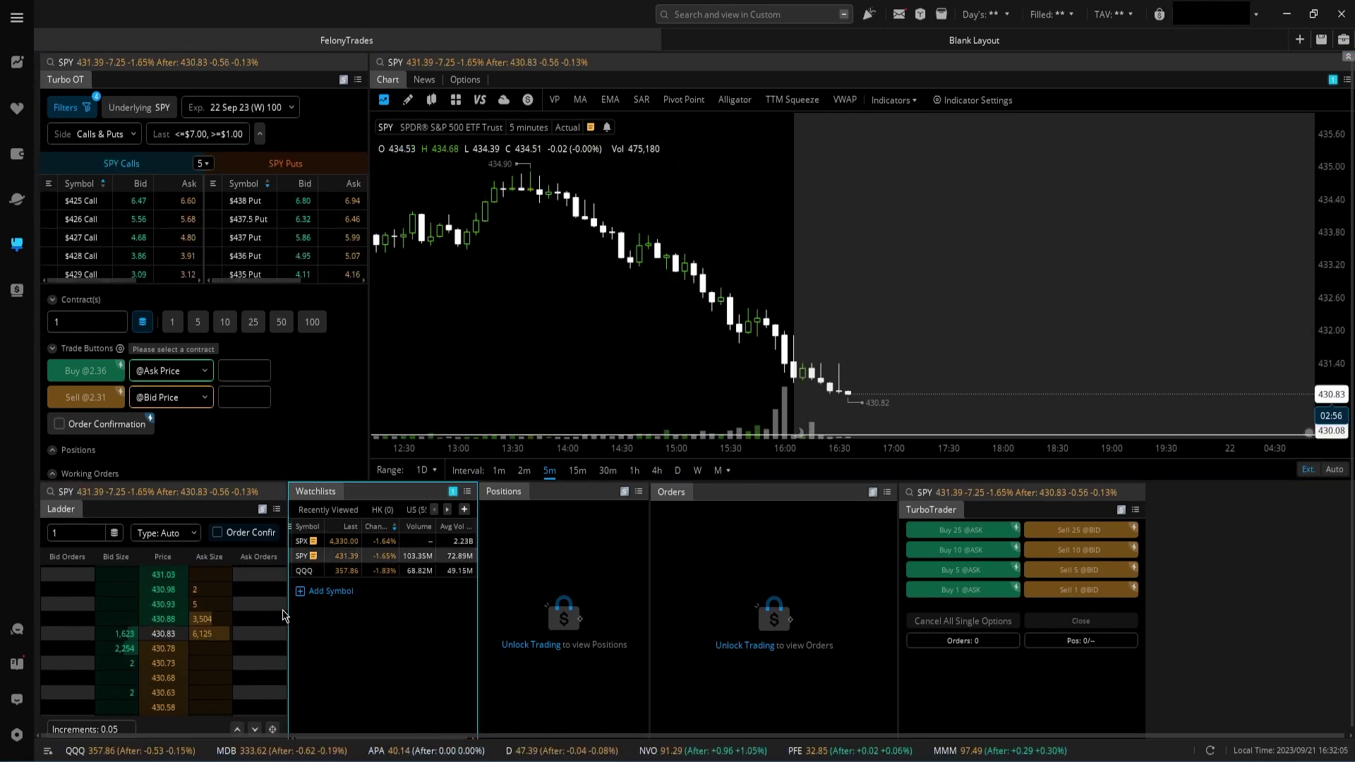
pyautogui.click(346, 570)
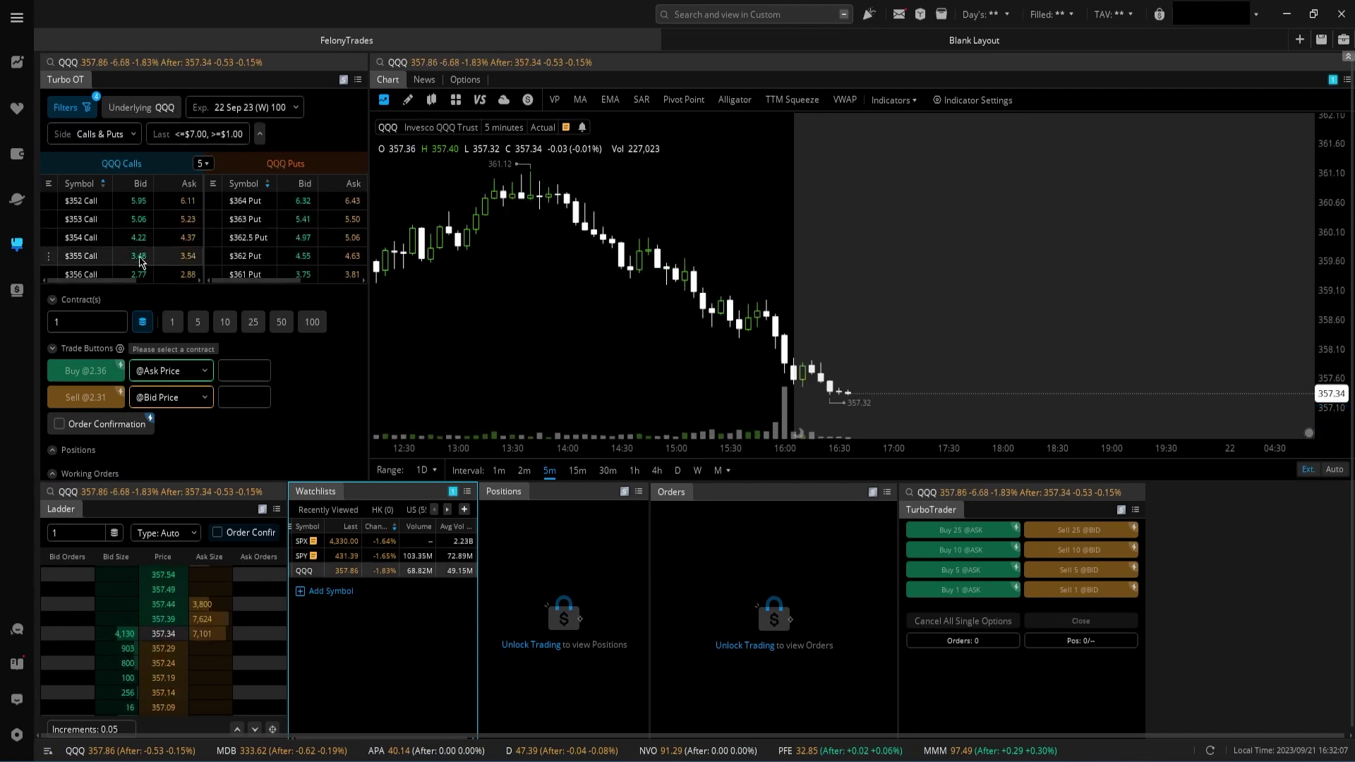
pyautogui.click(135, 220)
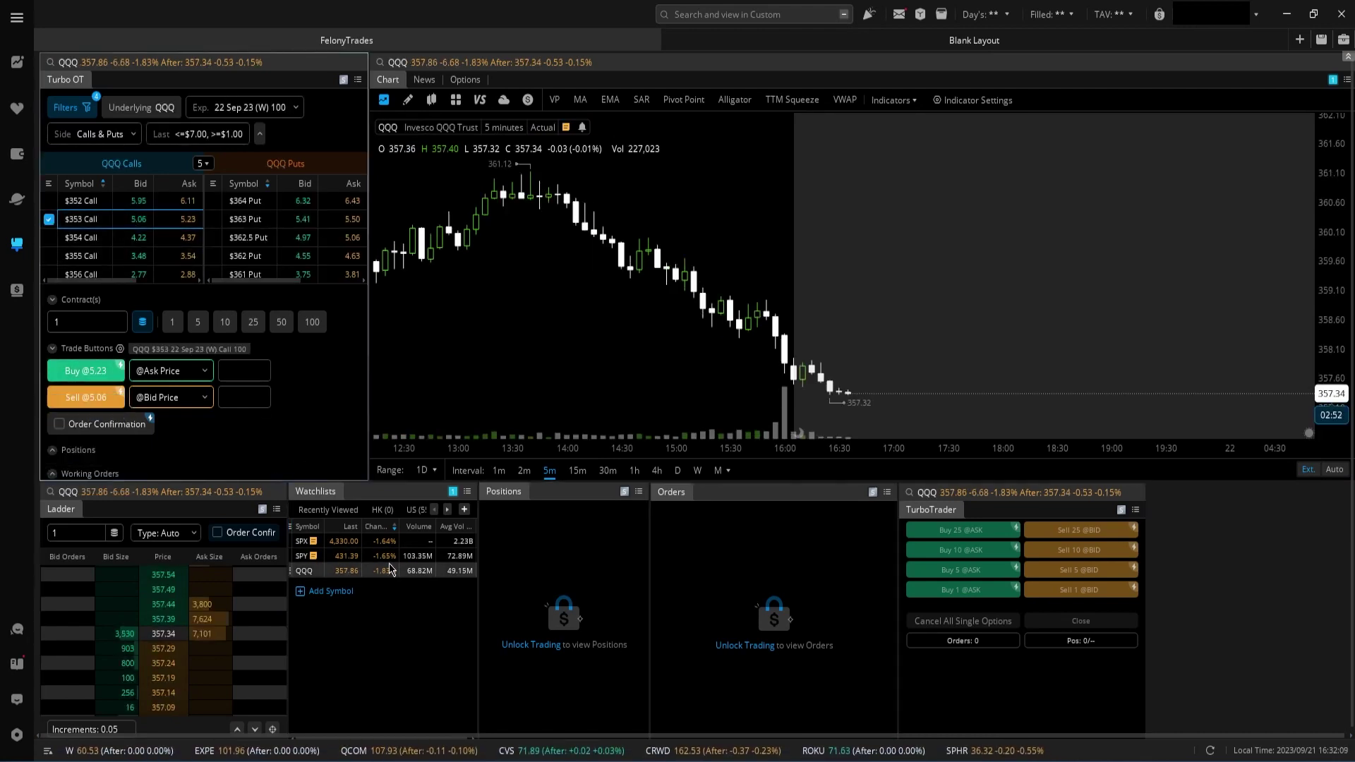
pyautogui.click(194, 372)
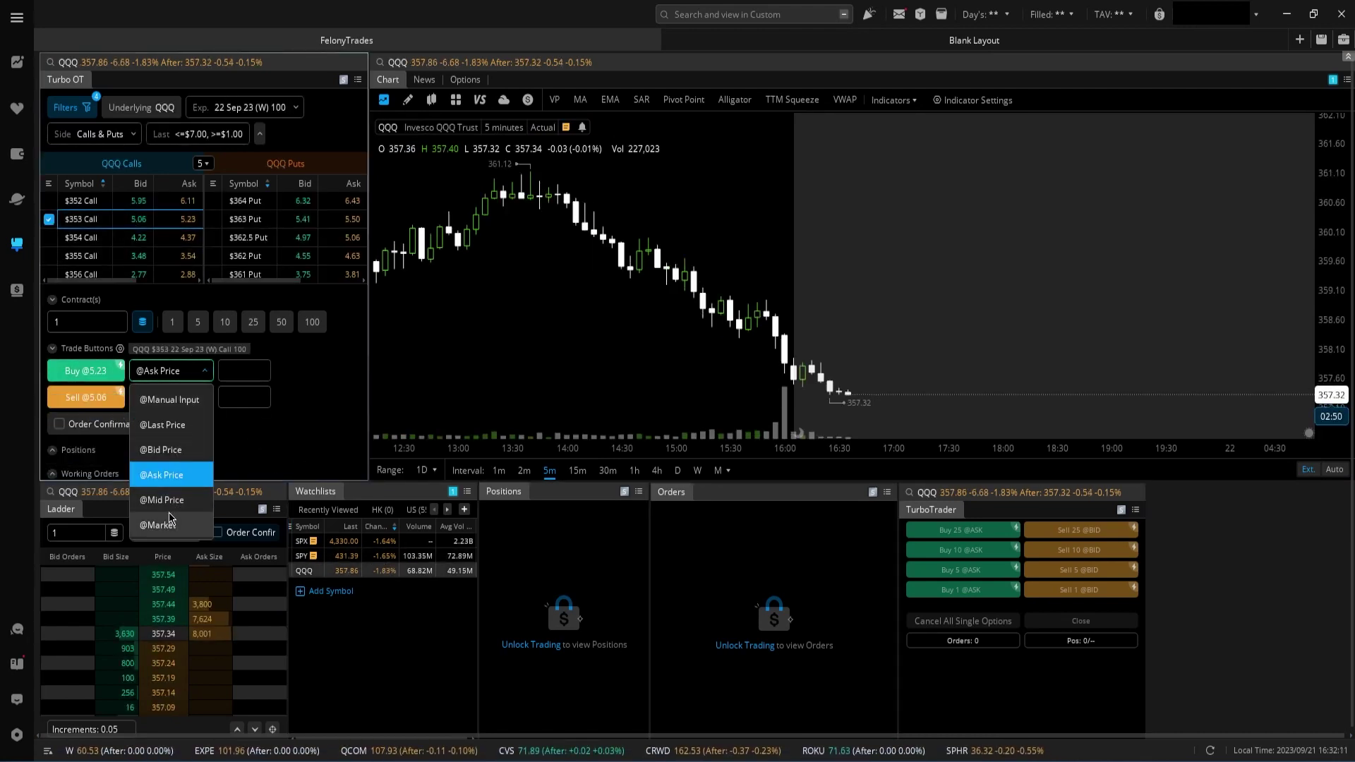
pyautogui.click(170, 523)
pyautogui.click(176, 399)
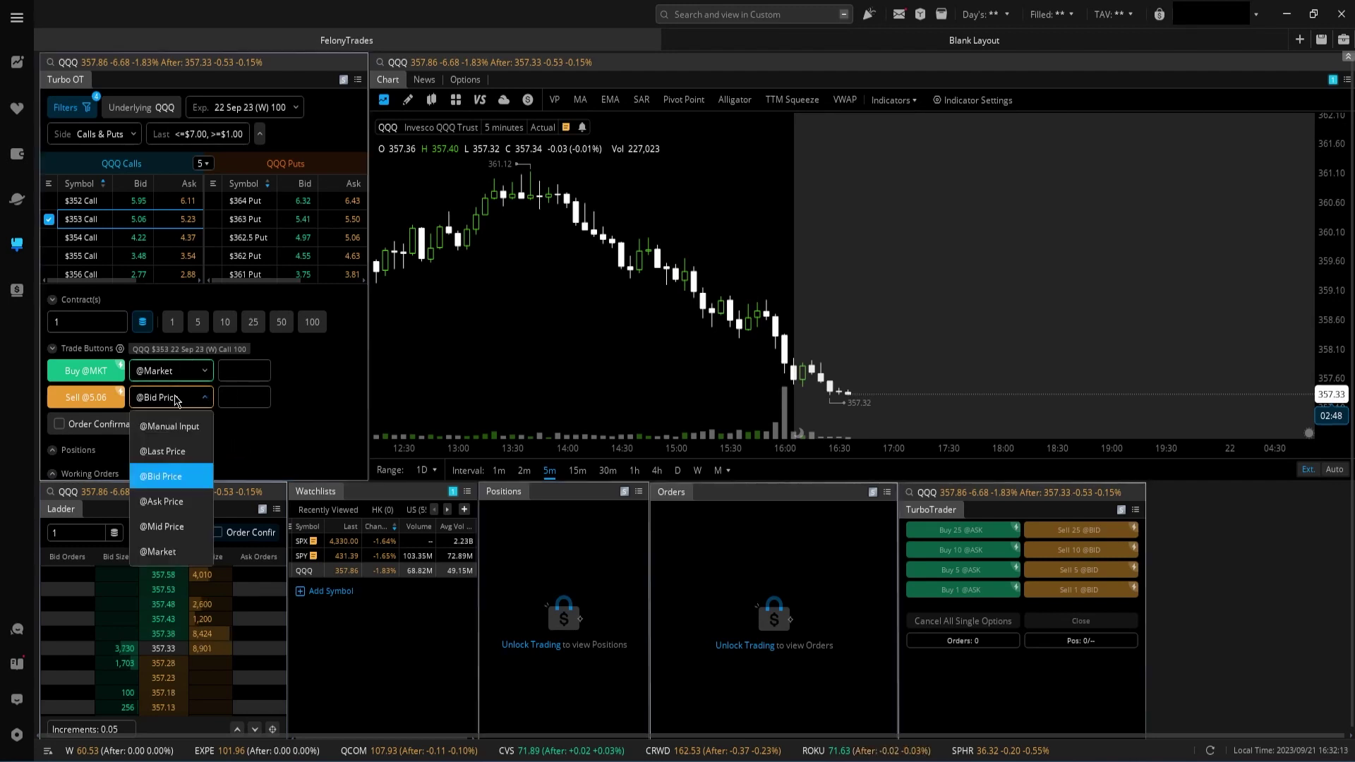
pyautogui.click(166, 501)
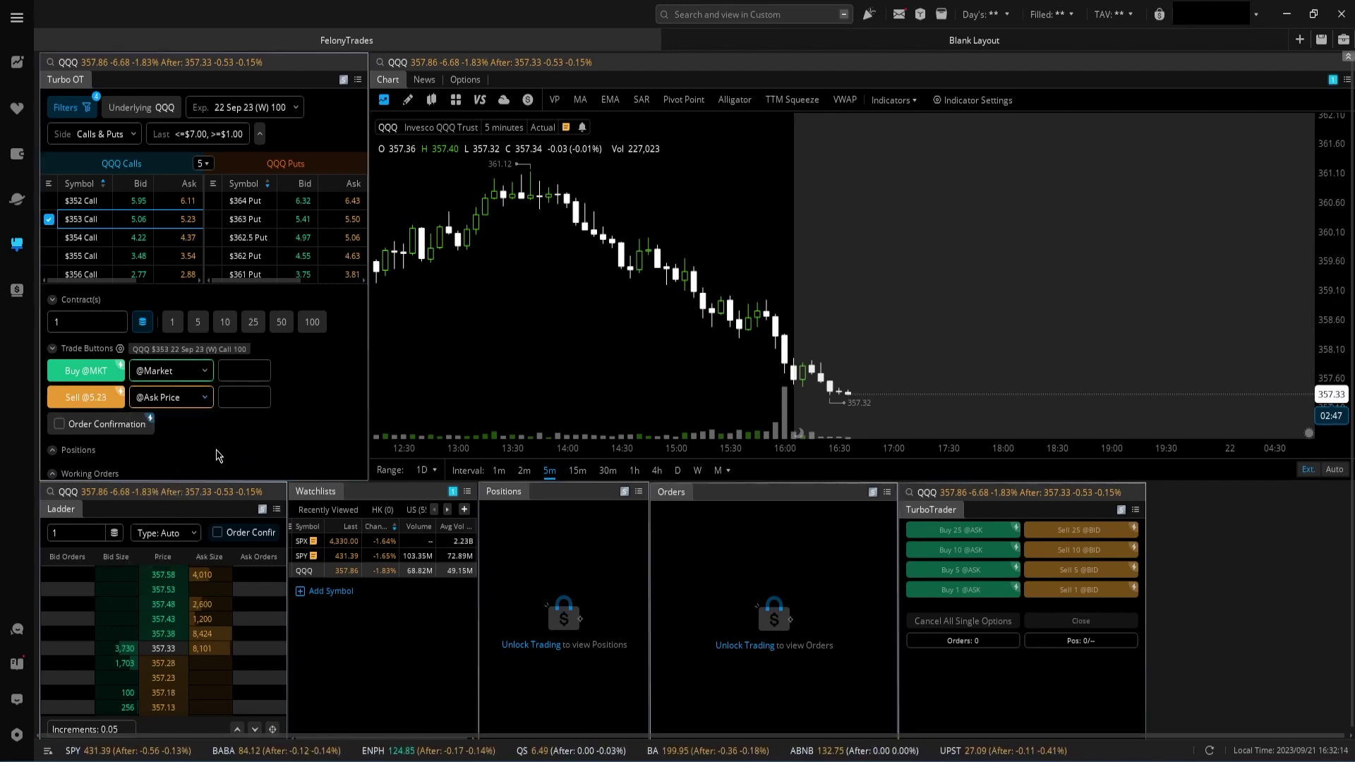
pyautogui.click(186, 381)
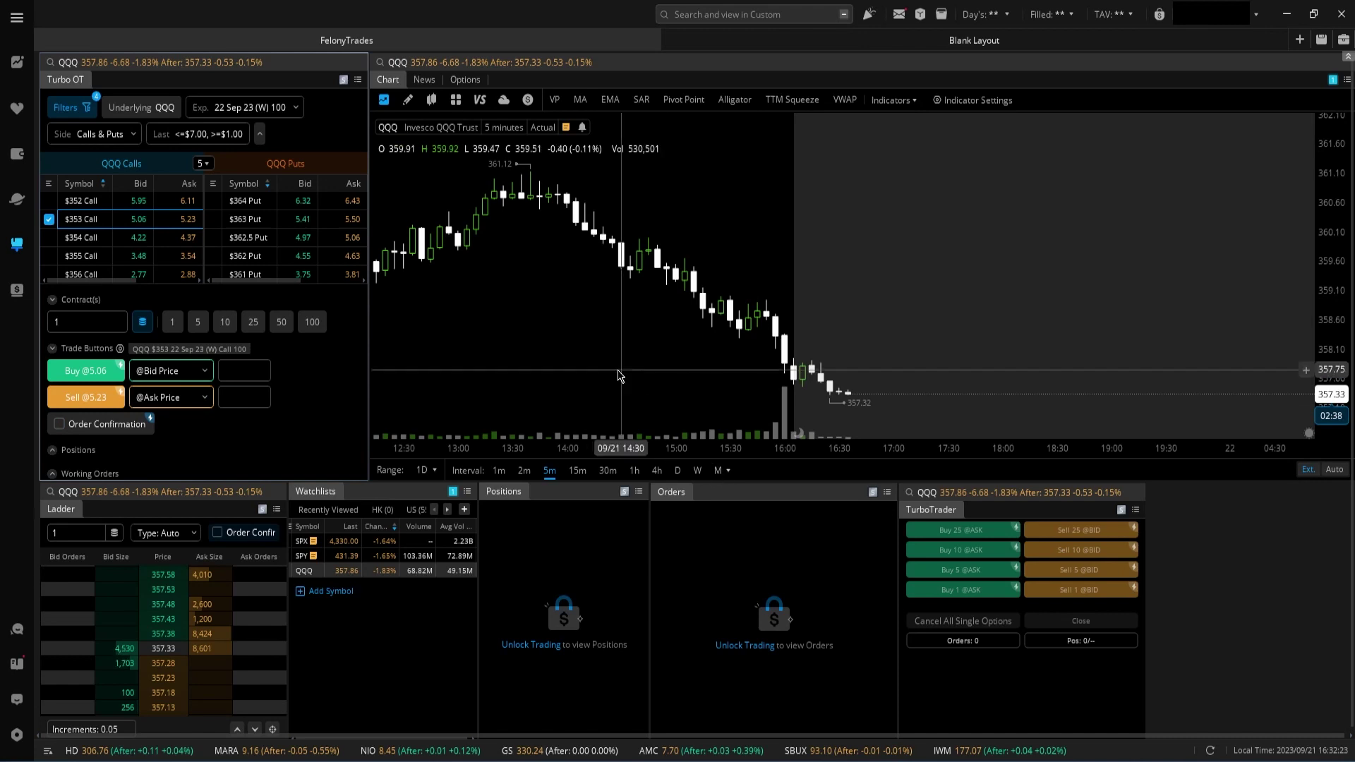
# - Browse the QQQ and SPX chains, then cancel a trial 5-contract QQQ $358 call buy at ask
pyautogui.click(465, 79)
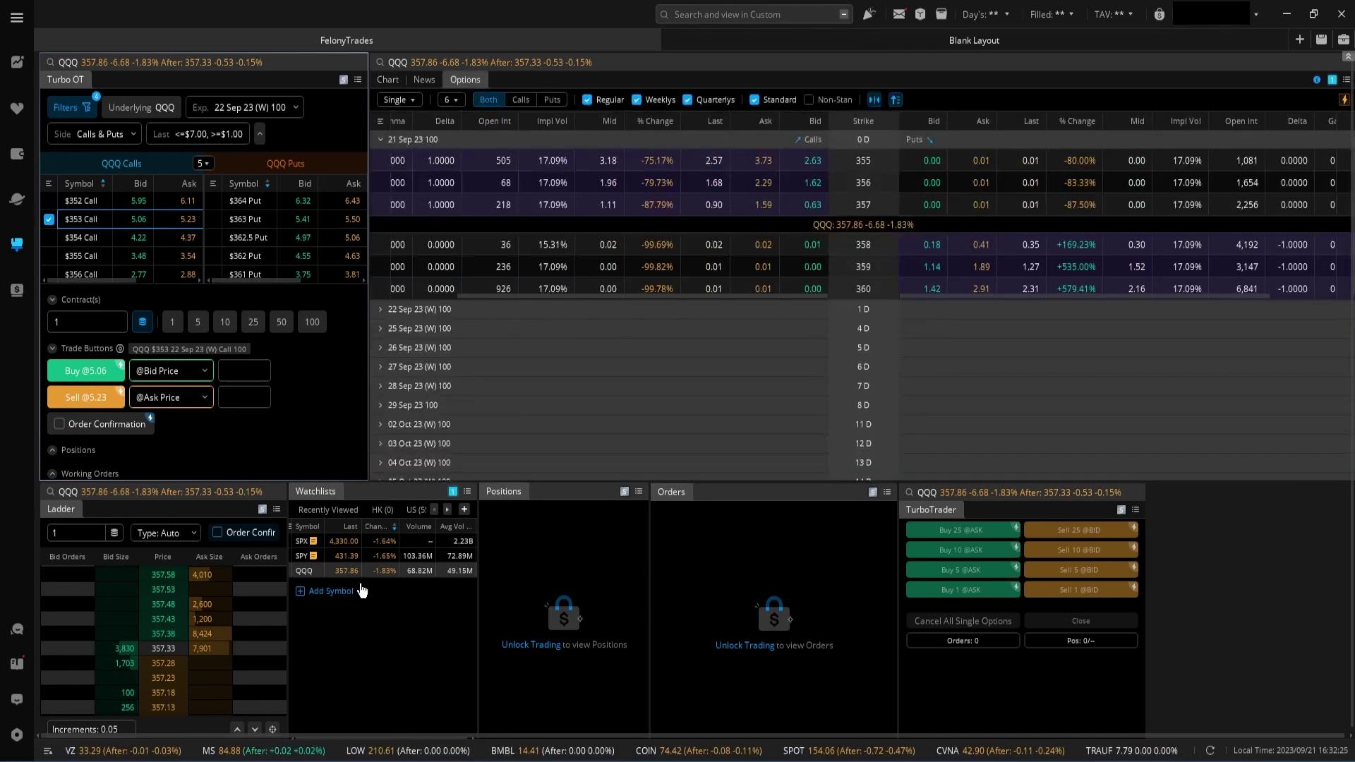
pyautogui.click(382, 548)
pyautogui.click(714, 244)
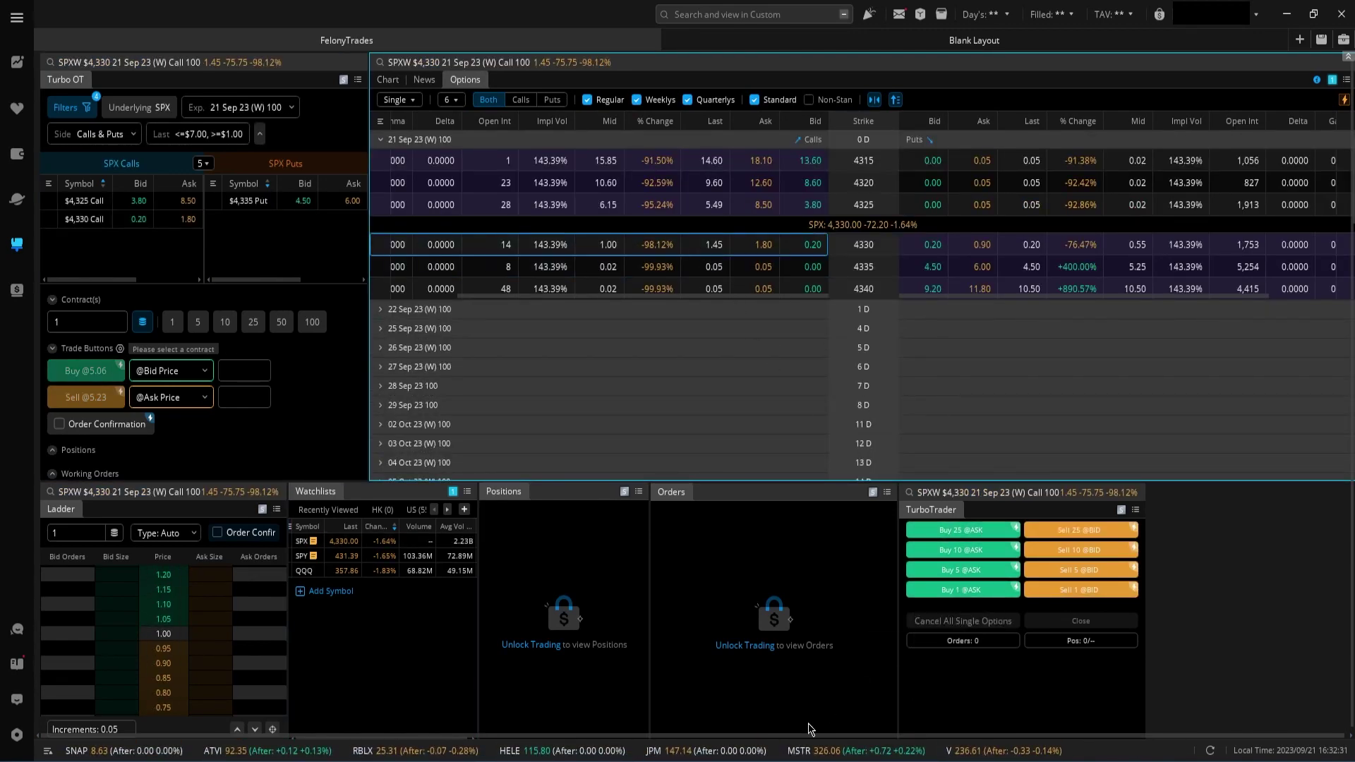
pyautogui.click(380, 571)
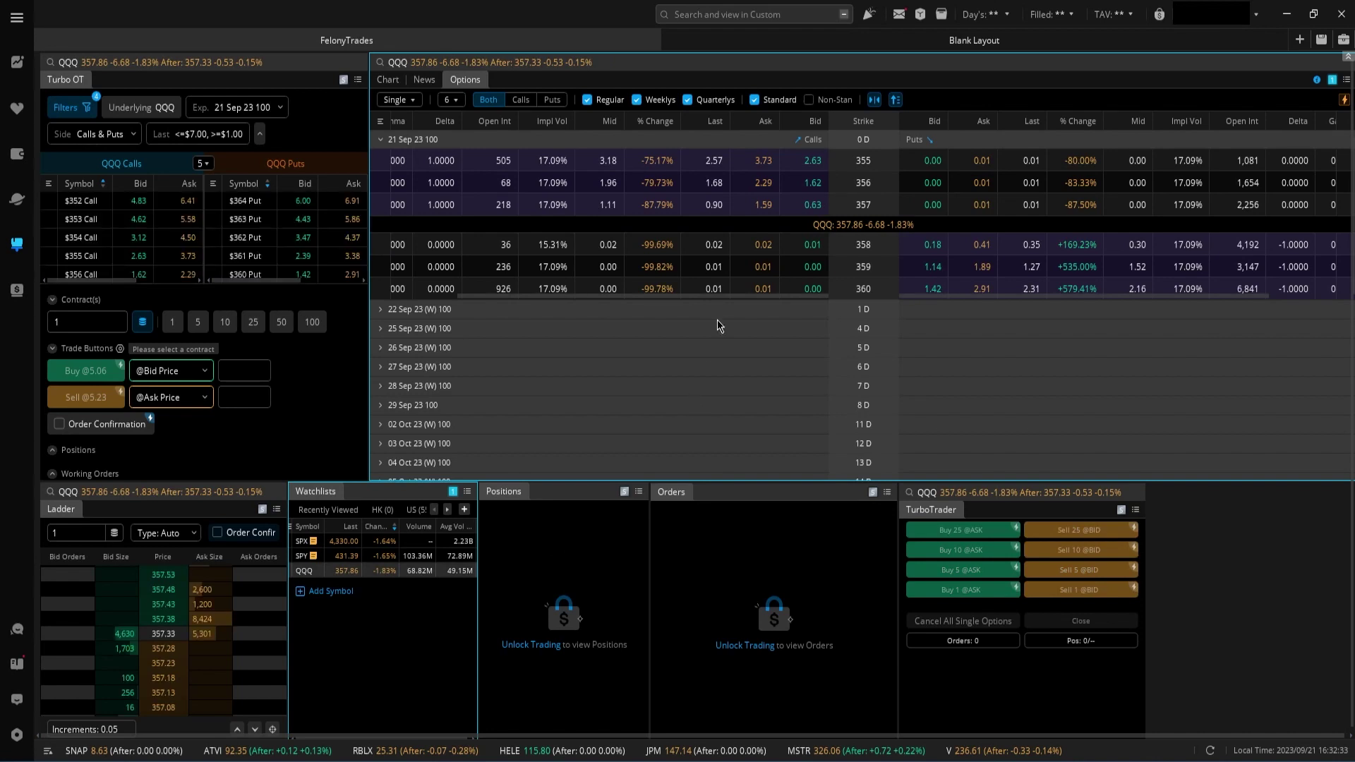
pyautogui.click(694, 248)
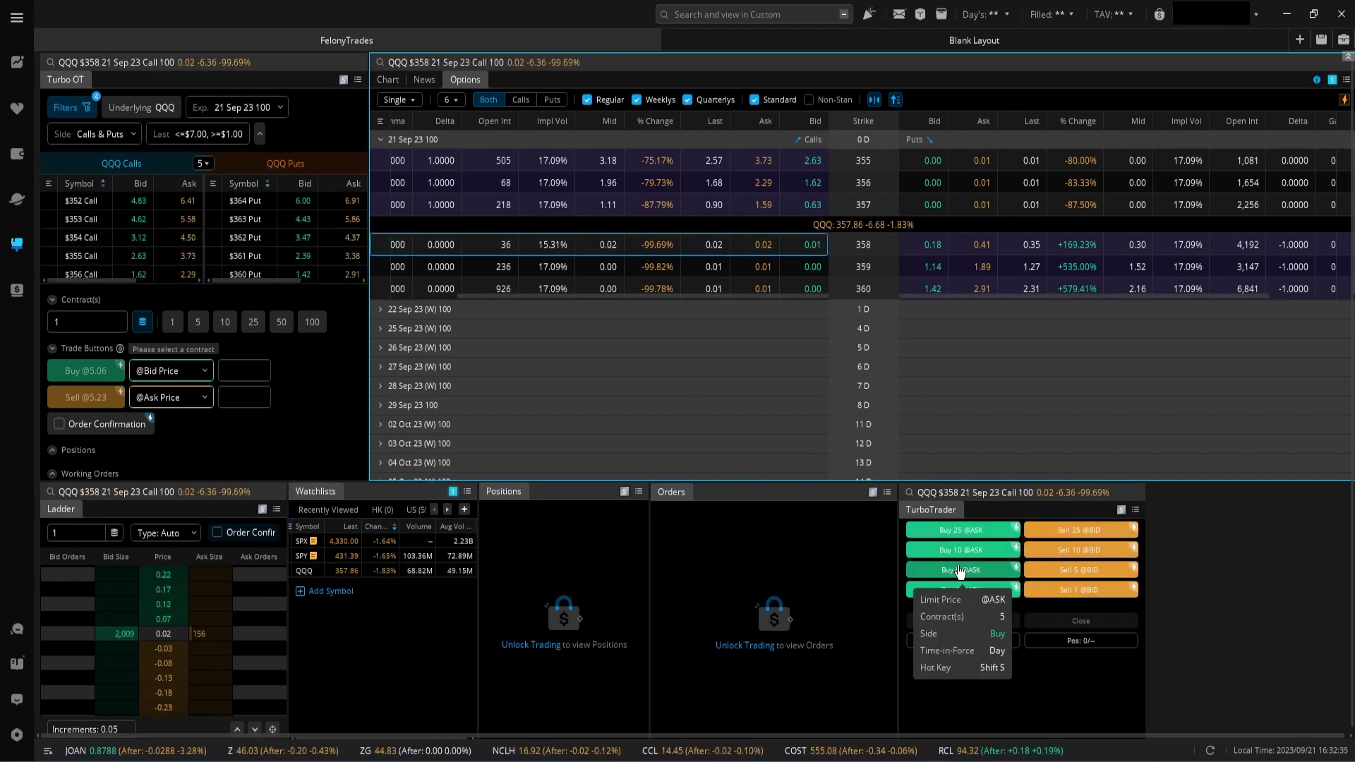
pyautogui.click(962, 571)
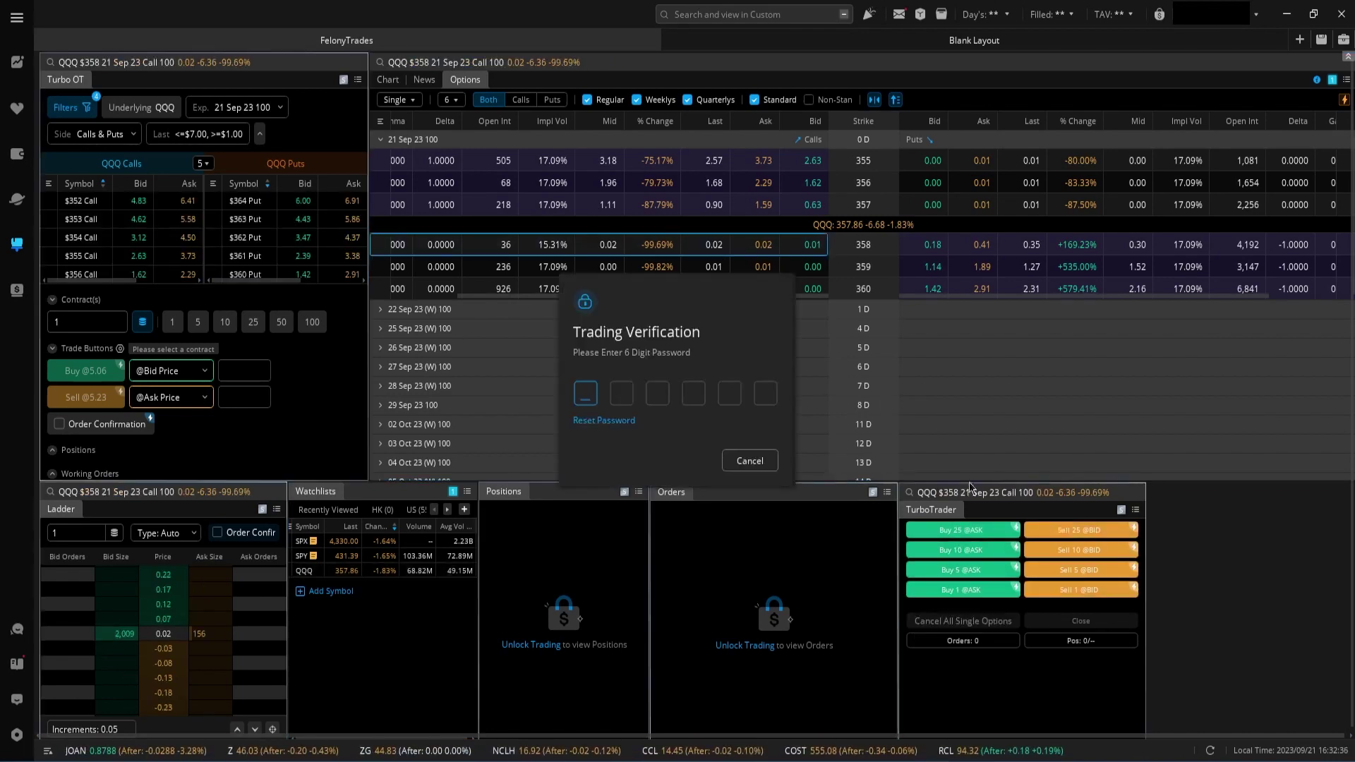
pyautogui.click(751, 460)
# - Switch to SPY, select the $433 22 Sep call, and cancel a trial 1-contract buy at ask
pyautogui.click(331, 557)
pyautogui.click(759, 286)
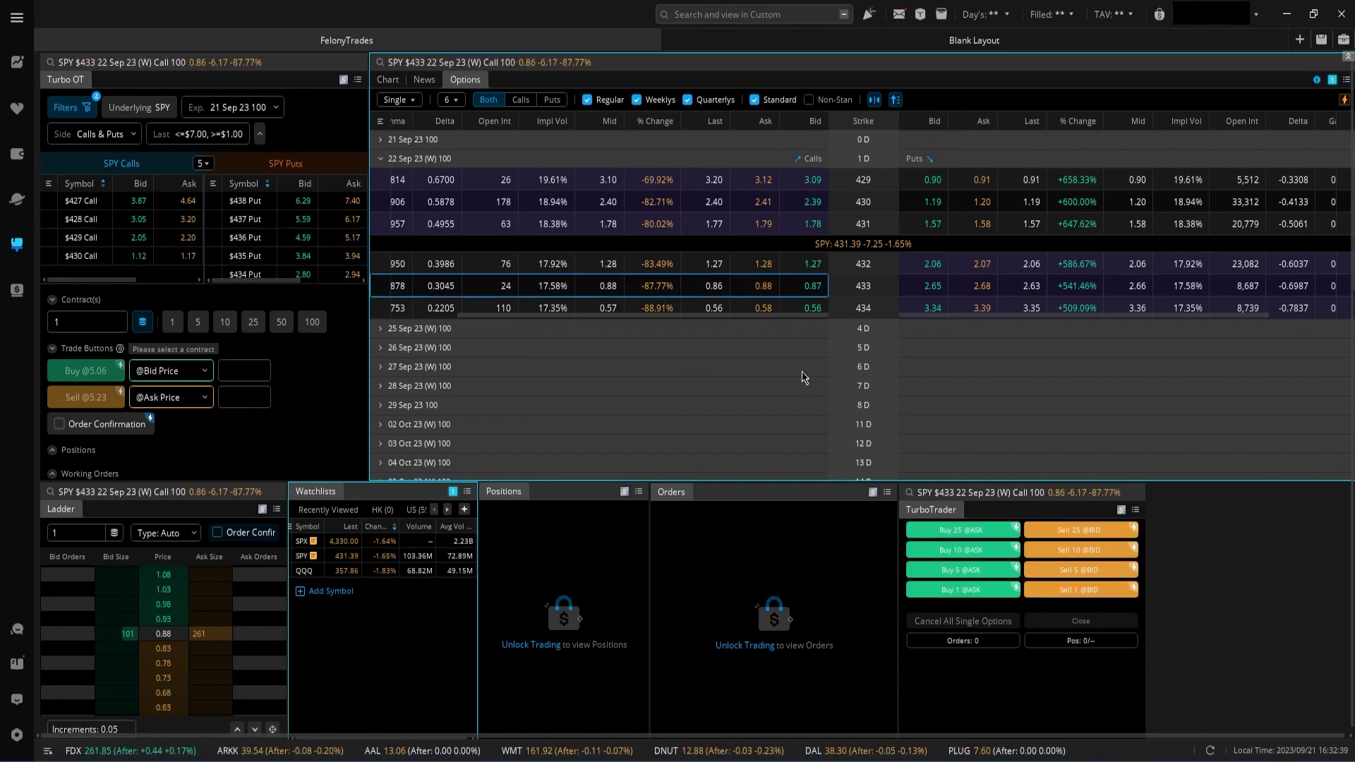
pyautogui.click(943, 592)
pyautogui.click(748, 464)
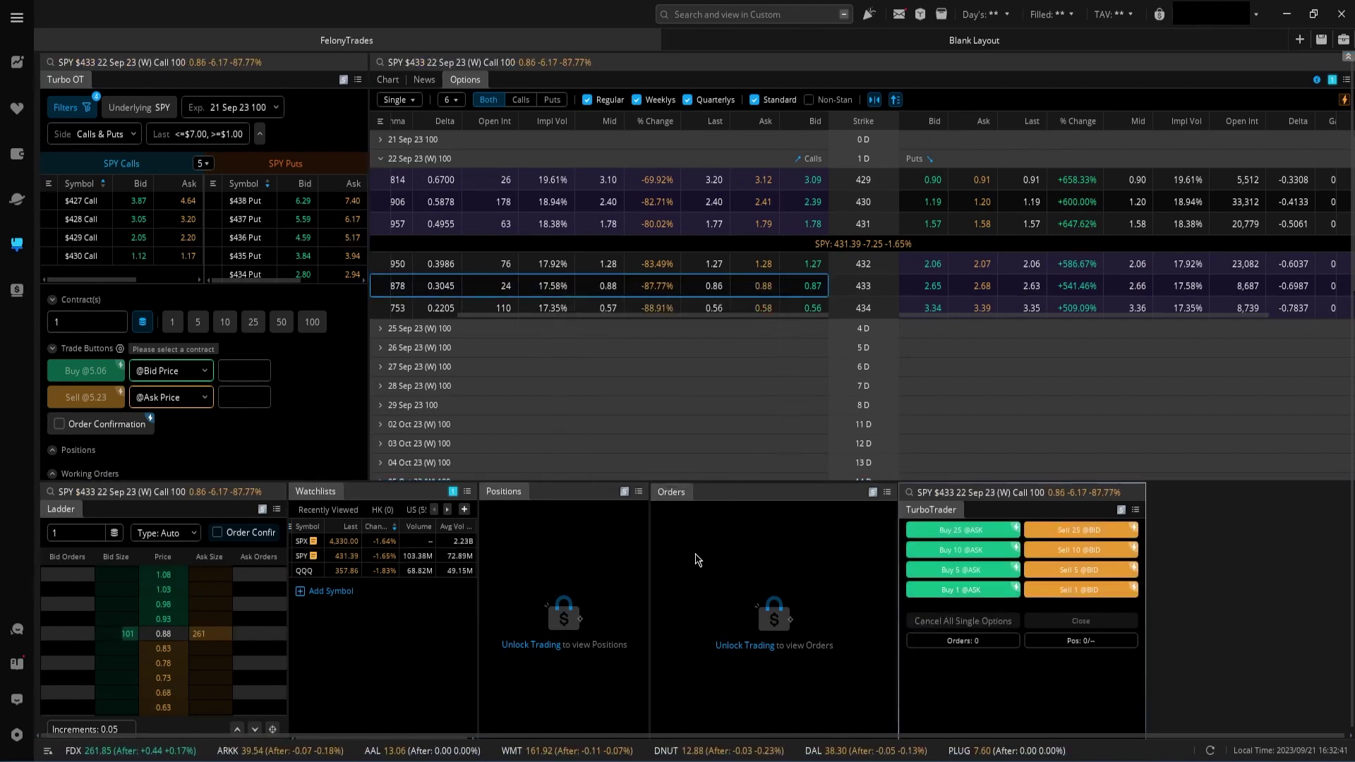
pyautogui.click(429, 675)
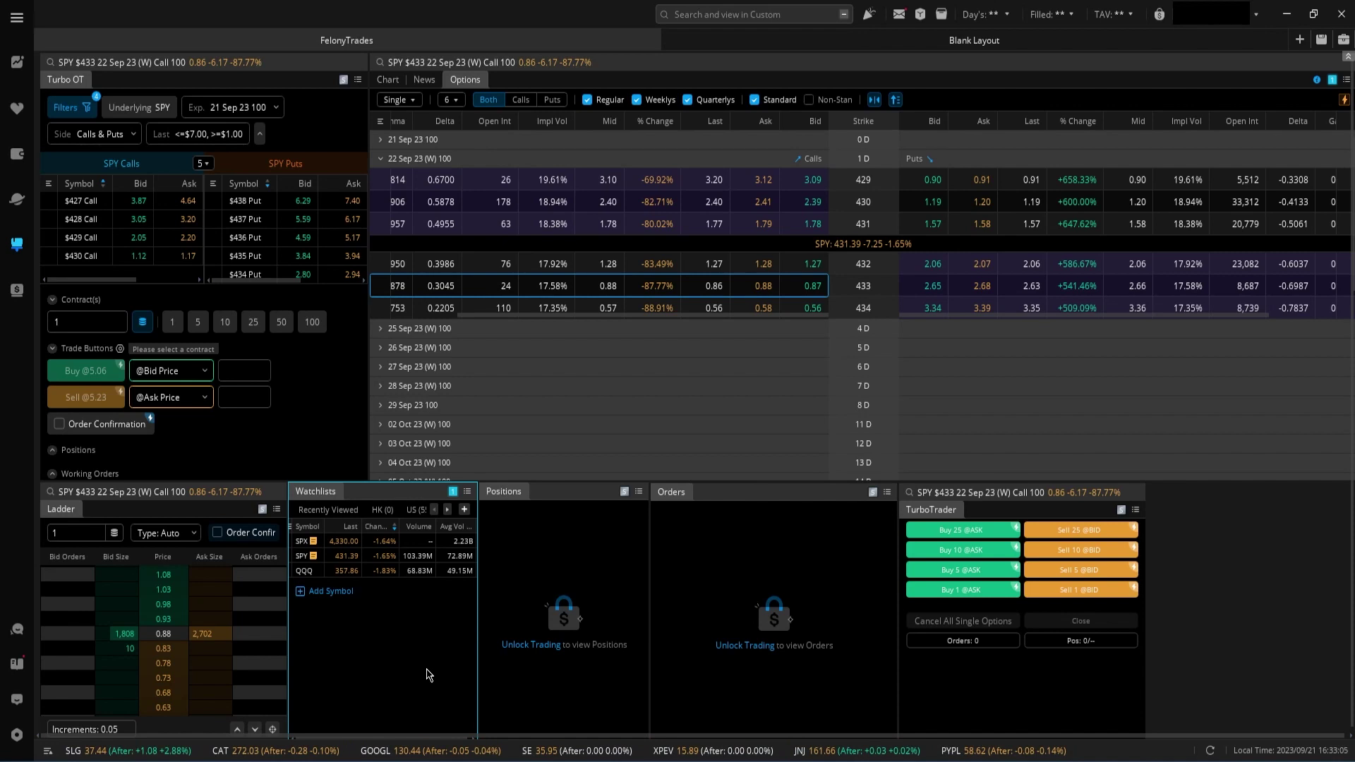
pyautogui.rightClick(301, 81)
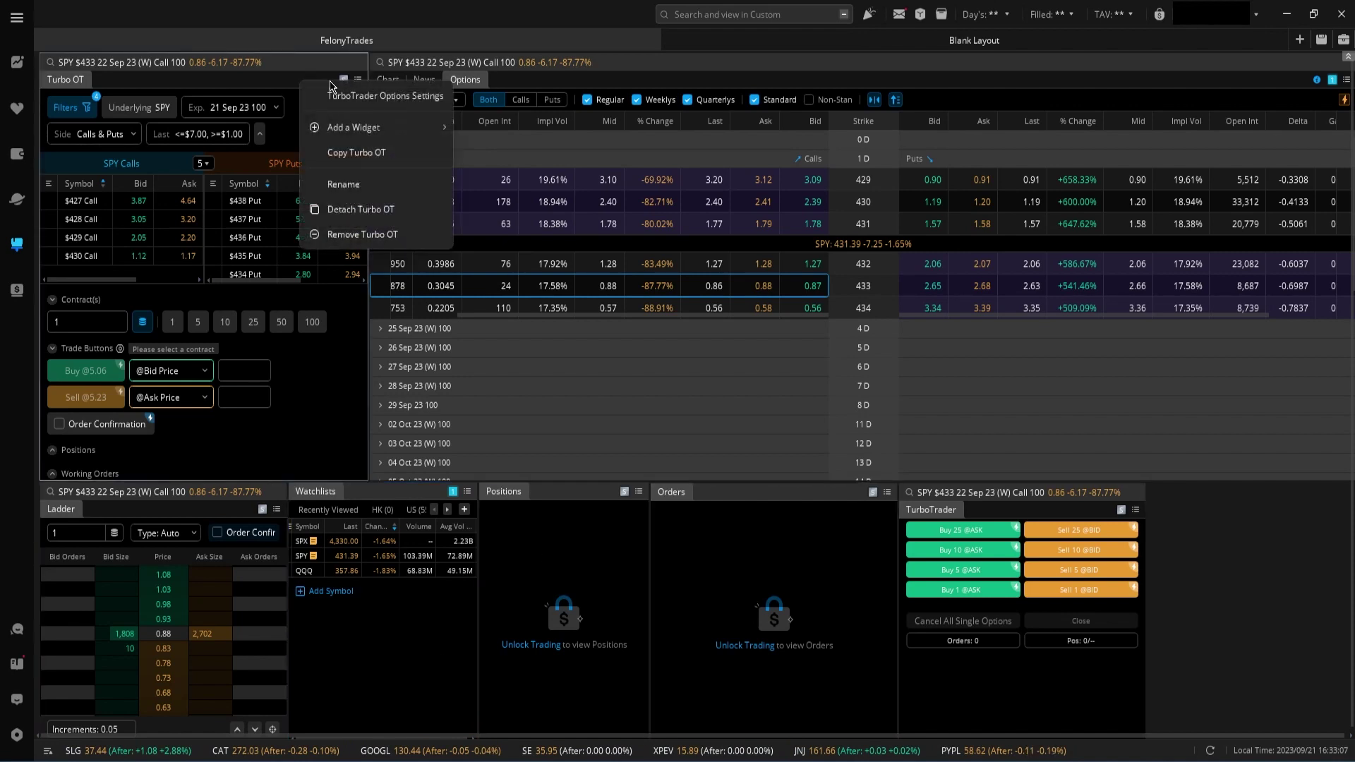
pyautogui.click(337, 95)
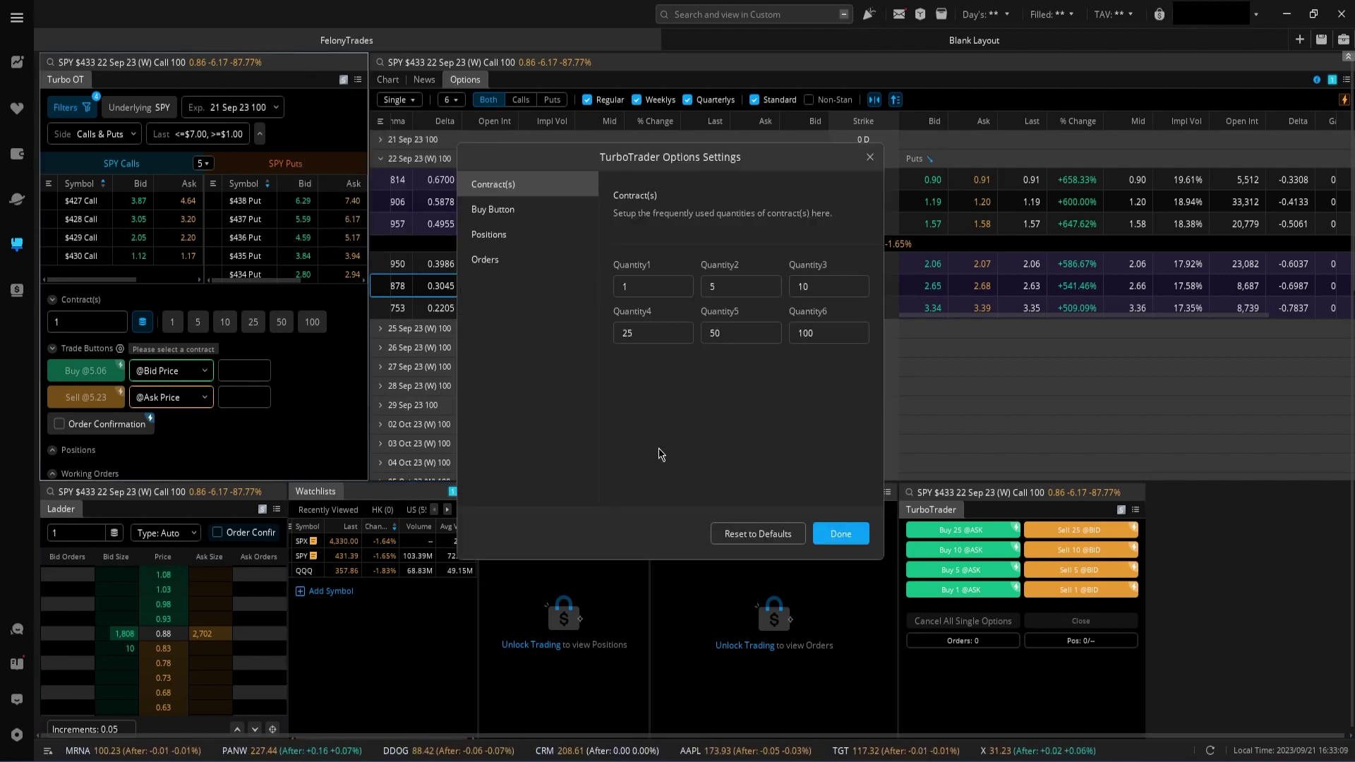
pyautogui.click(523, 211)
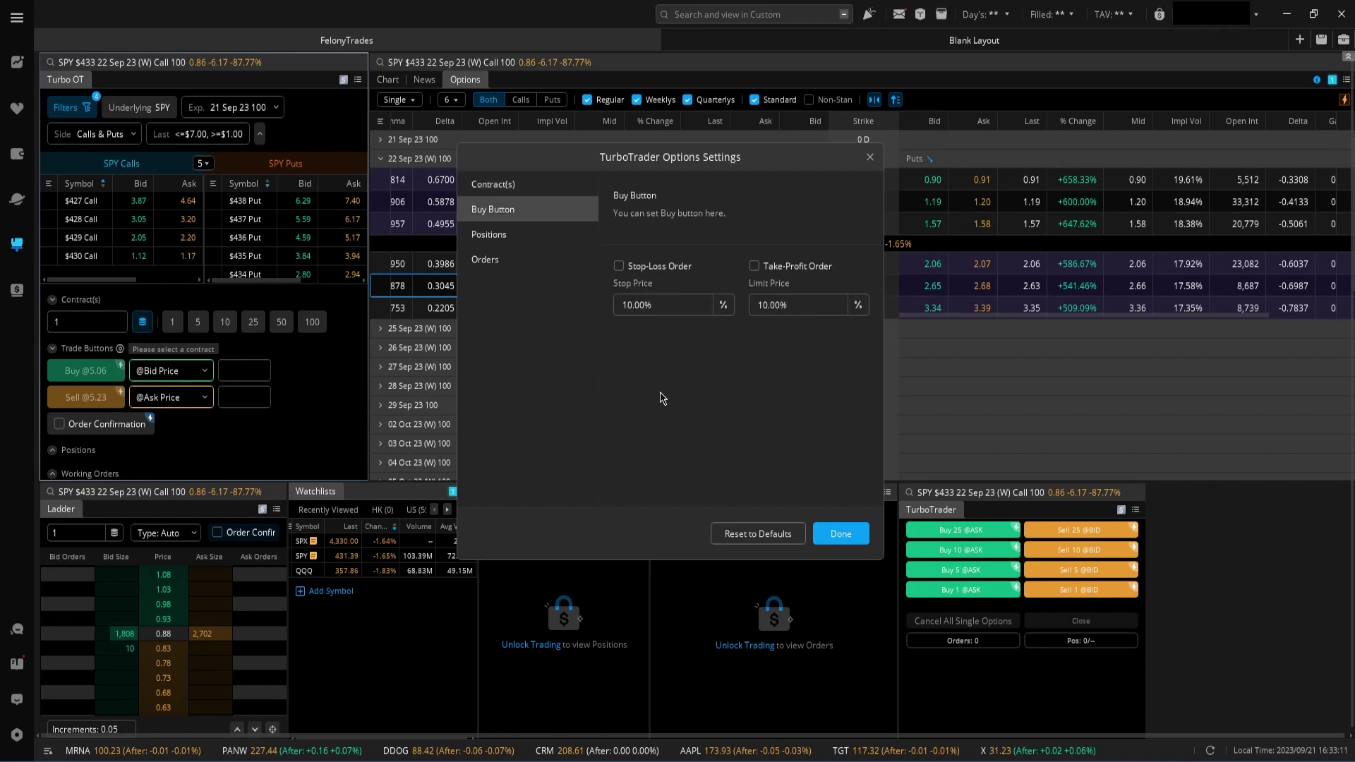
pyautogui.click(619, 266)
pyautogui.click(754, 266)
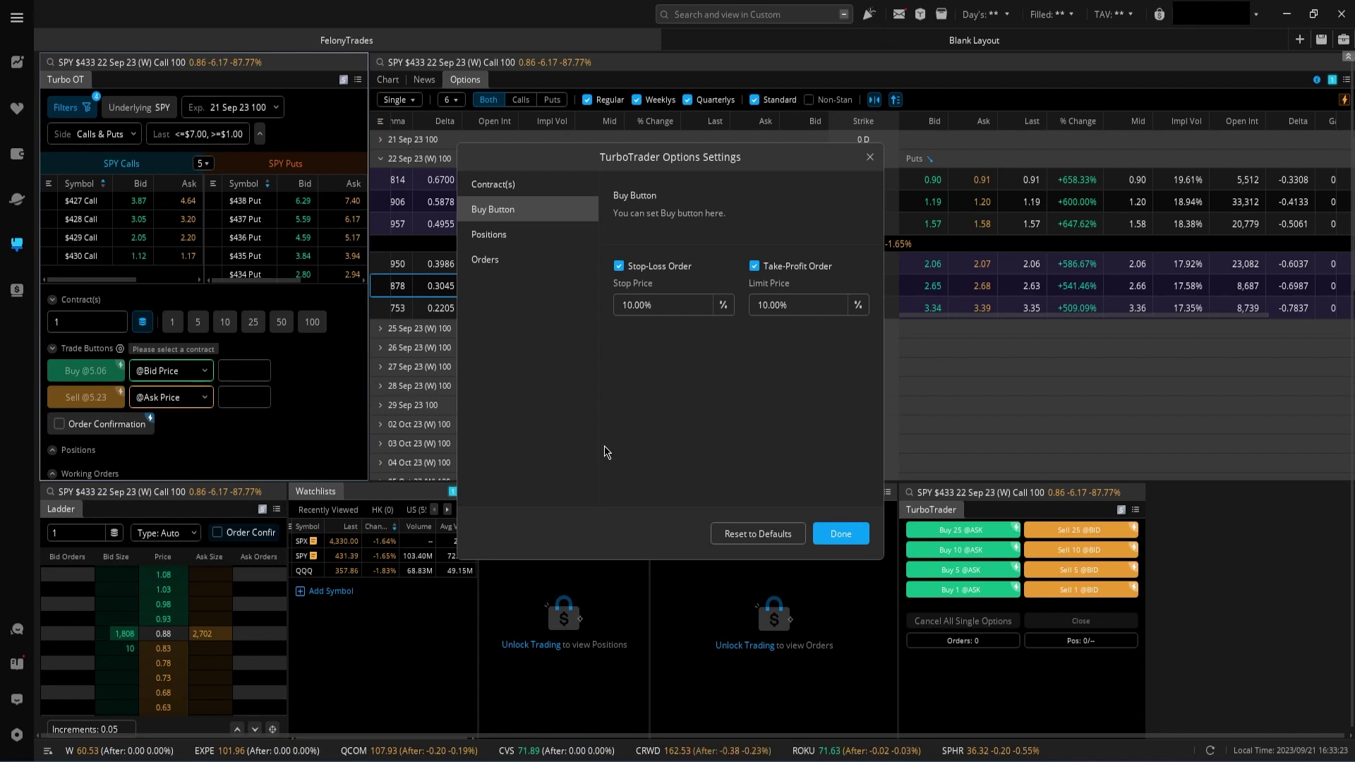
pyautogui.click(620, 267)
pyautogui.click(620, 267)
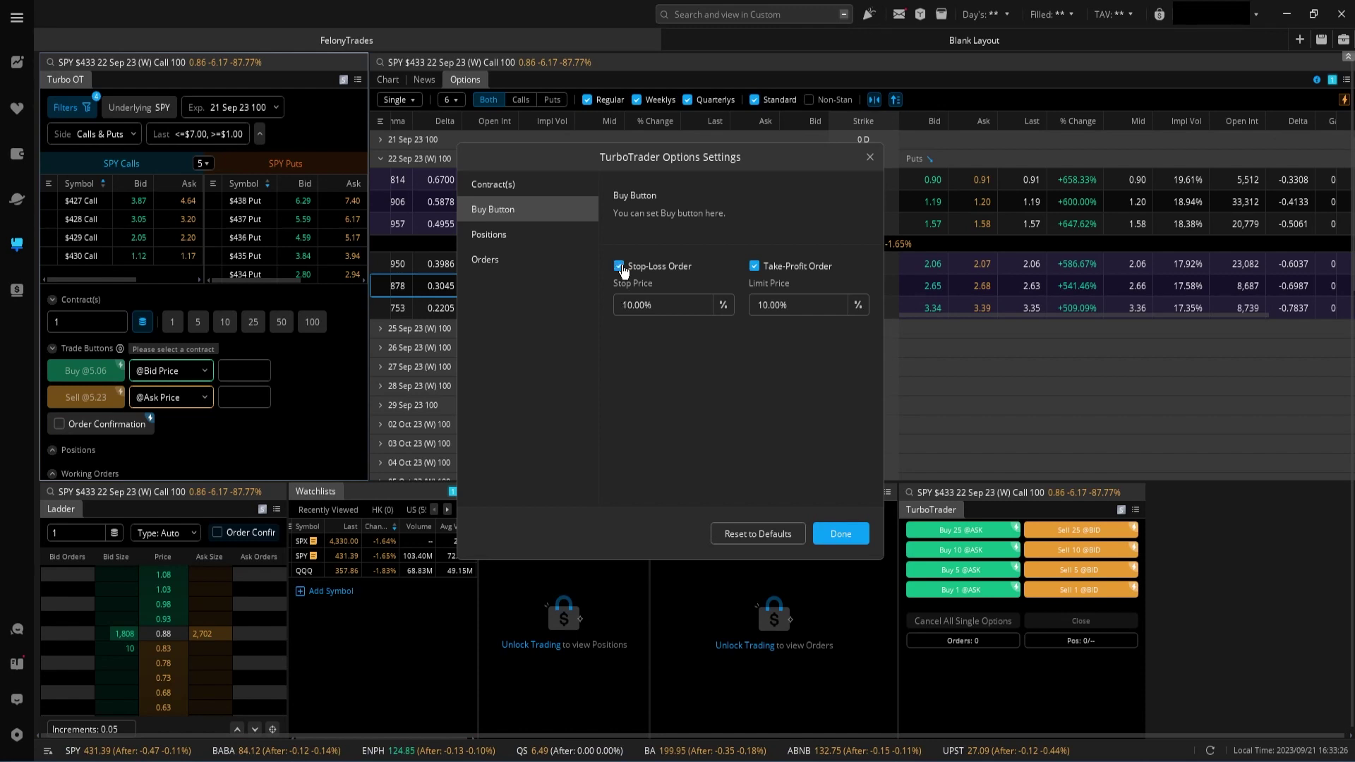
pyautogui.click(756, 268)
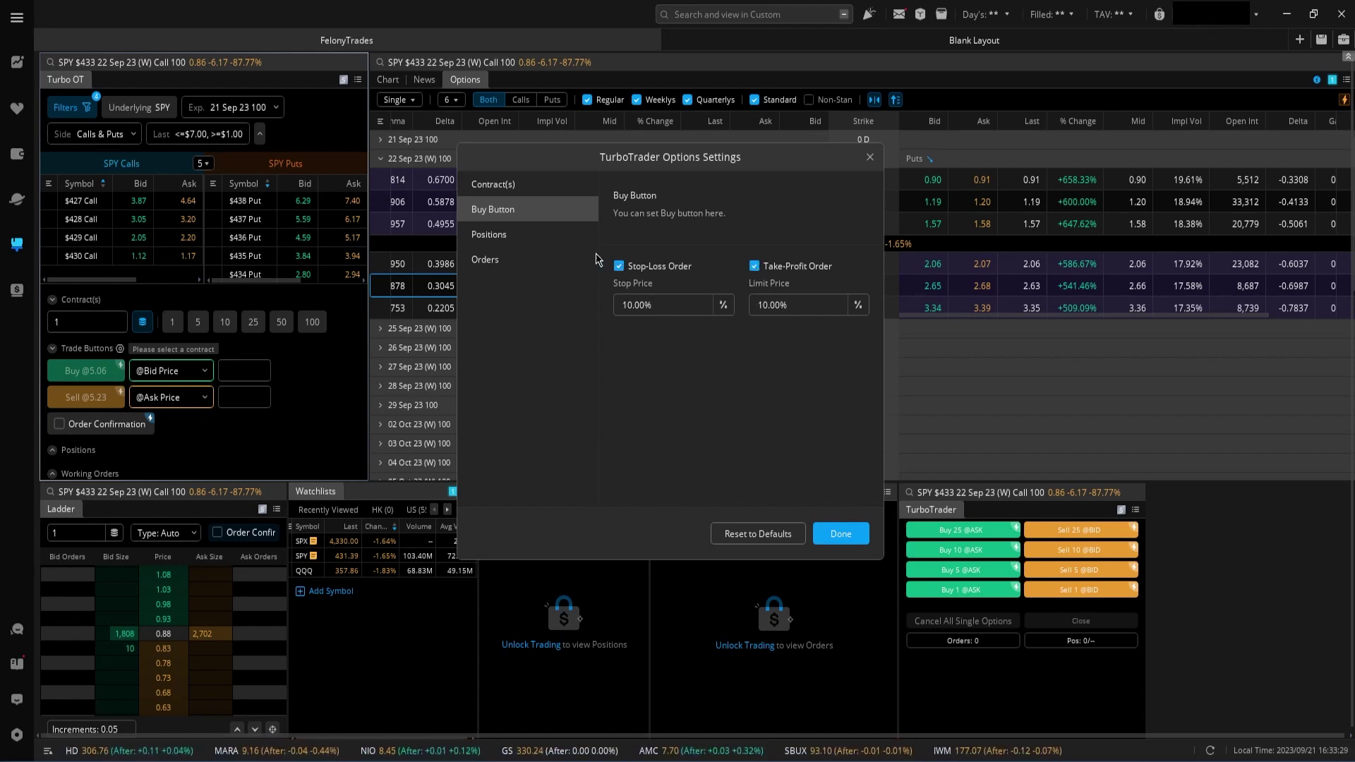
pyautogui.click(543, 234)
pyautogui.click(700, 288)
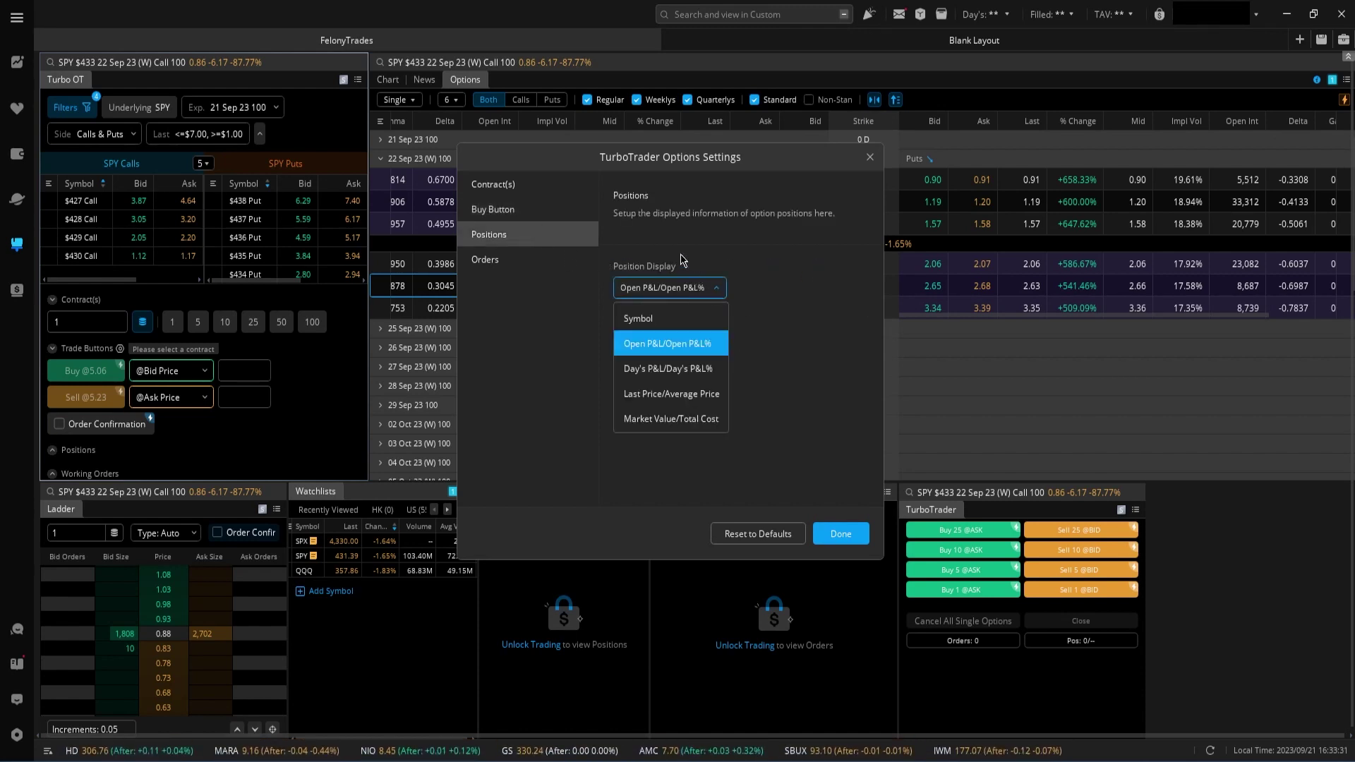
pyautogui.click(793, 374)
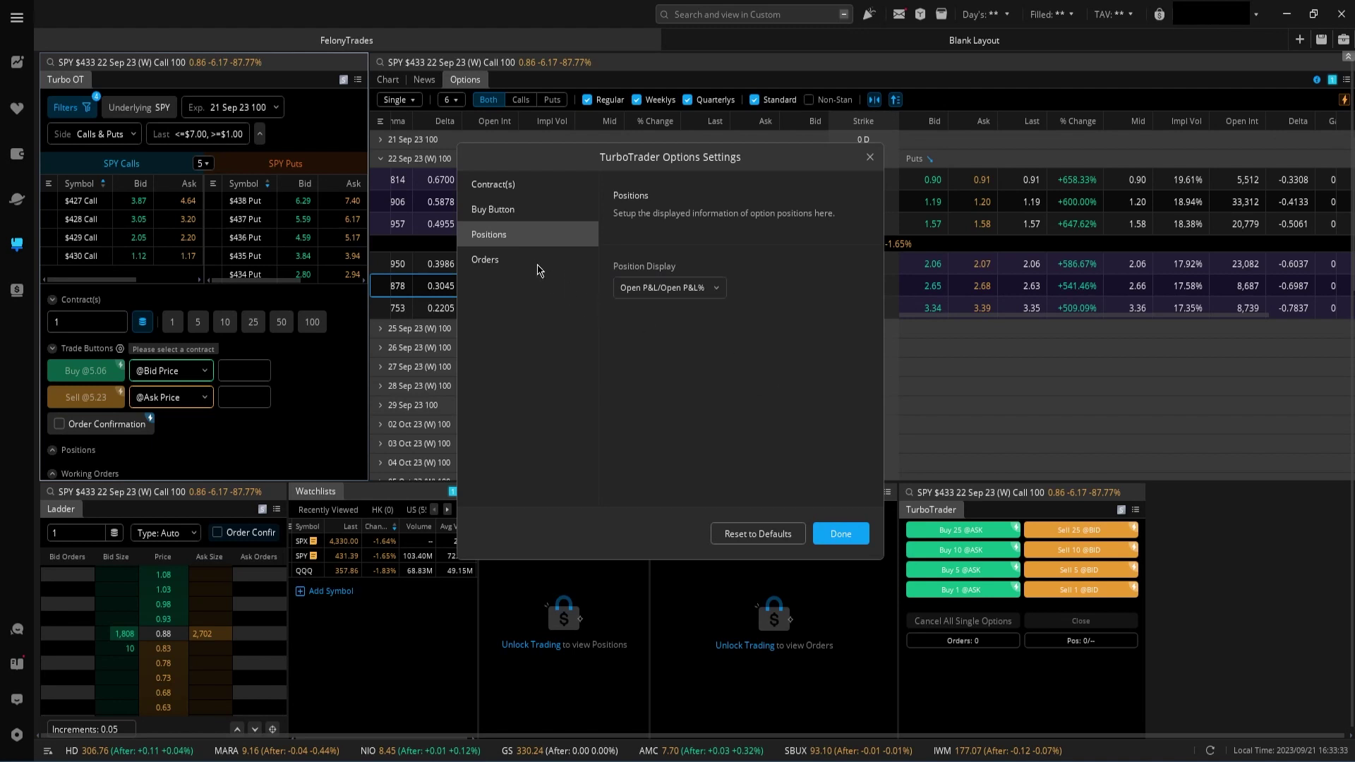
pyautogui.click(539, 260)
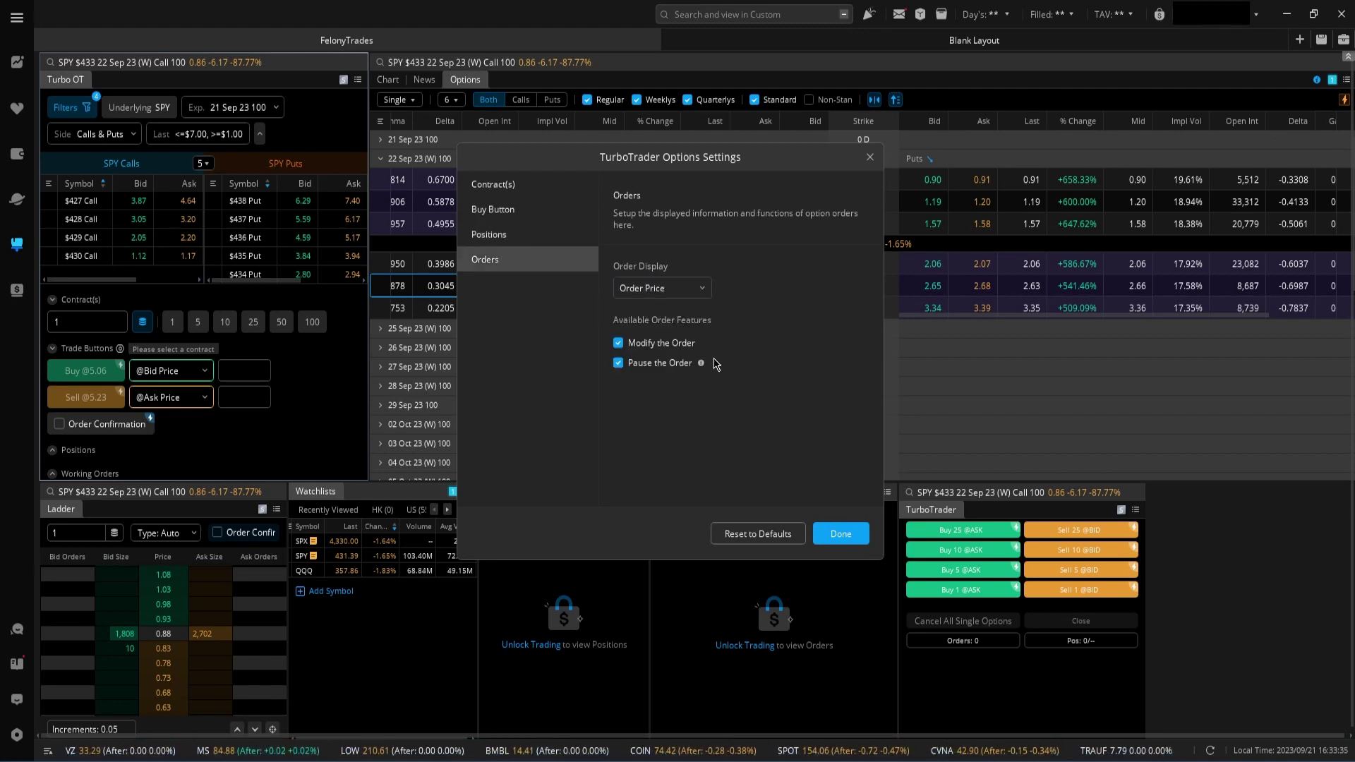
pyautogui.click(870, 156)
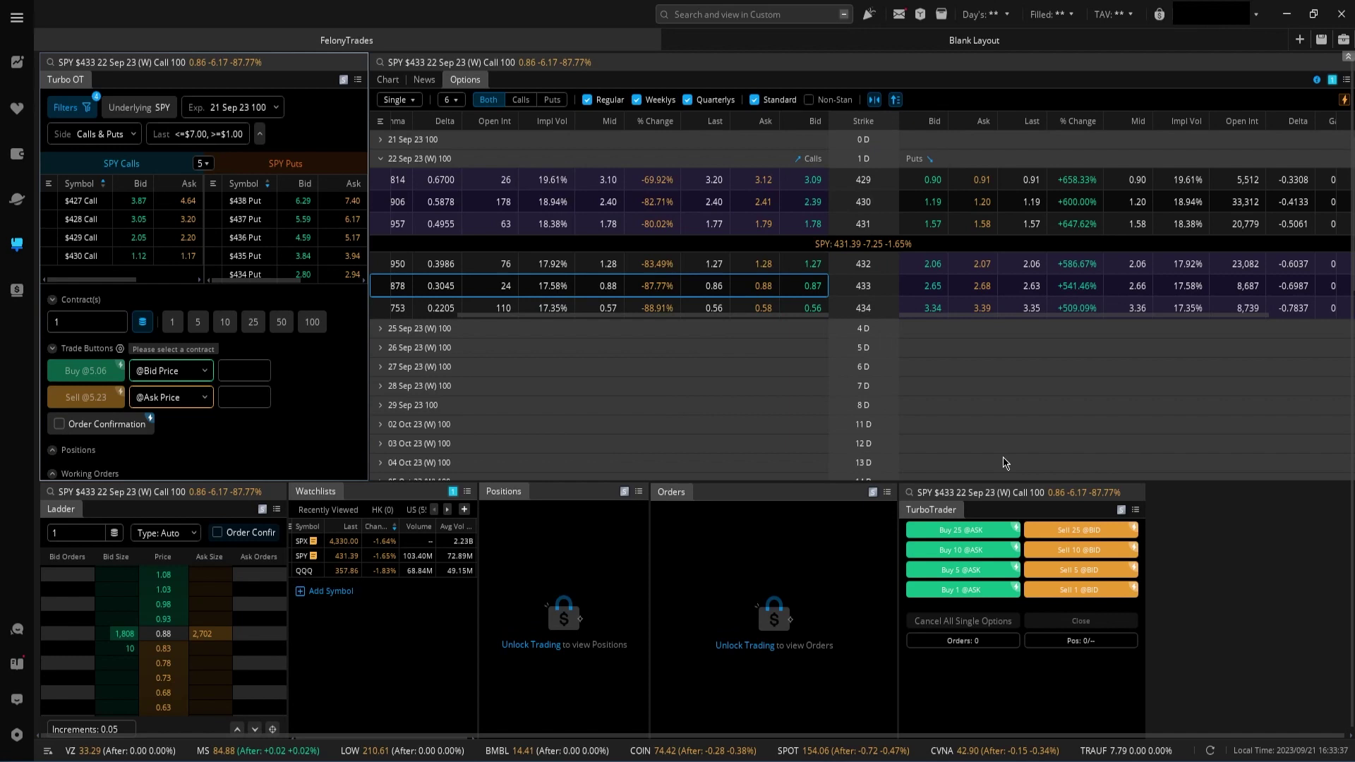
# - Create a custom TurboTrader buy button named 'YT bideo' that applies to options
pyautogui.click(1122, 510)
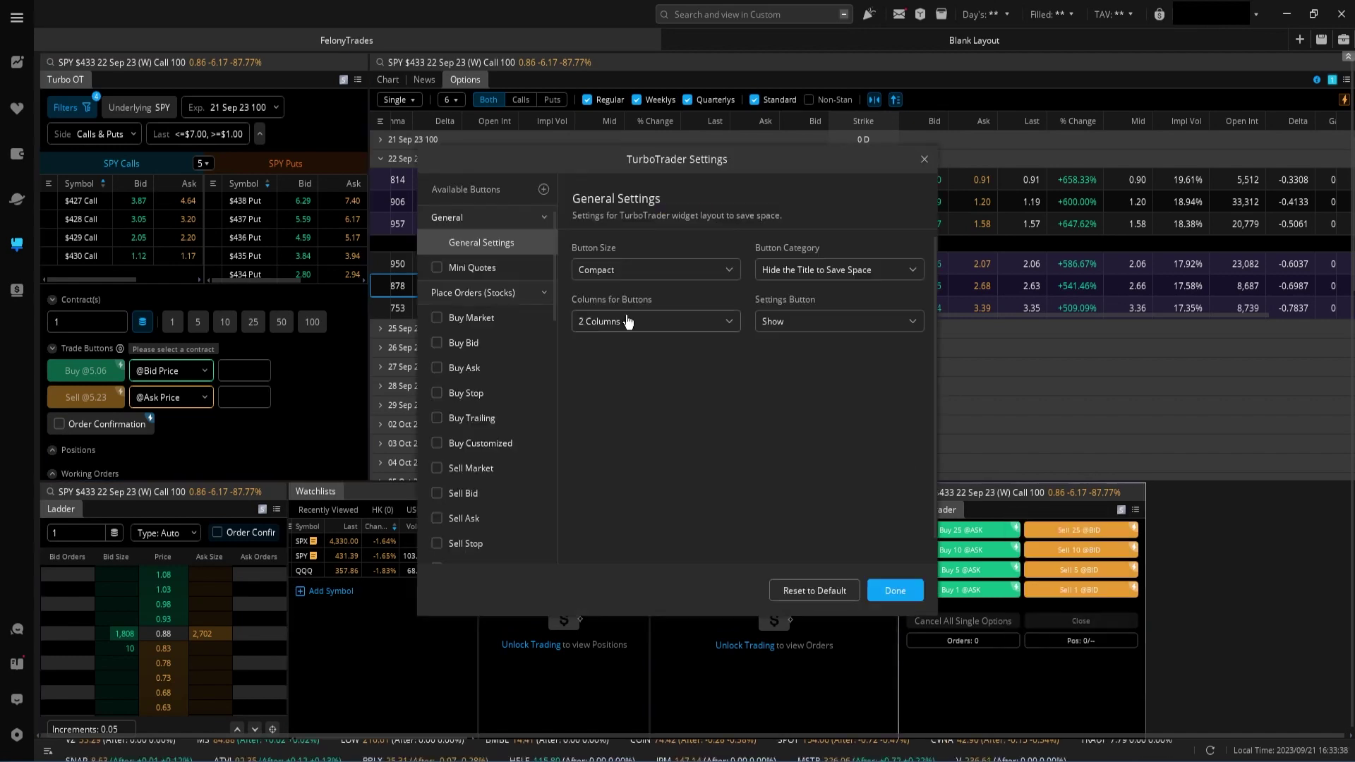
pyautogui.click(544, 189)
pyautogui.moveTo(685, 307); pyautogui.dragTo(543, 300)
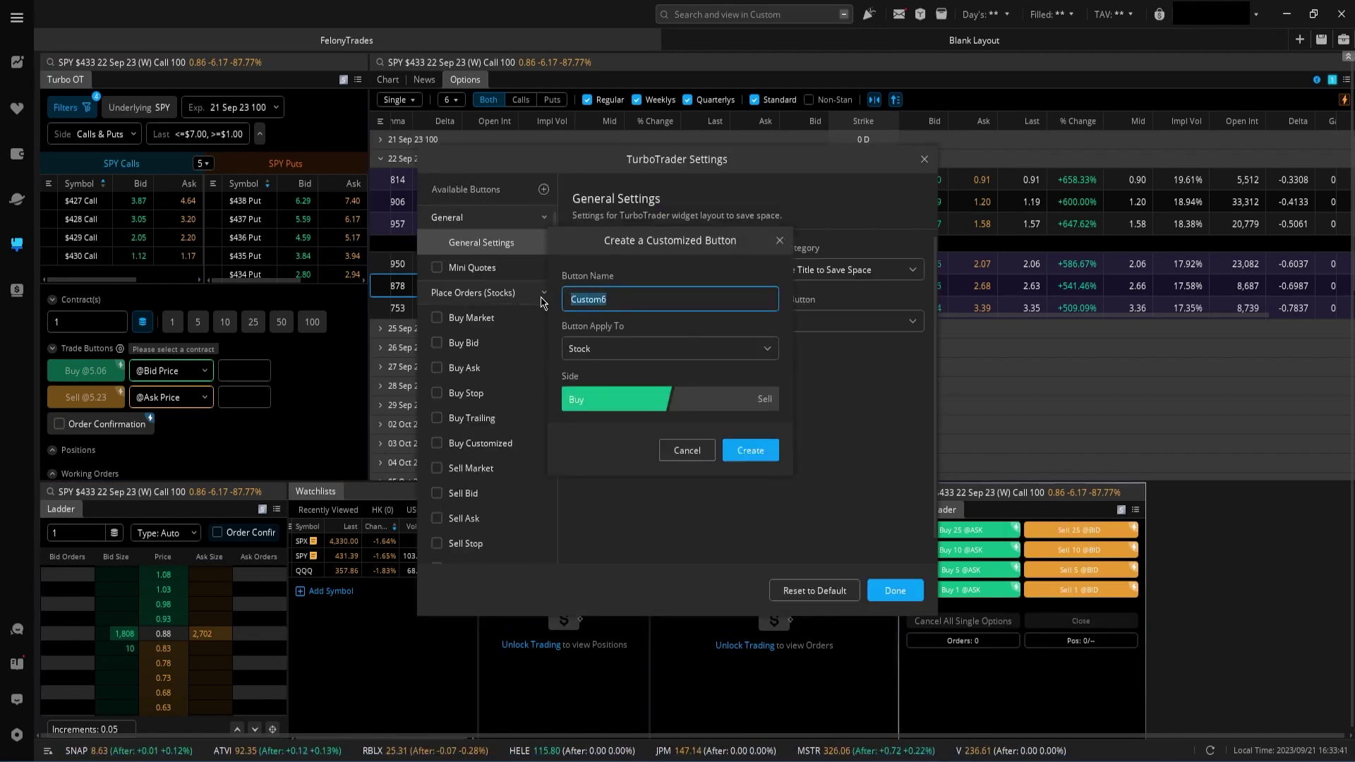
pyautogui.write('YT bideo')
pyautogui.click(619, 348)
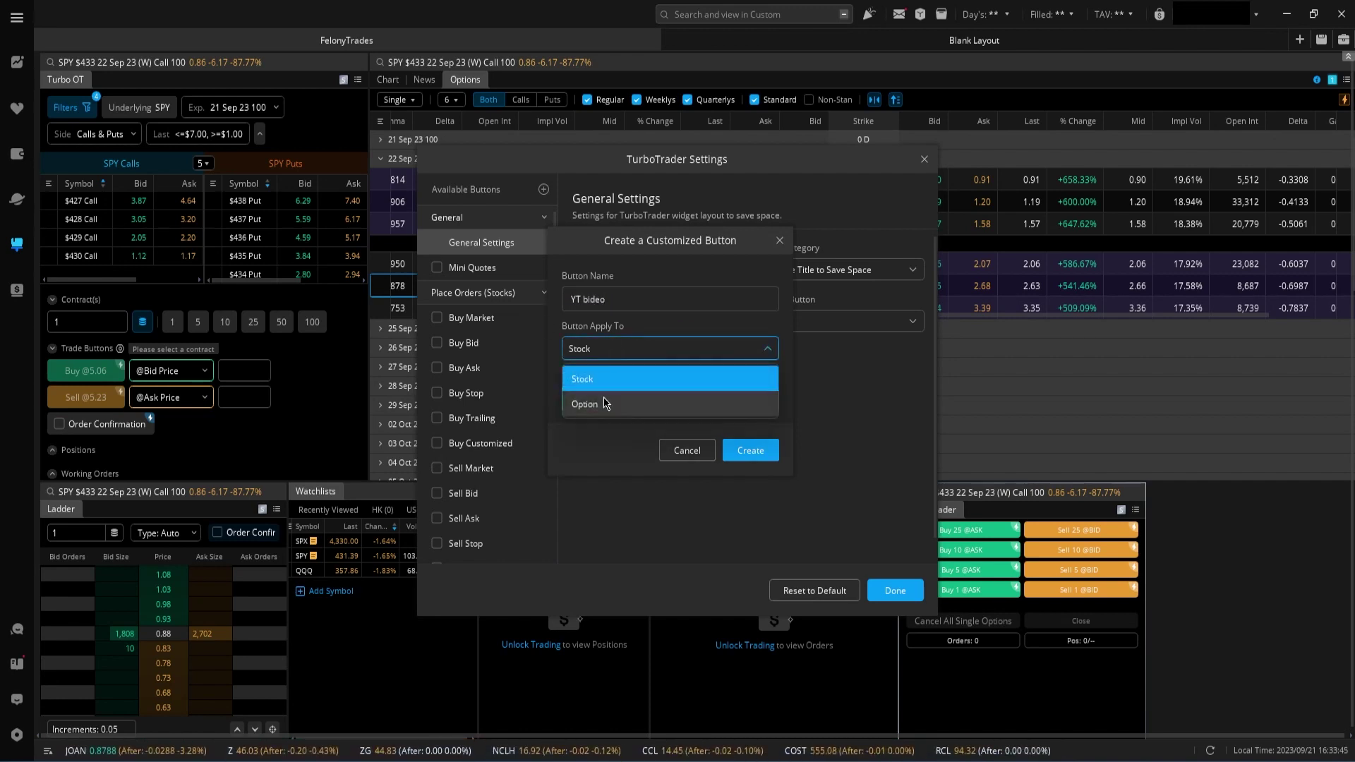
pyautogui.click(606, 403)
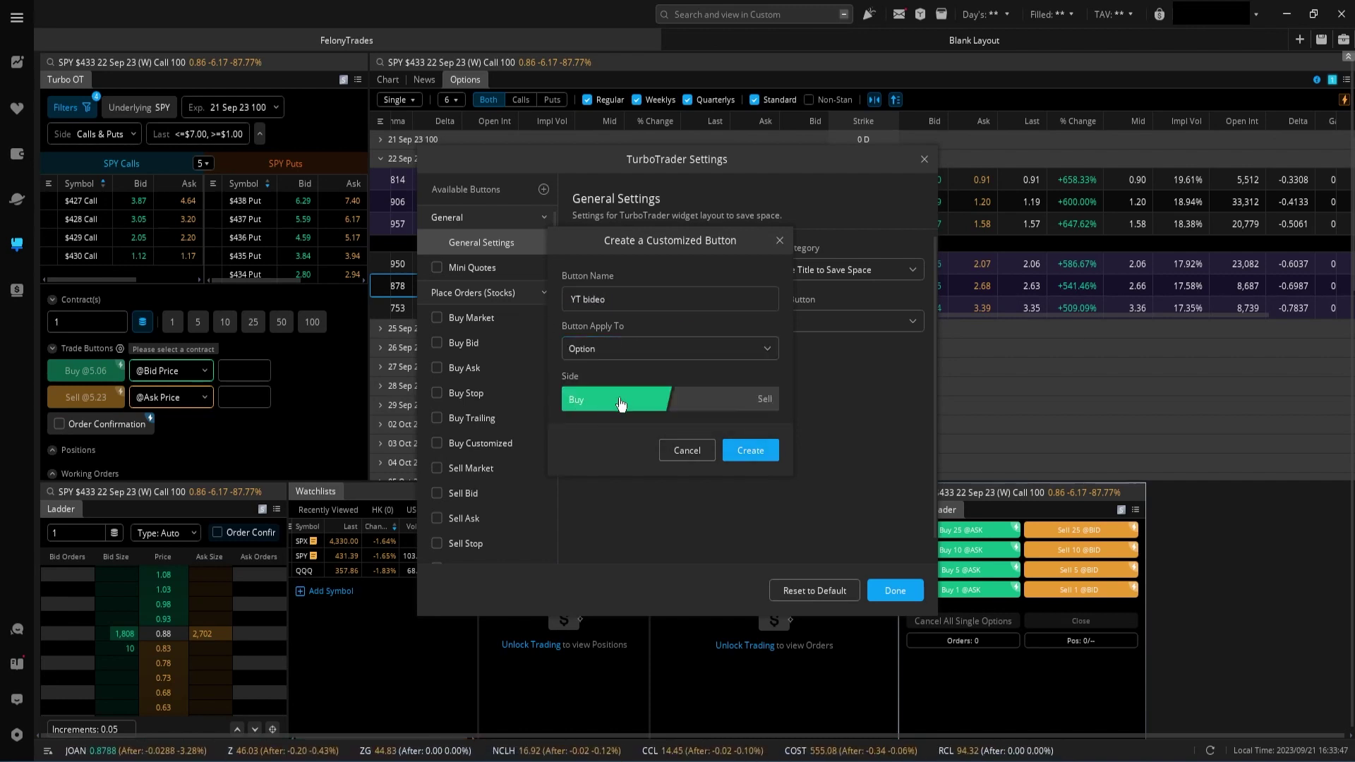
pyautogui.click(750, 452)
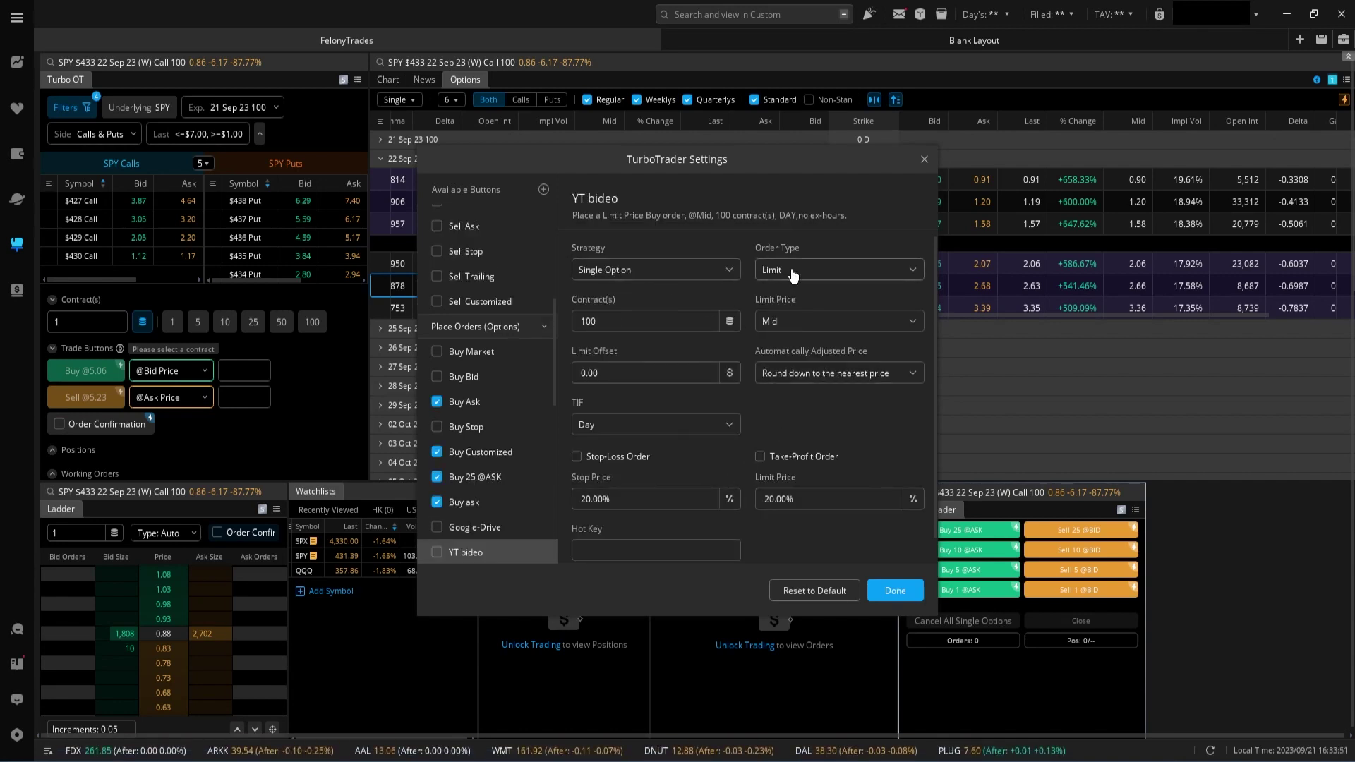
# - Set the YT bideo button's limit price to Ask and its quantity to 10 contracts
pyautogui.click(819, 322)
pyautogui.click(776, 368)
pyautogui.moveTo(599, 321); pyautogui.dragTo(530, 314)
pyautogui.click(730, 321)
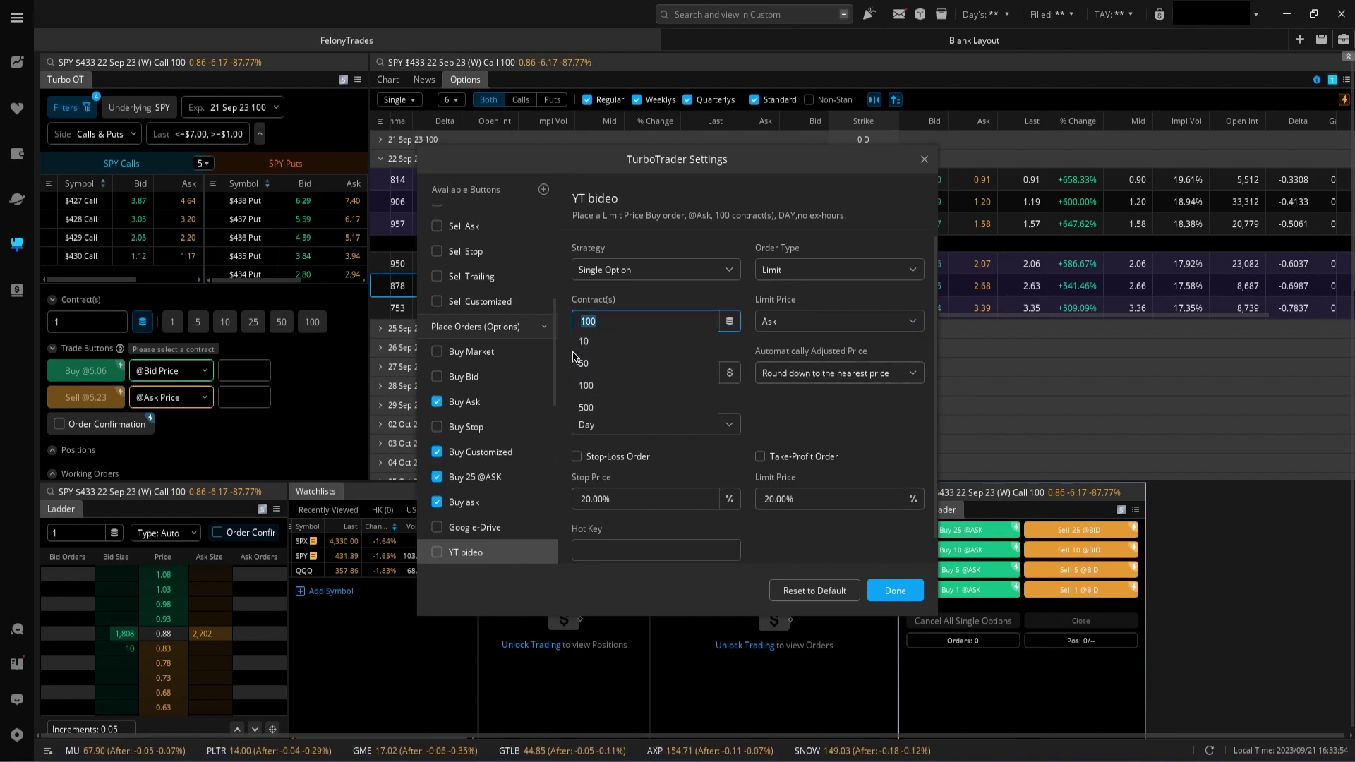
pyautogui.click(639, 389)
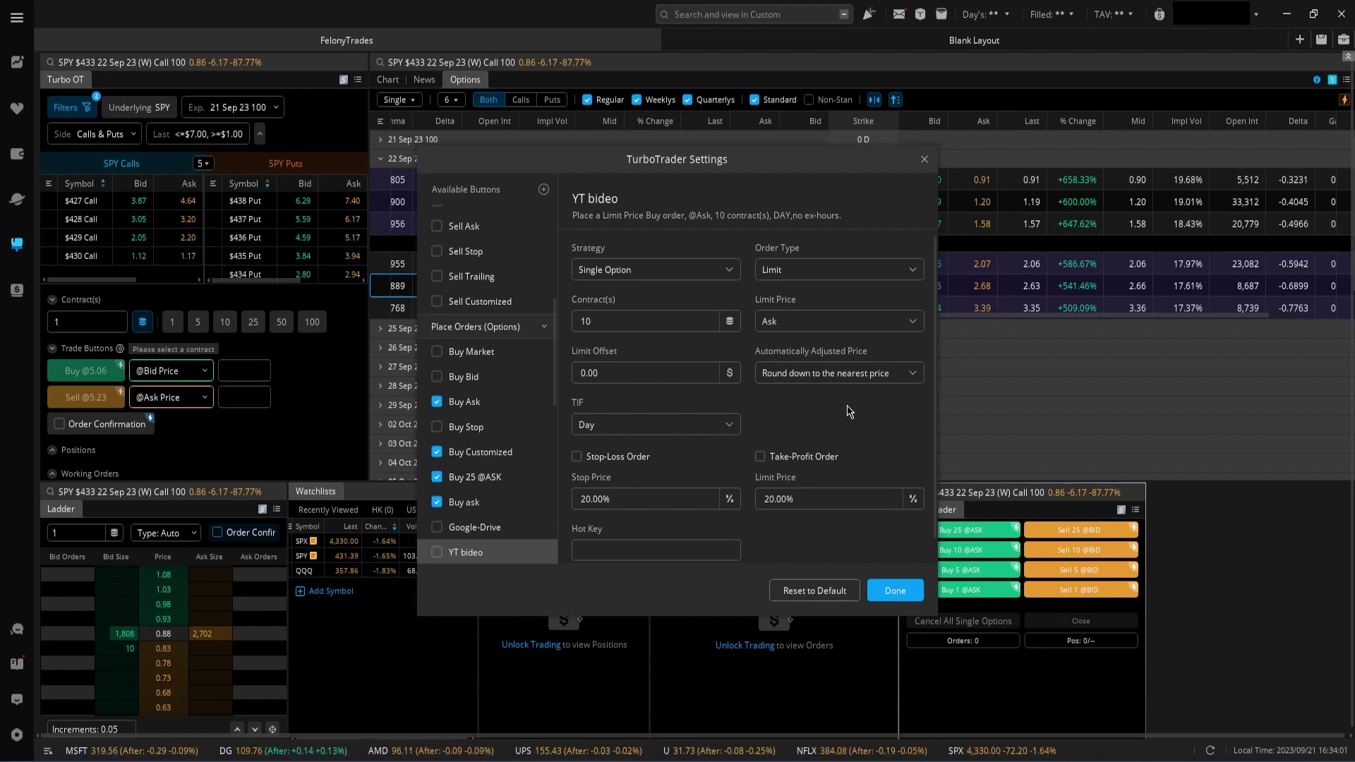
# - Leave stop-loss and take-profit off, enter 100 as the limit value, assign a hot key, and save
pyautogui.scroll(-1, 849, 412)
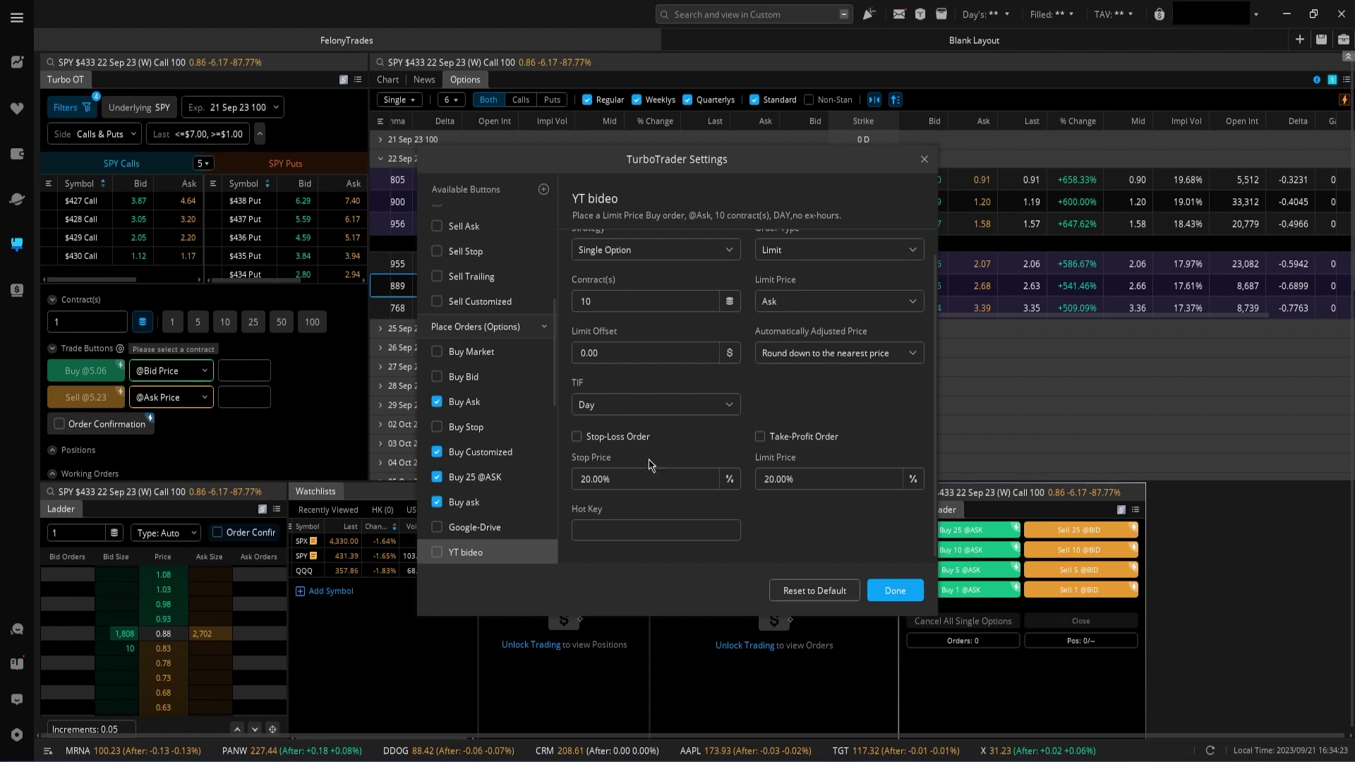
pyautogui.click(577, 437)
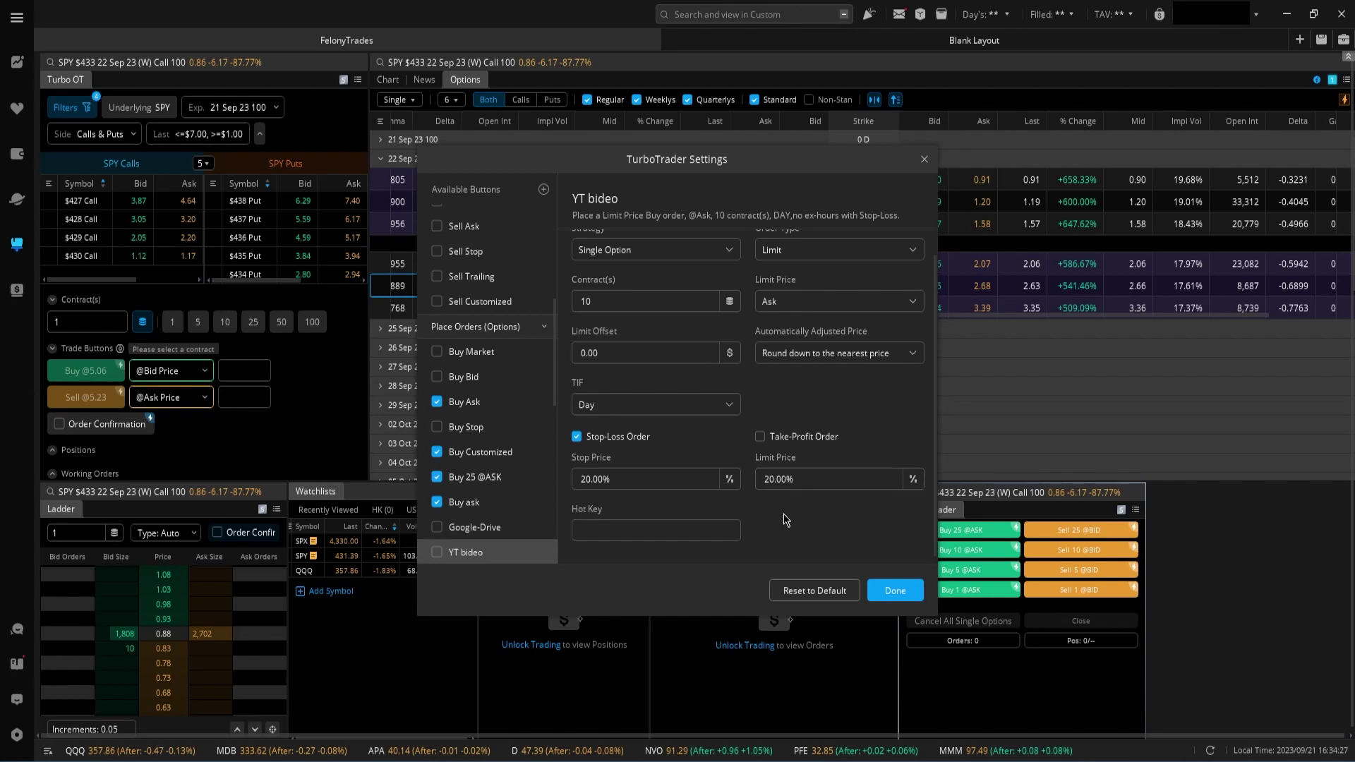
pyautogui.click(599, 438)
pyautogui.click(801, 437)
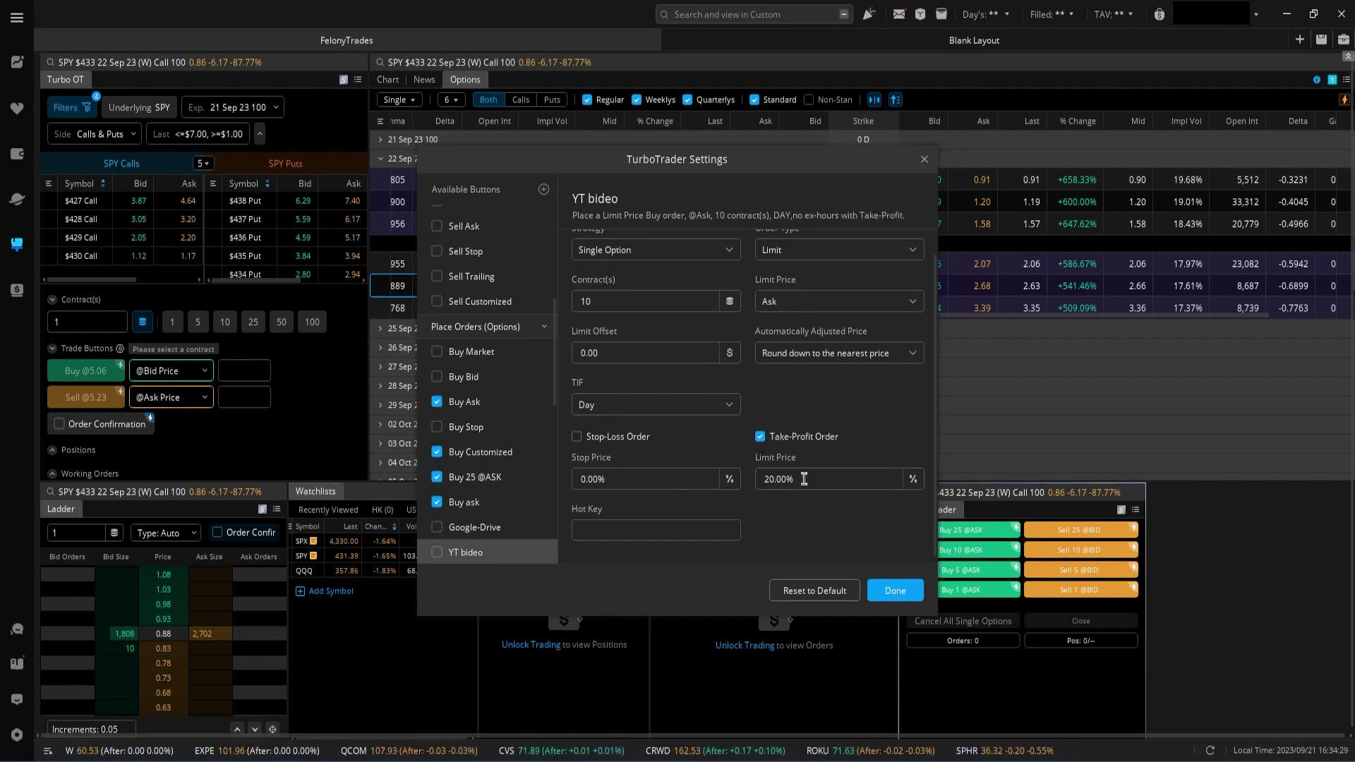
pyautogui.click(761, 437)
pyautogui.click(766, 479)
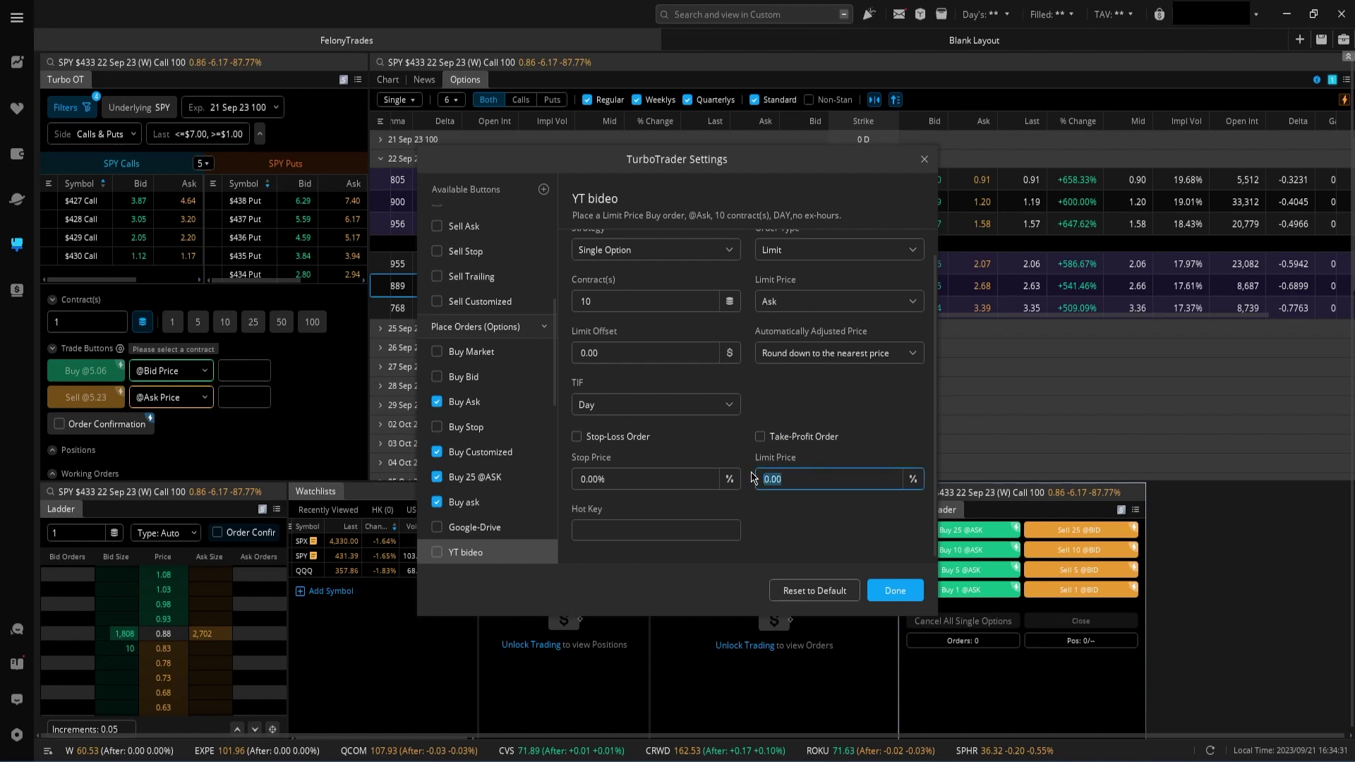
pyautogui.write('100')
pyautogui.press('Return')
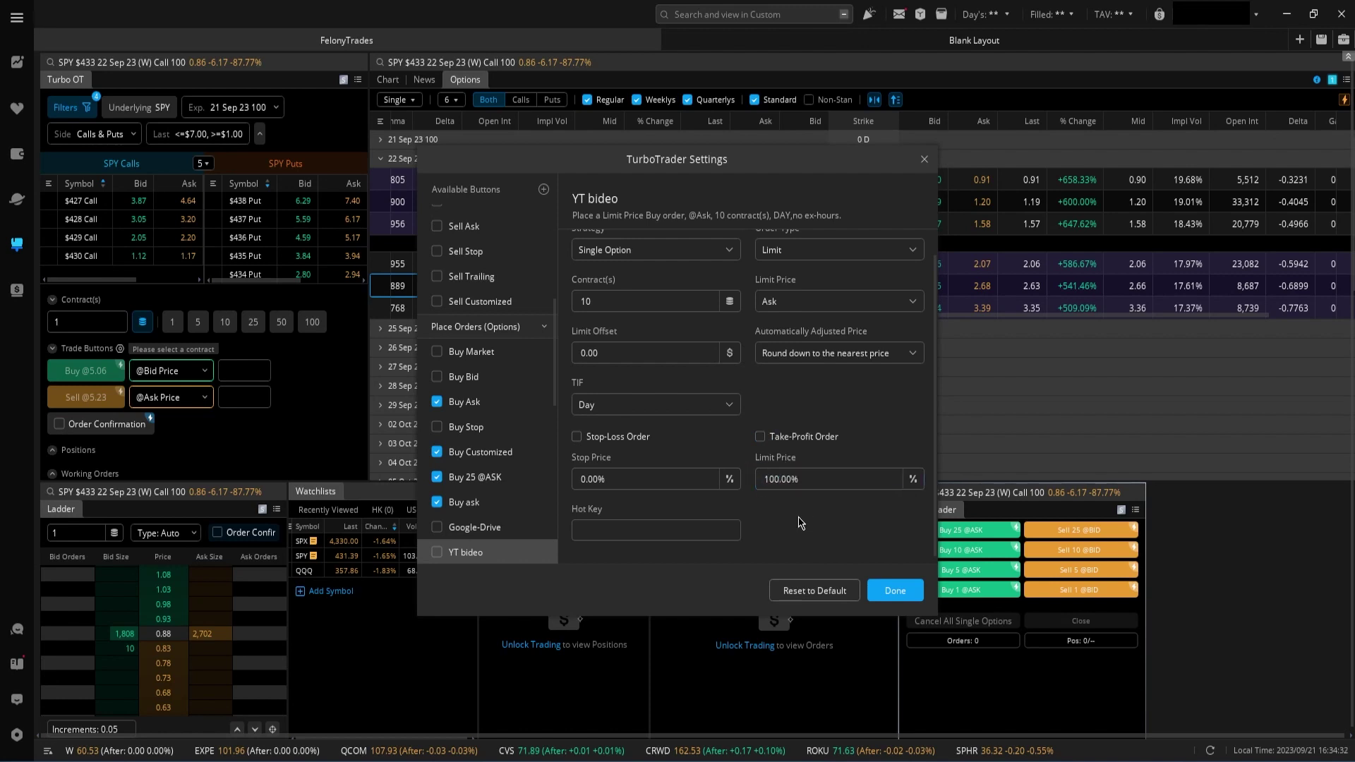
pyautogui.click(699, 533)
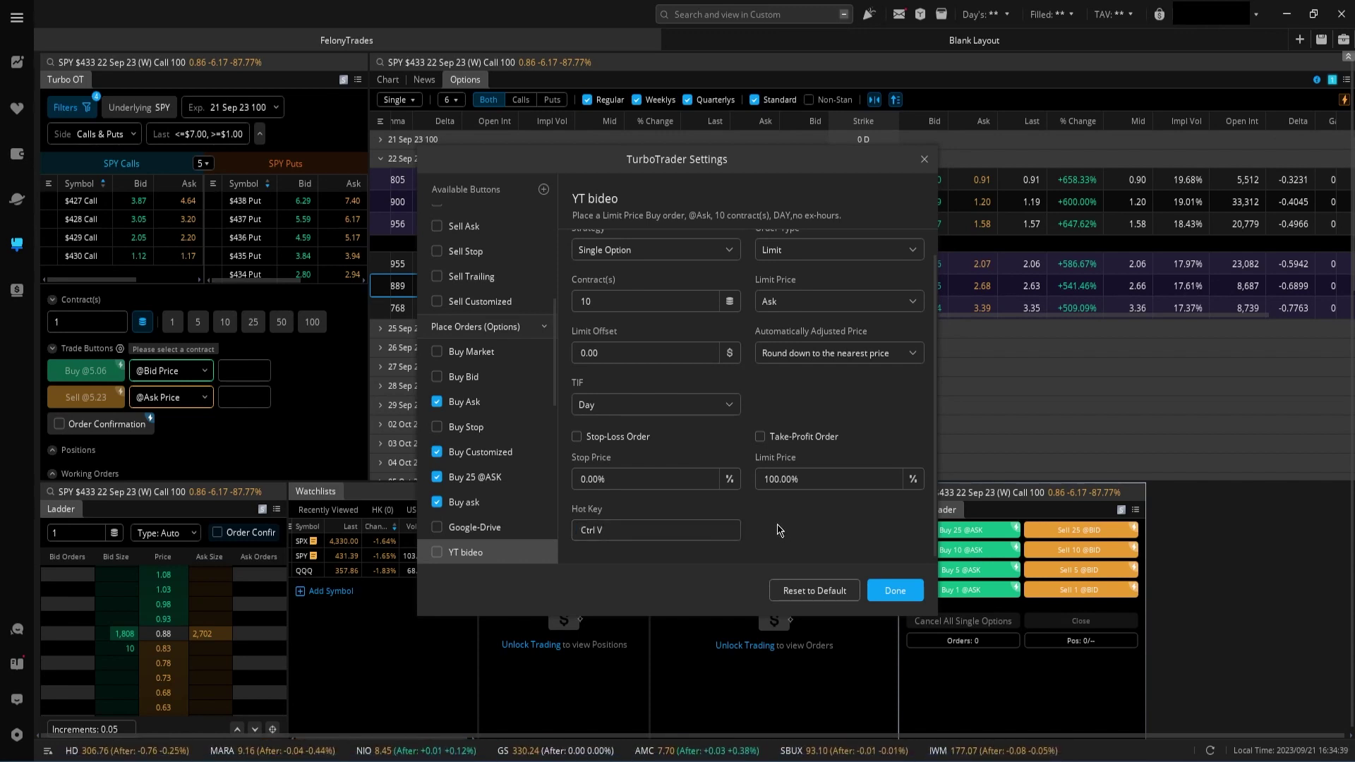
pyautogui.click(876, 595)
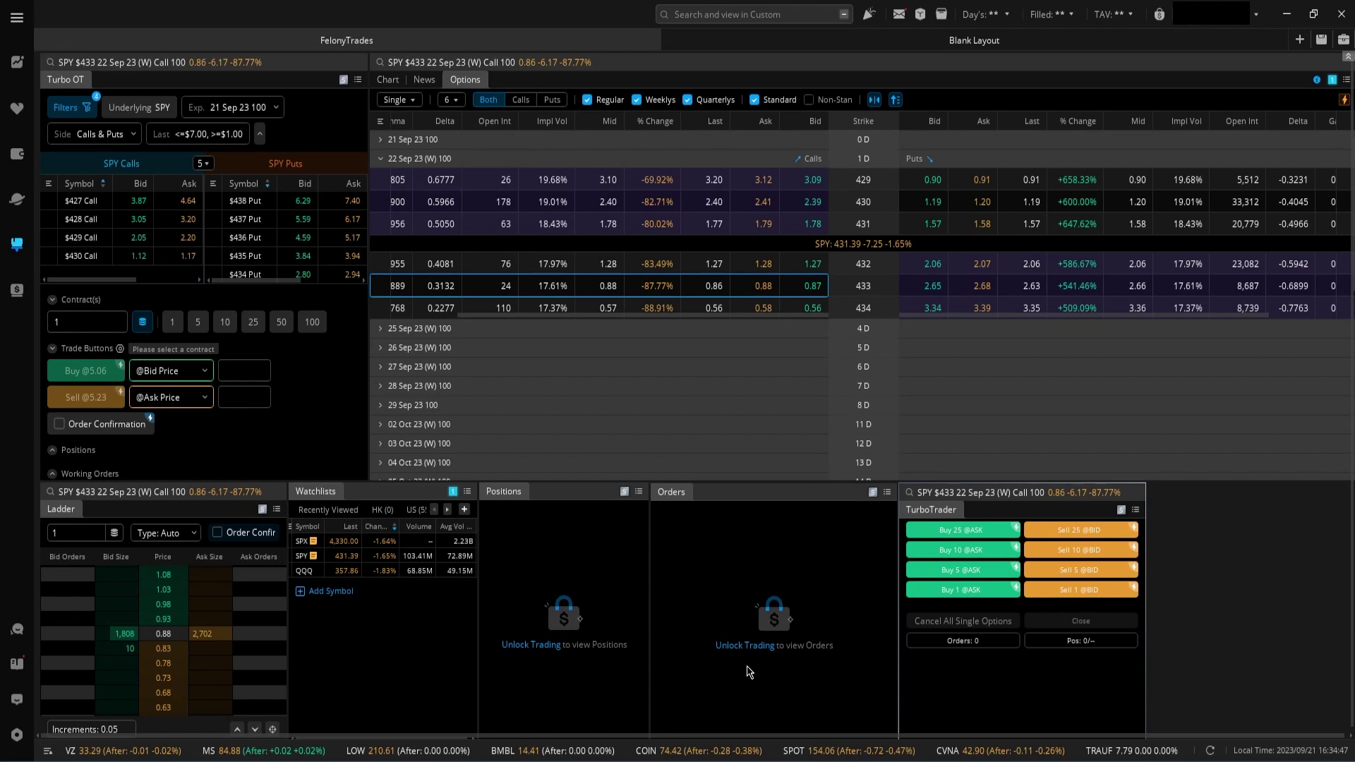
# - Show the 5-minute chart of the SPY $433 22 Sep 23 (W) Call in the main widget
pyautogui.click(388, 79)
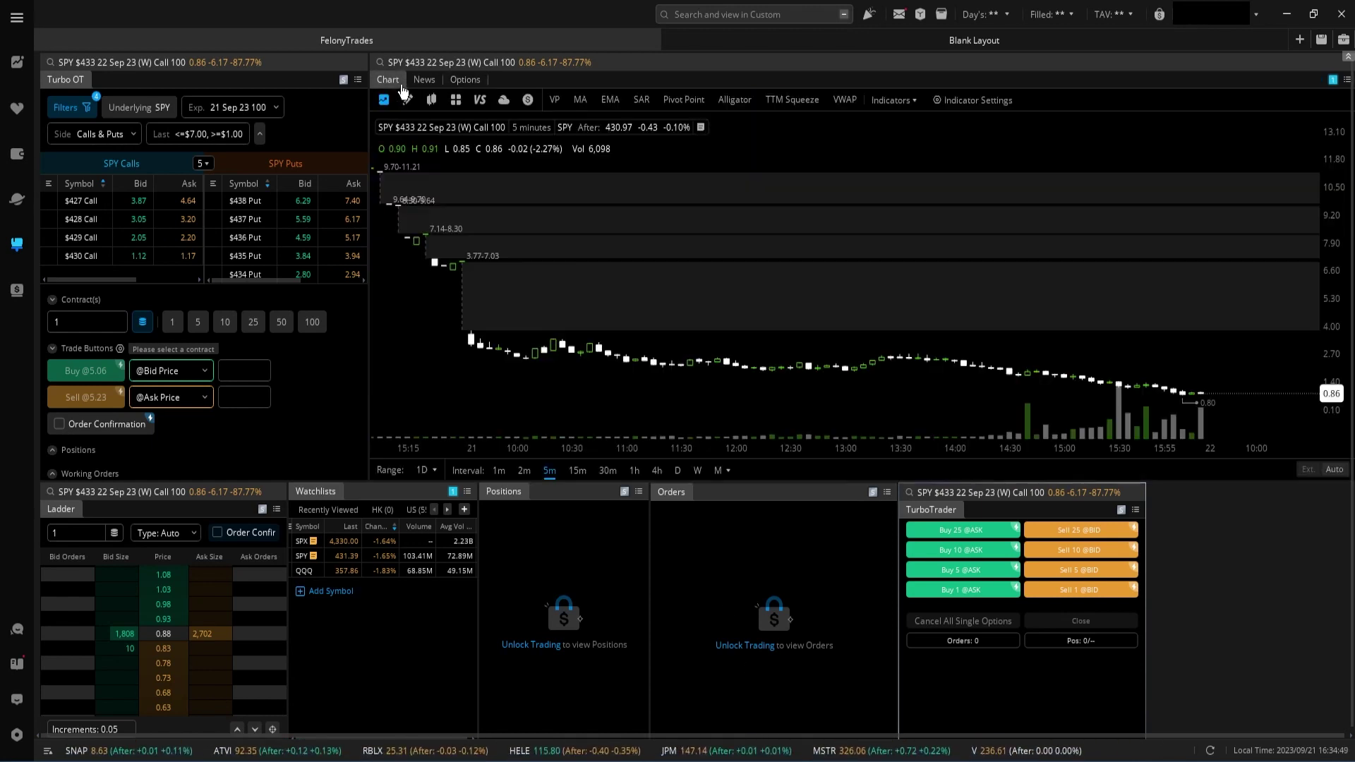